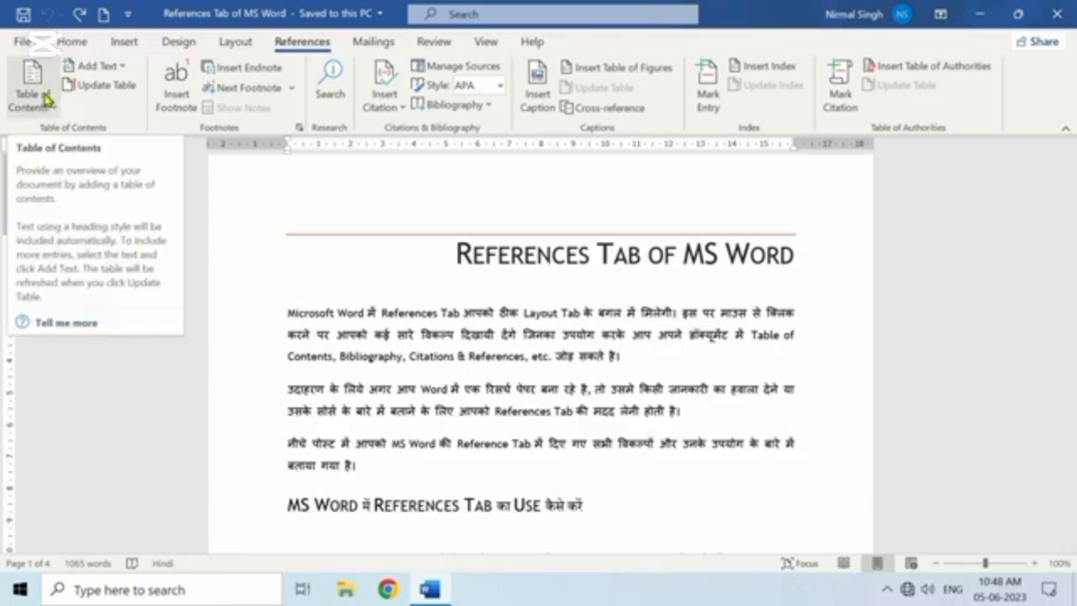
# Insert the Automatic Table 2 table of contents on a new blank line between the document title and the first paragraph
pyautogui.click(33, 96)
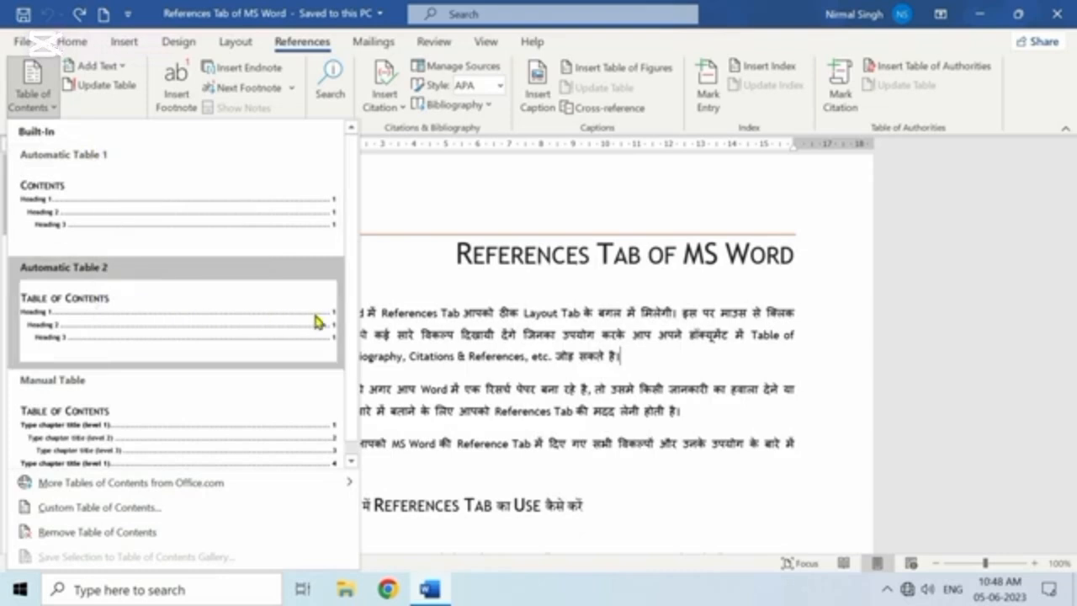
pyautogui.click(394, 317)
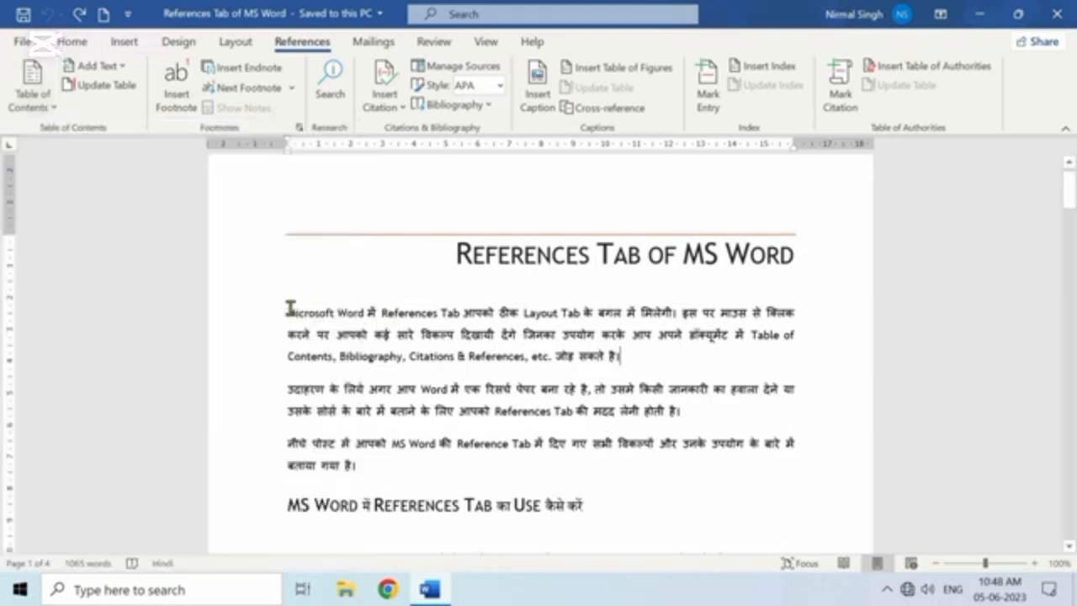
pyautogui.click(289, 312)
pyautogui.press('Return')
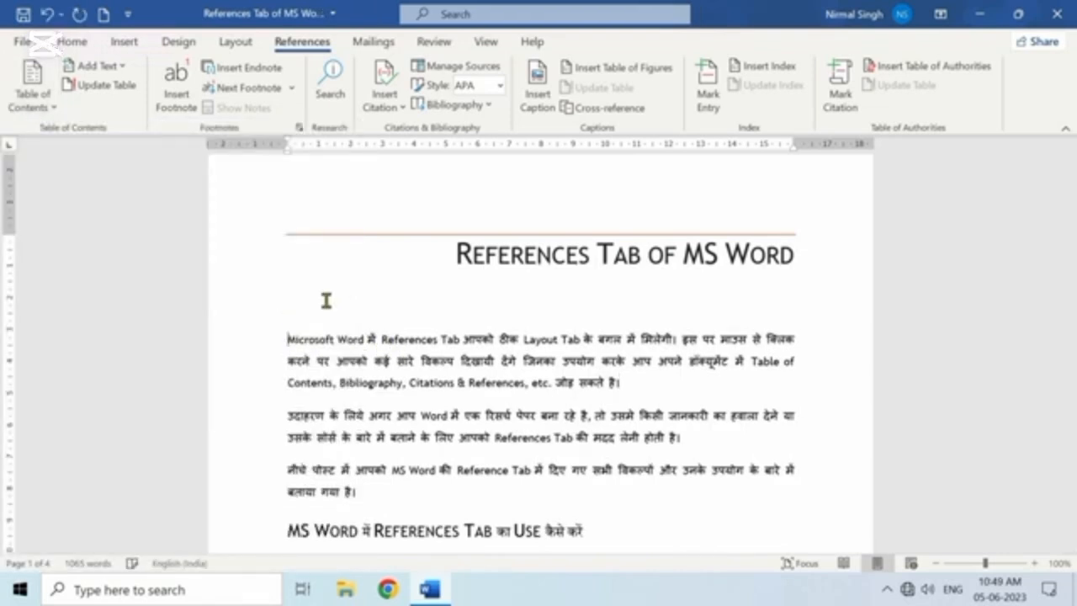
pyautogui.click(48, 104)
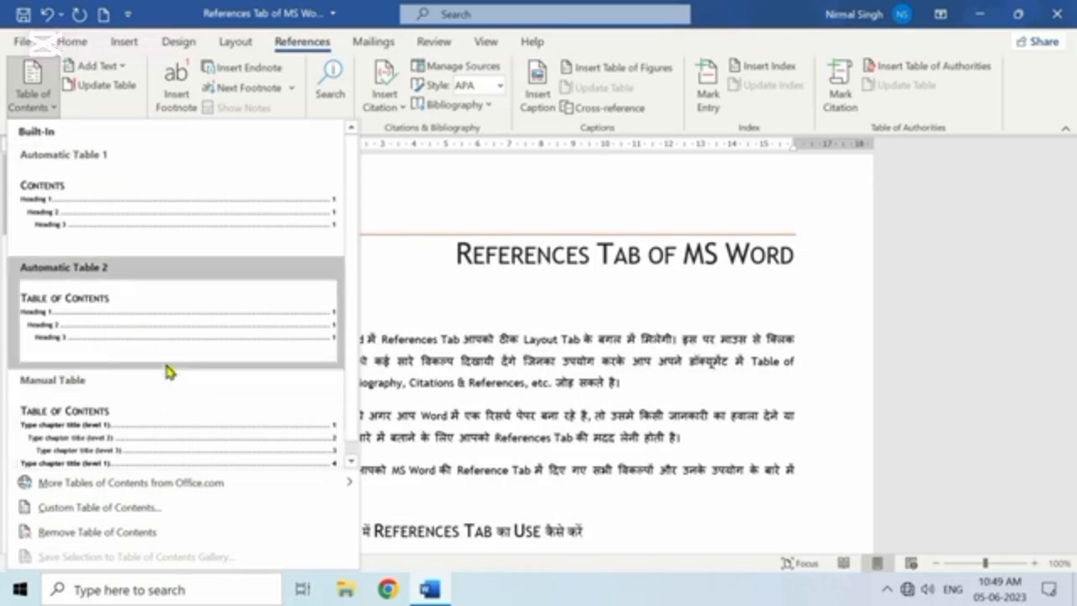
pyautogui.click(154, 321)
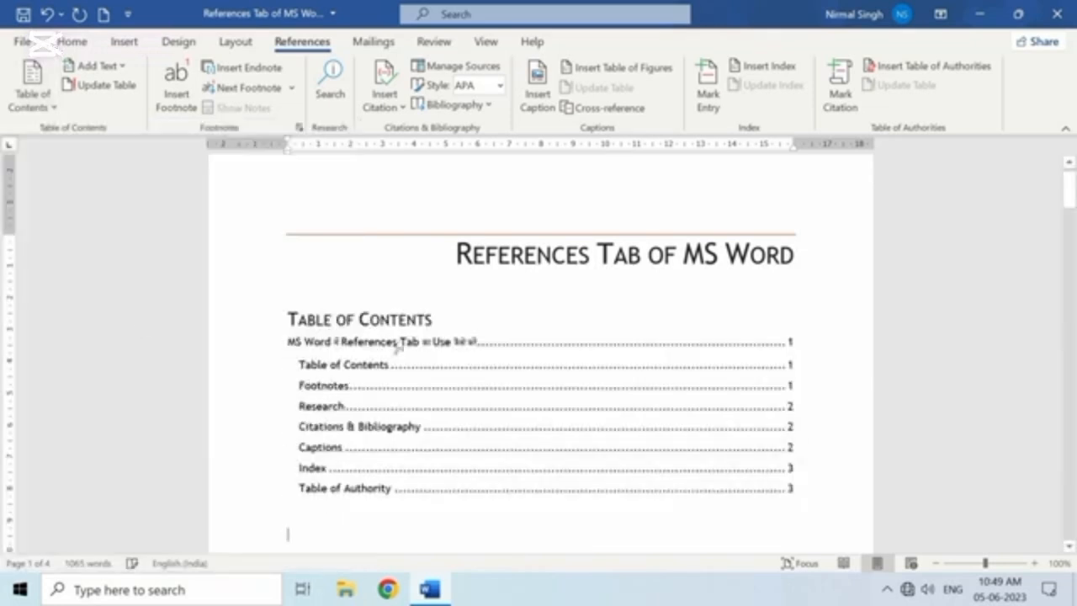
# Compare the inserted table's entries with the document's headings and follow the Table of Contents entry's link to its section
pyautogui.scroll(-2, 461, 249)
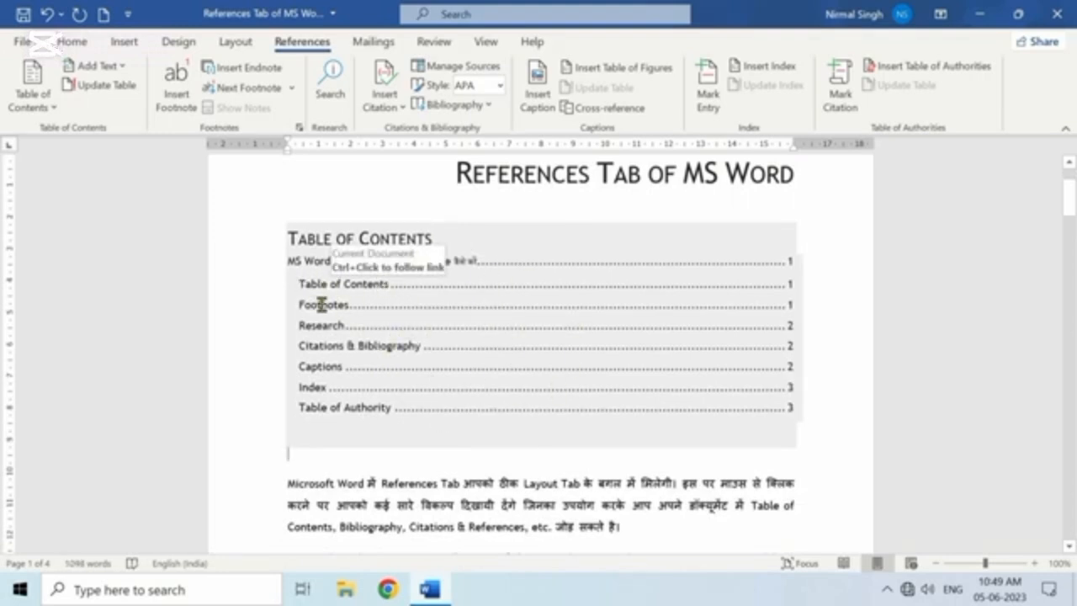
pyautogui.scroll(-7, 400, 345)
pyautogui.click(406, 348)
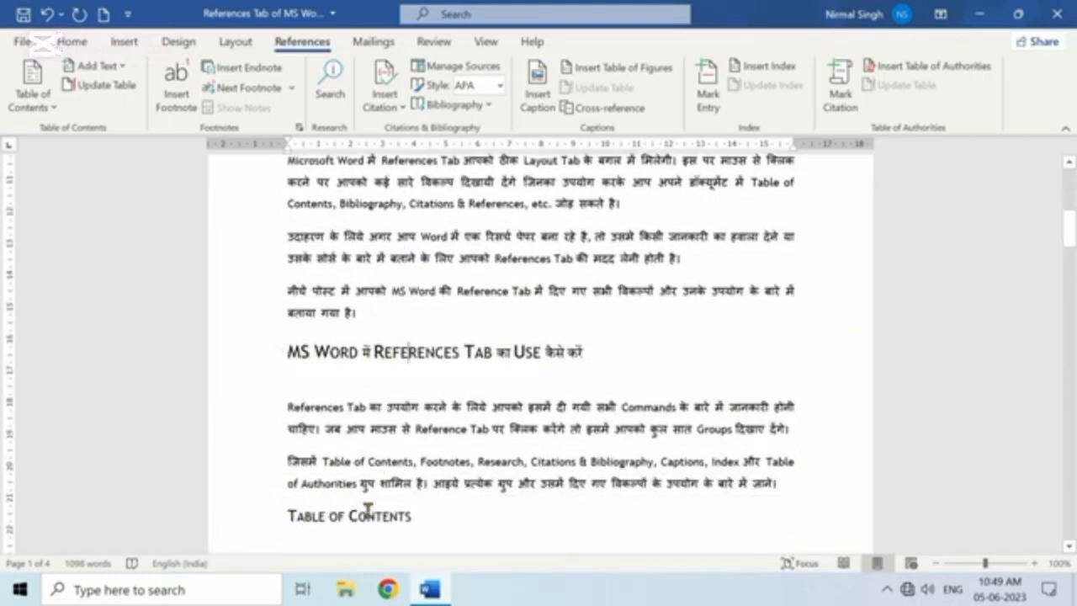
pyautogui.scroll(5, 459, 268)
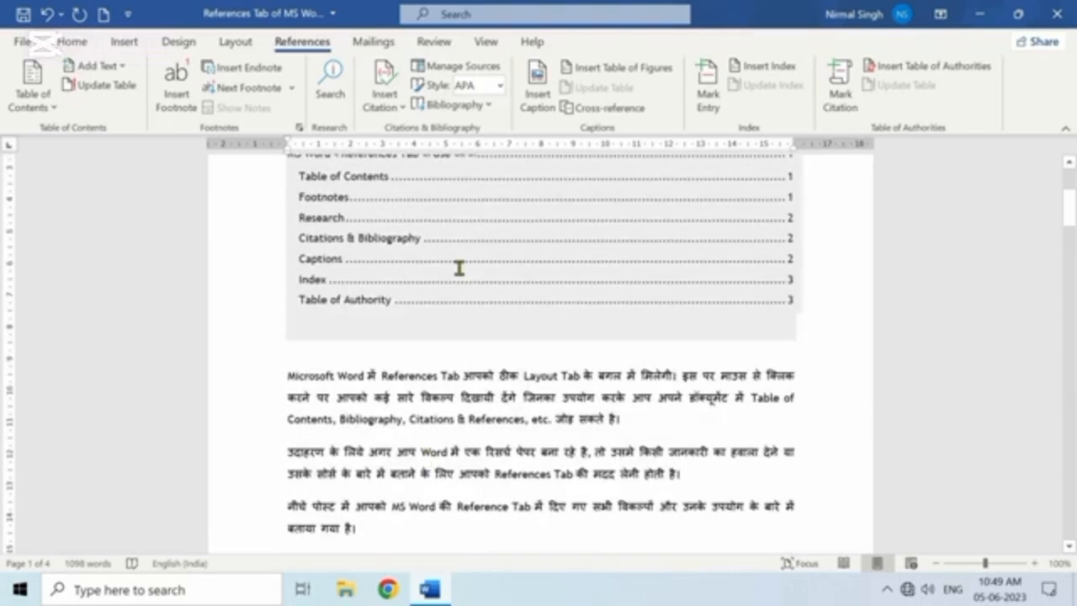
pyautogui.scroll(2, 459, 267)
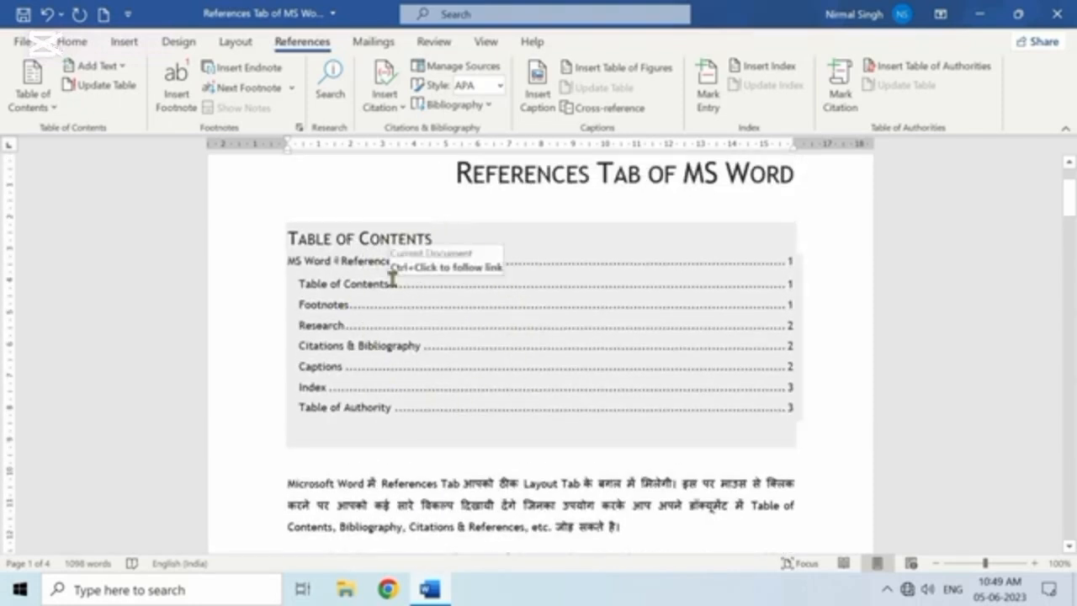
pyautogui.click(212, 205)
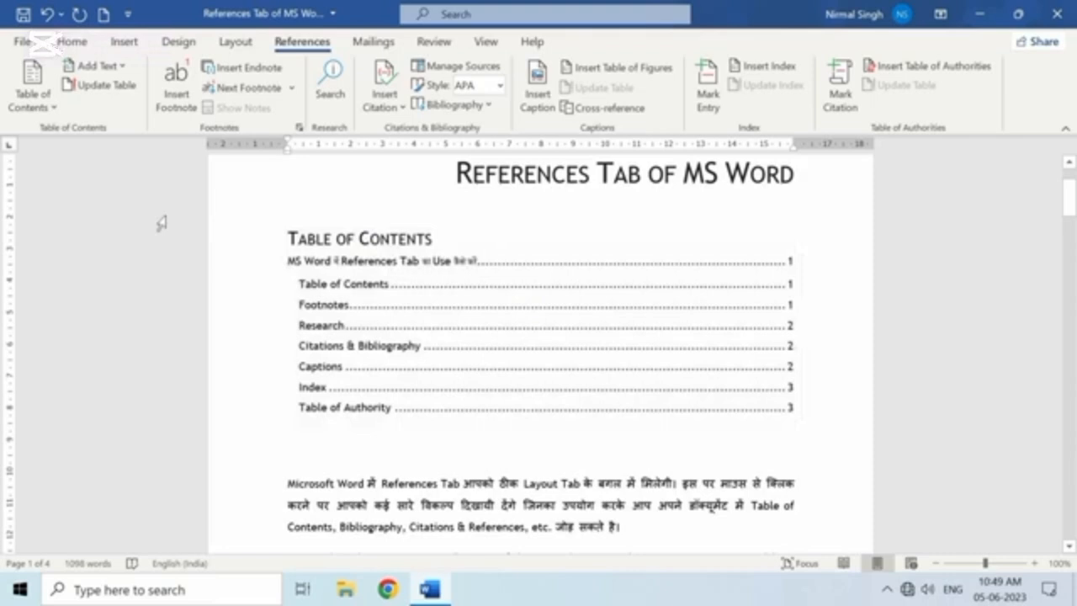
pyautogui.click(317, 279)
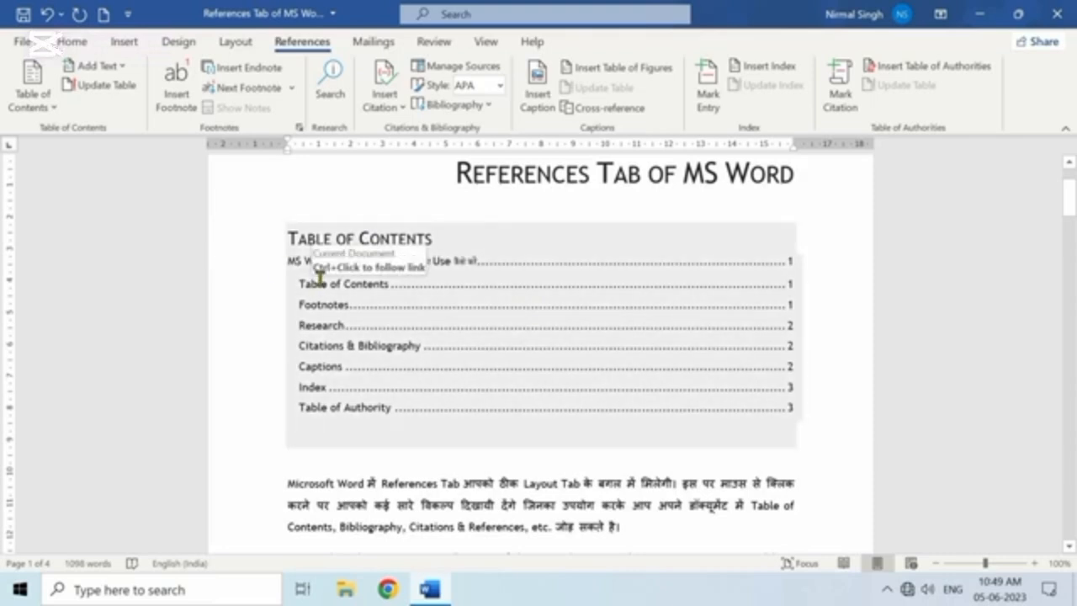
pyautogui.click(319, 278)
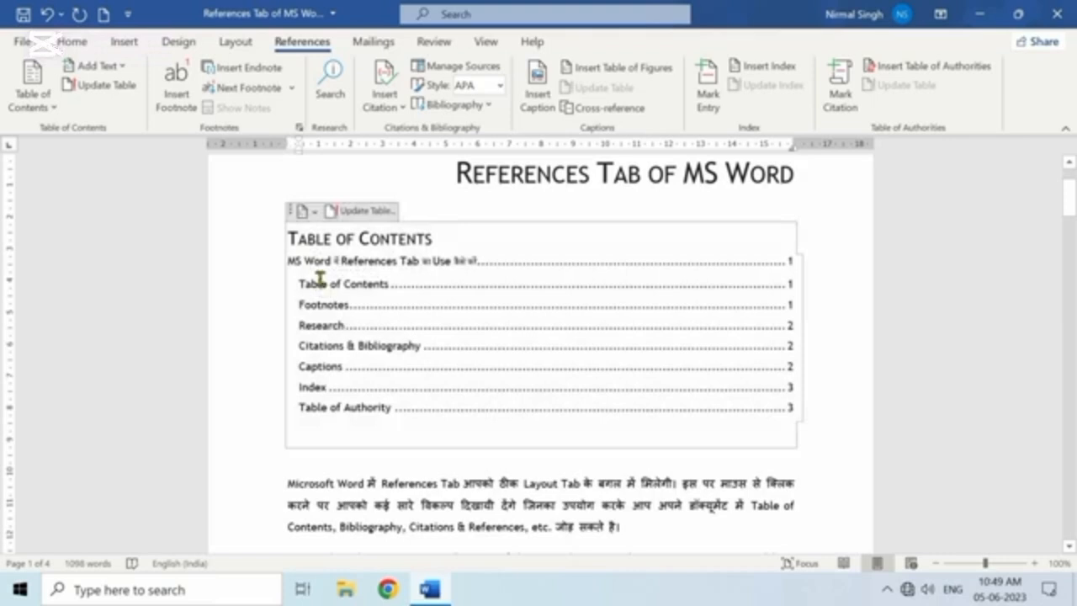
pyautogui.keyDown('ctrl'); pyautogui.click(319, 278); pyautogui.keyUp('ctrl')
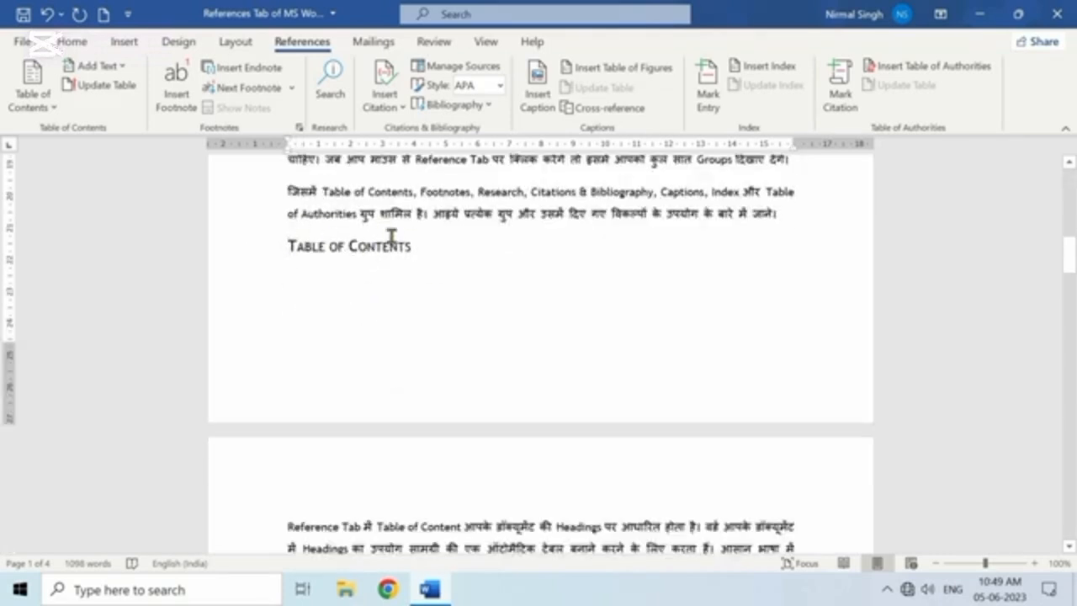
pyautogui.scroll(15, 367, 291)
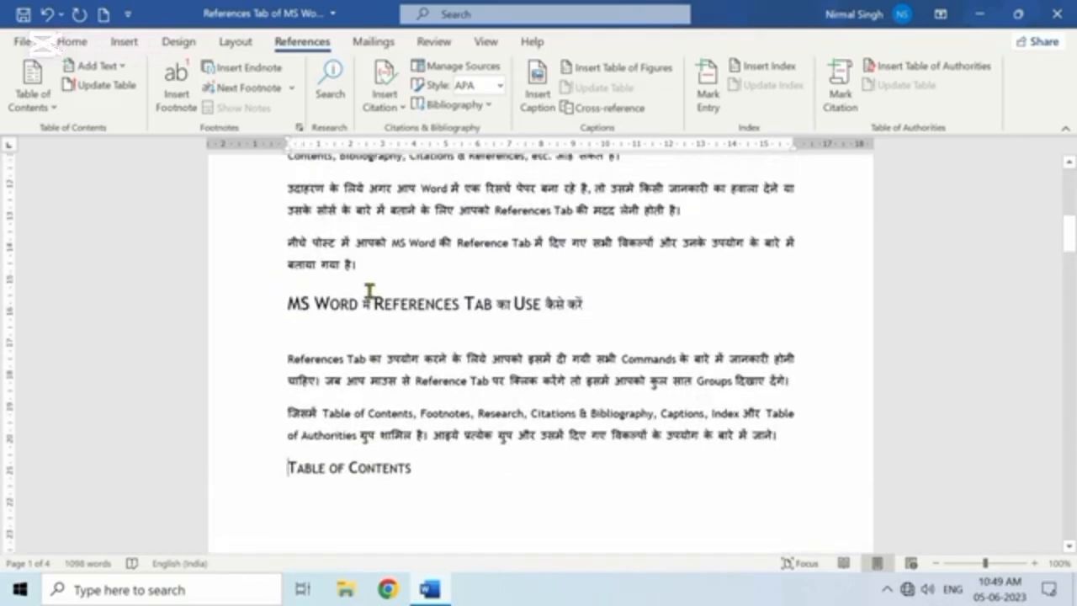
pyautogui.click(53, 112)
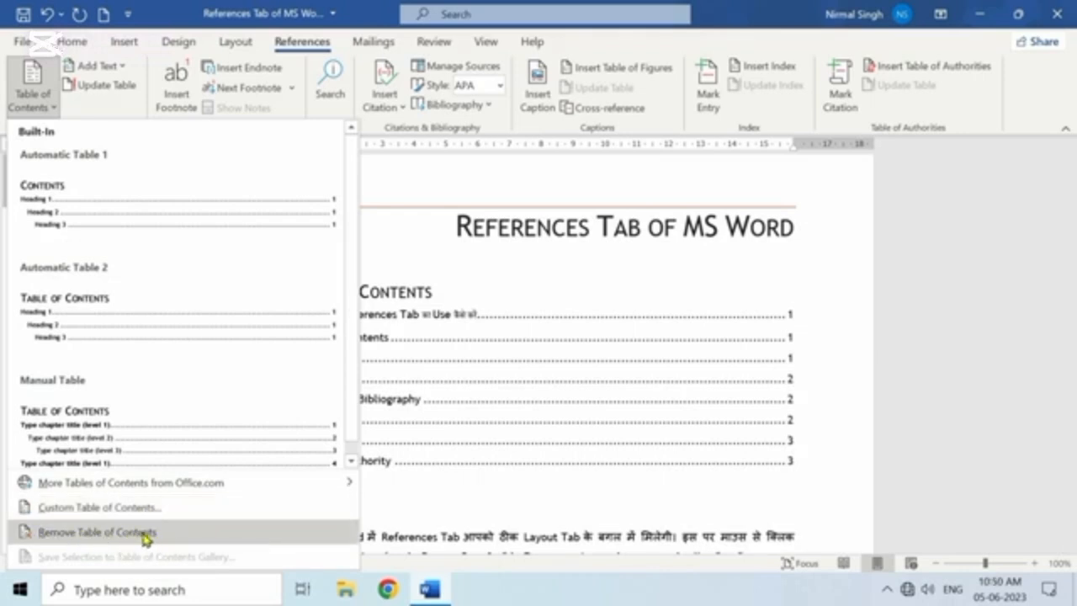
pyautogui.click(447, 410)
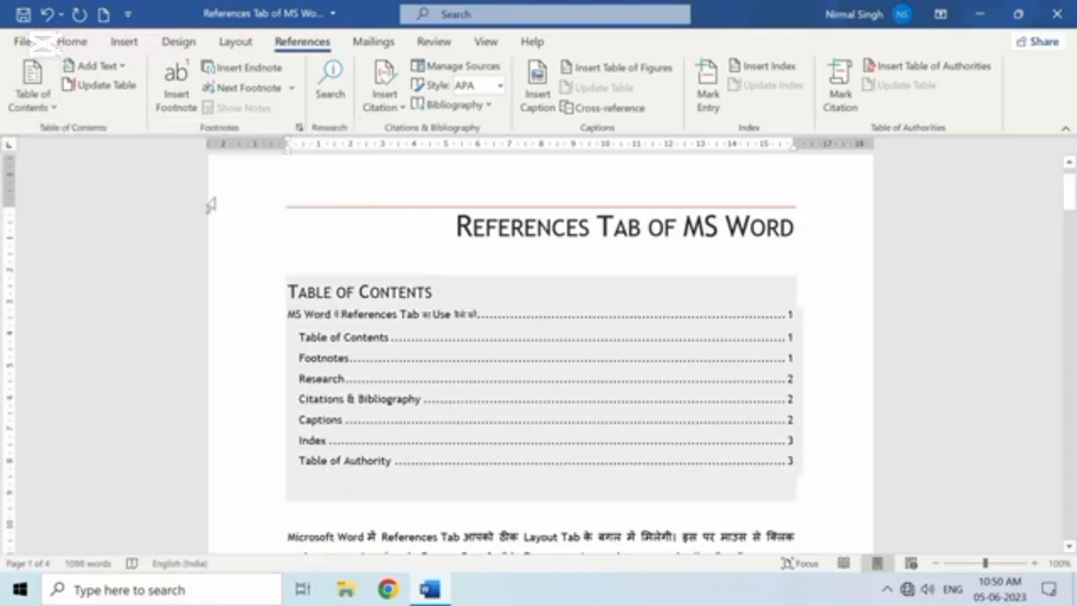
pyautogui.click(111, 71)
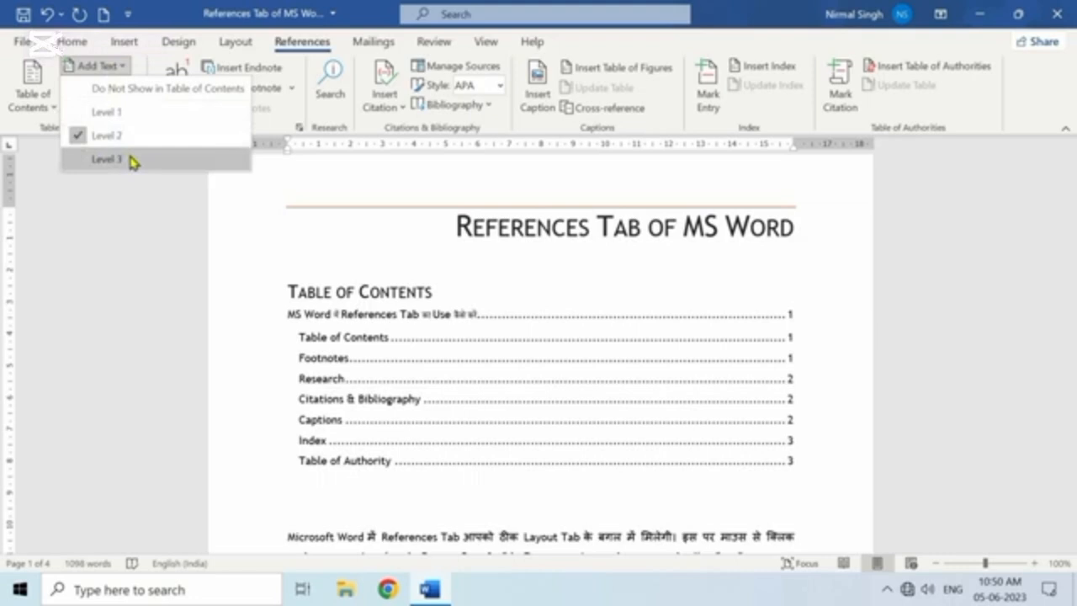
pyautogui.click(158, 216)
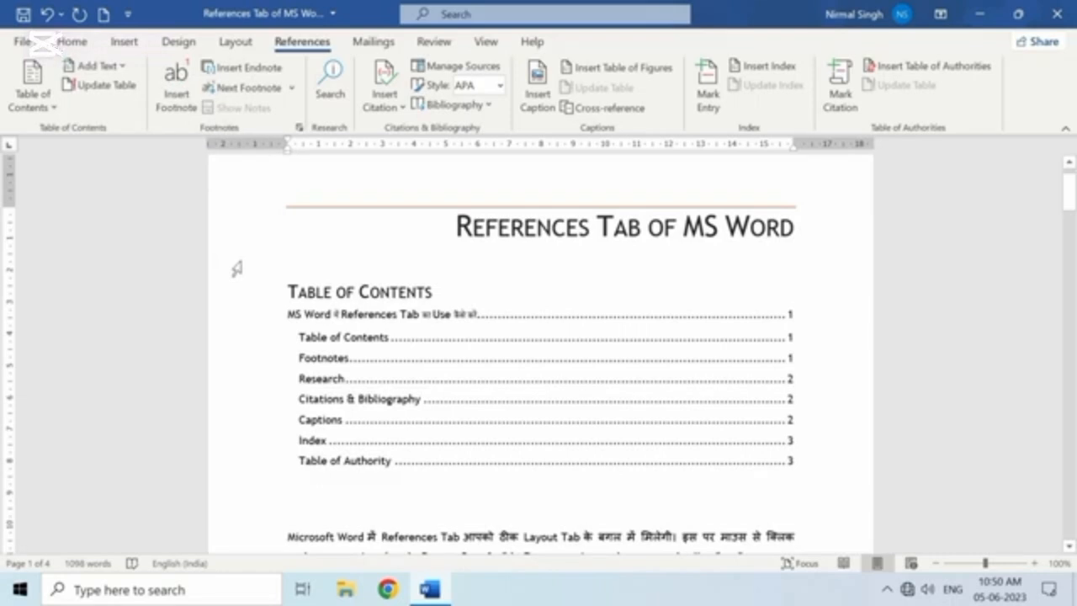
# Add the text "New Heading" on the empty line after the last paragraph of the document
pyautogui.scroll(-20, 236, 268)
pyautogui.scroll(-20, 237, 269)
pyautogui.scroll(-20, 238, 269)
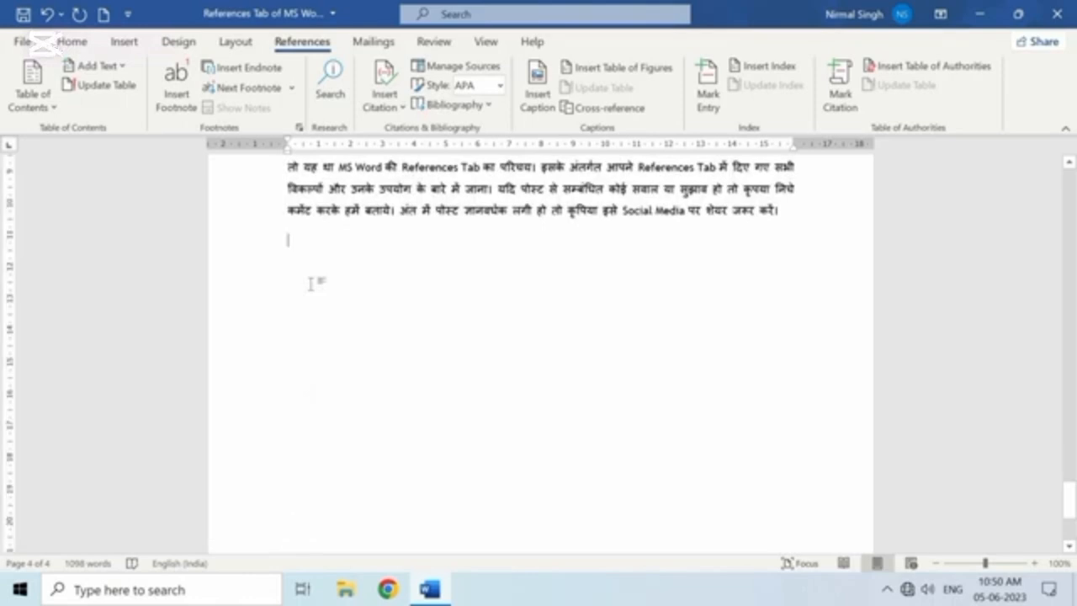
pyautogui.click(310, 283)
pyautogui.write('New')
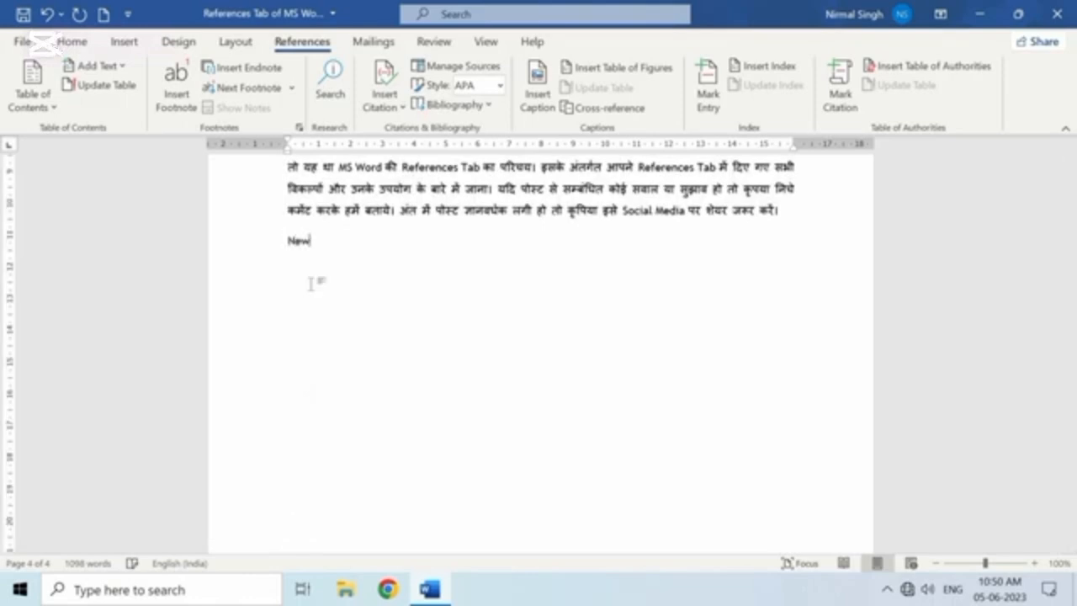
pyautogui.write(' Heading')
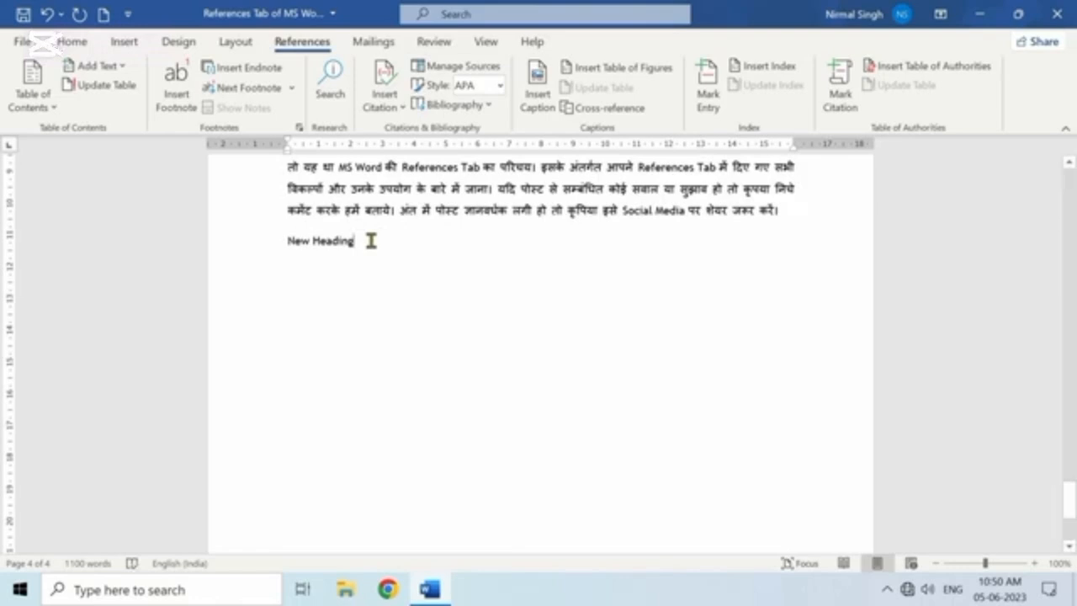
# Mark the "New Heading" line as a Level 2 entry for the table of contents
pyautogui.click(283, 241)
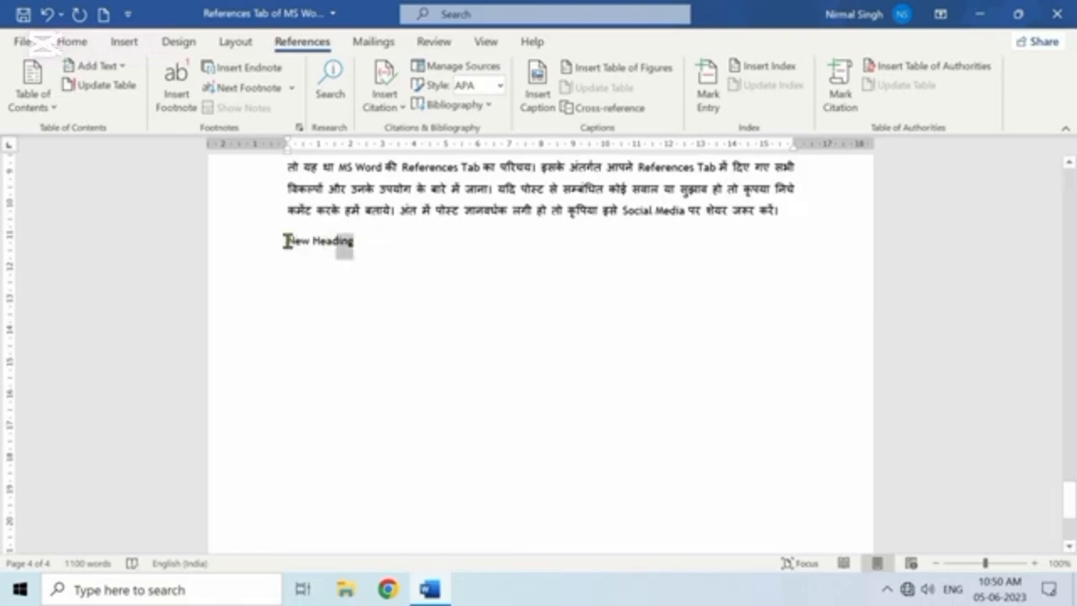
pyautogui.click(122, 69)
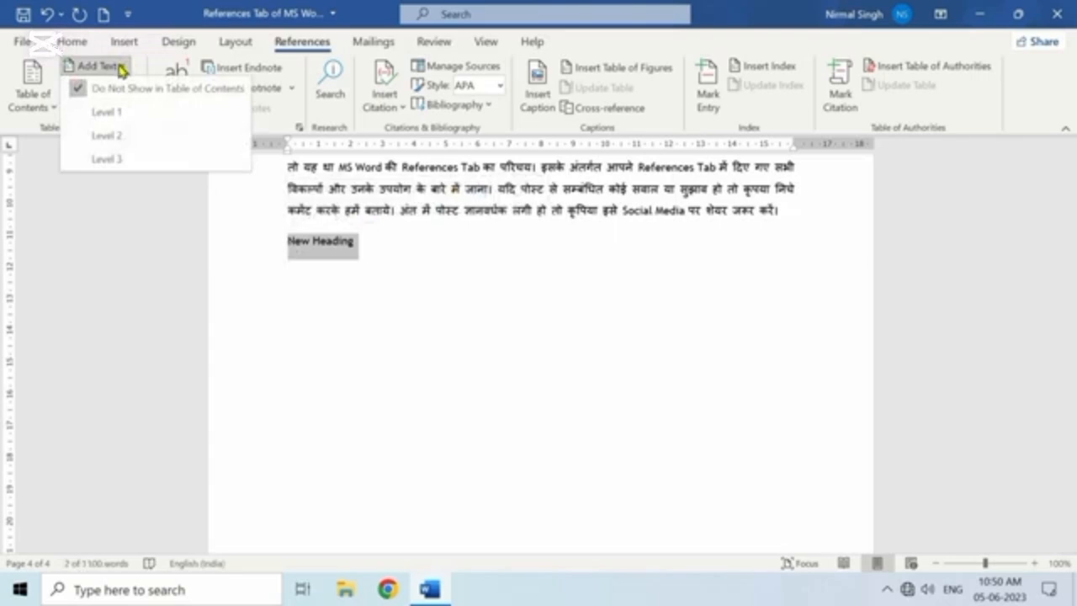
pyautogui.click(134, 140)
pyautogui.click(305, 239)
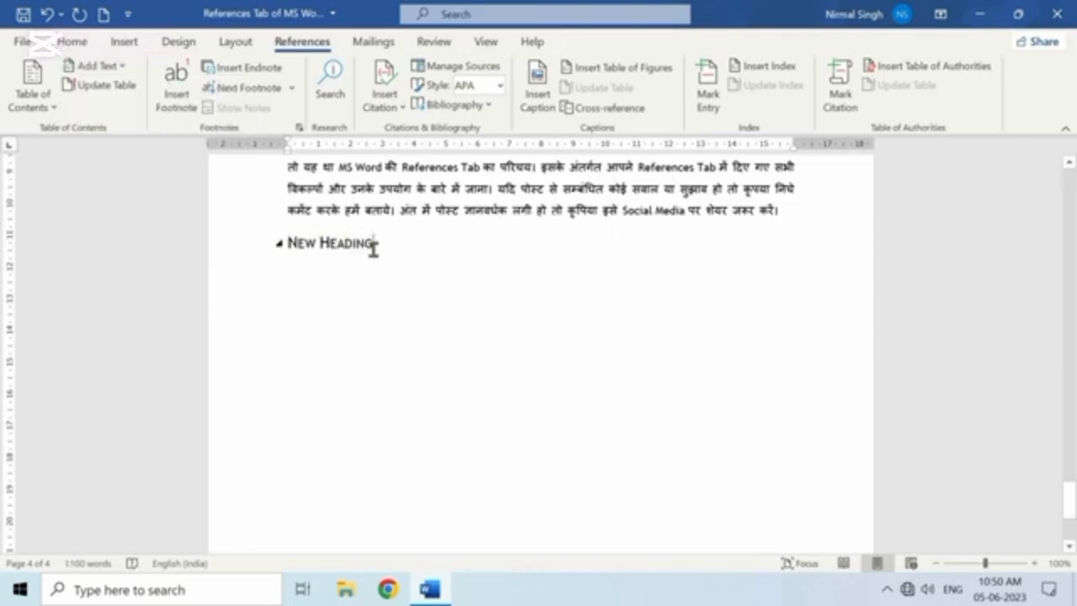
# Update the entire table of contents on page 1 so that it includes the added heading
pyautogui.scroll(10, 476, 278)
pyautogui.scroll(15, 478, 280)
pyautogui.scroll(15, 478, 279)
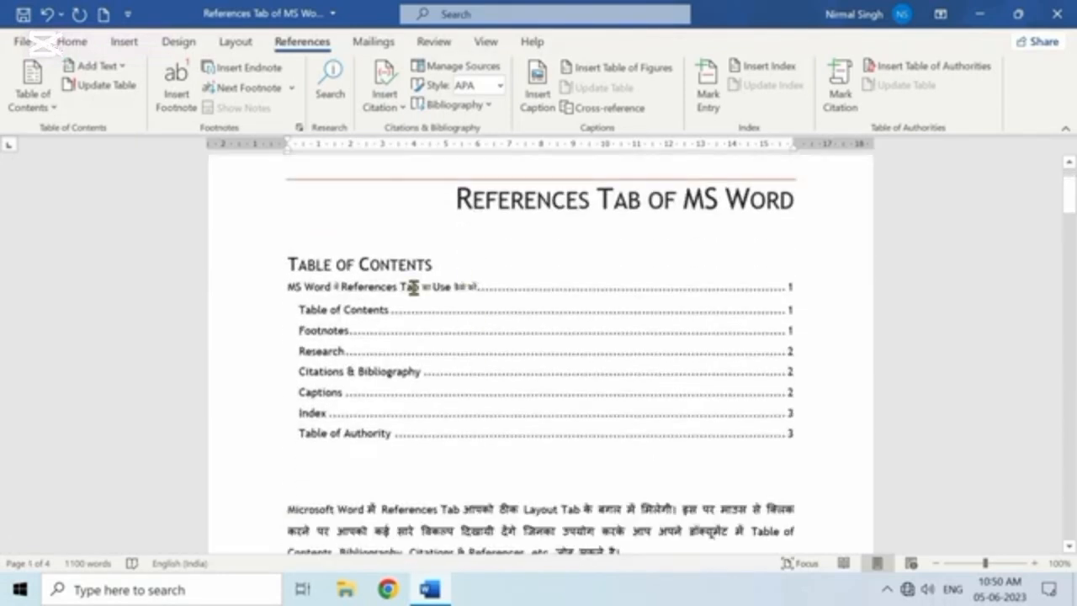
pyautogui.click(412, 287)
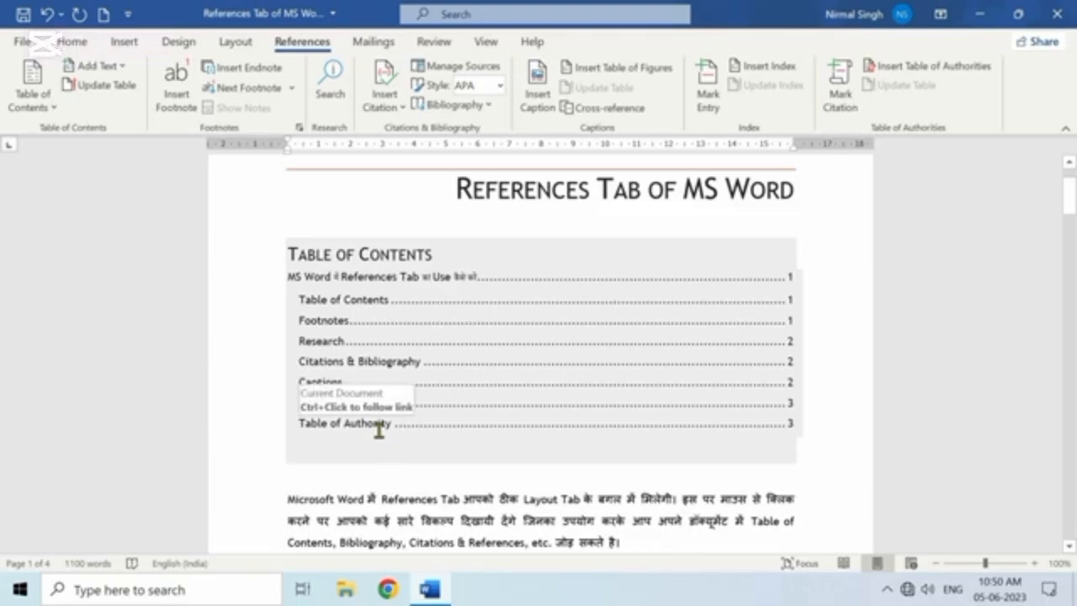
pyautogui.click(122, 85)
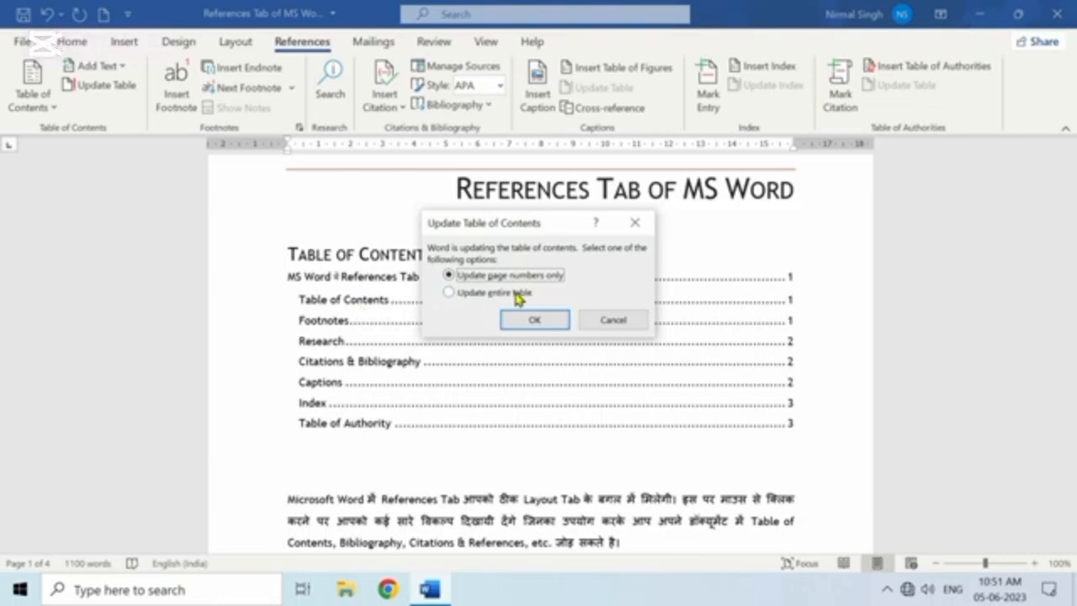
pyautogui.click(449, 293)
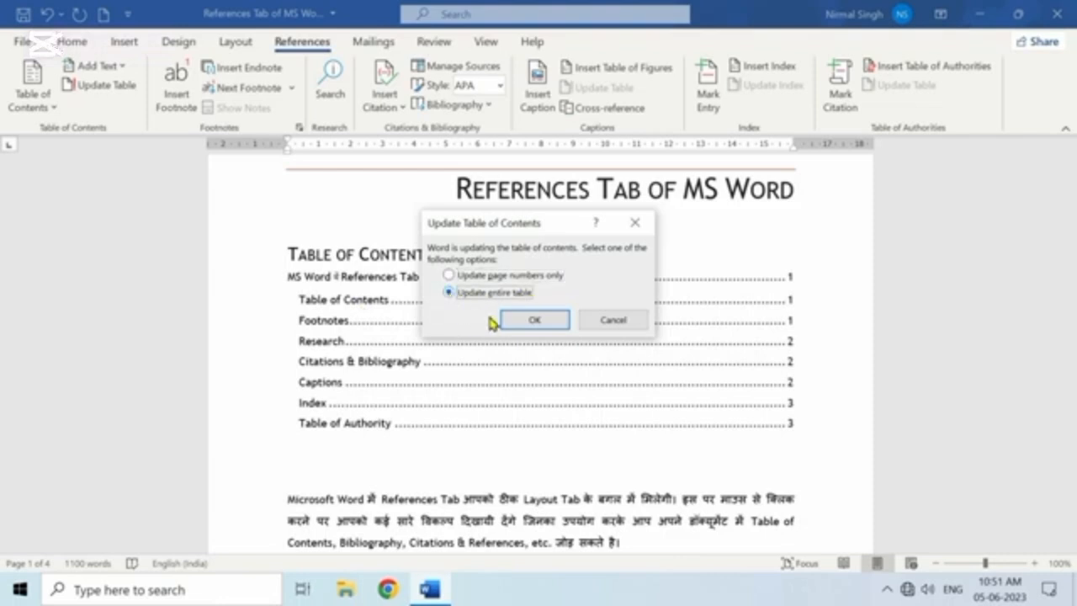
pyautogui.click(524, 320)
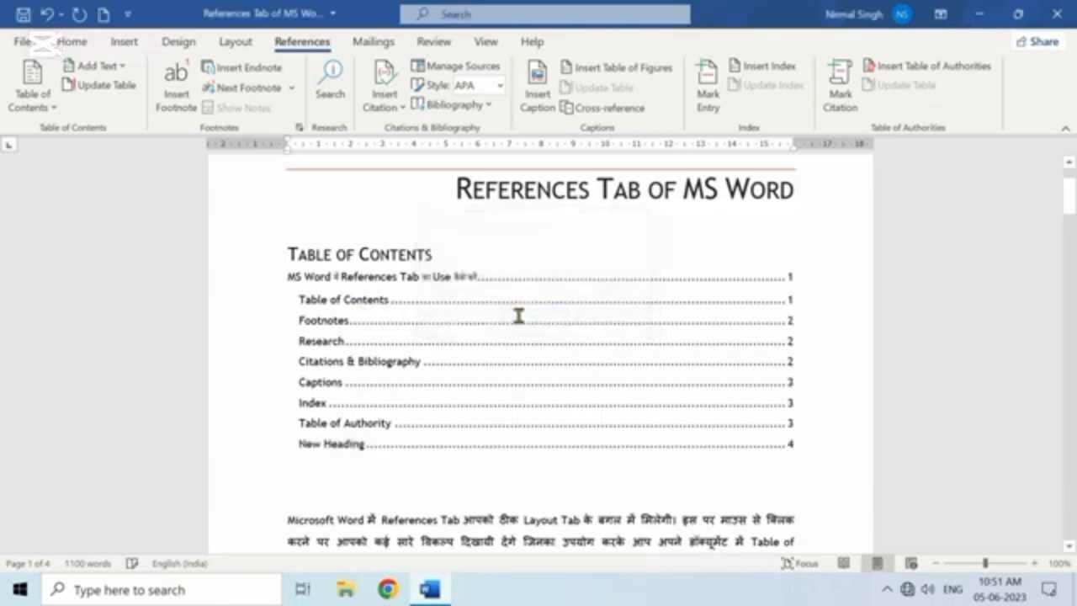
# Insert a footnote at the end of the Table of Contents heading on page 2, with a Hindi note explaining a table of contents' purpose
pyautogui.scroll(-1, 507, 370)
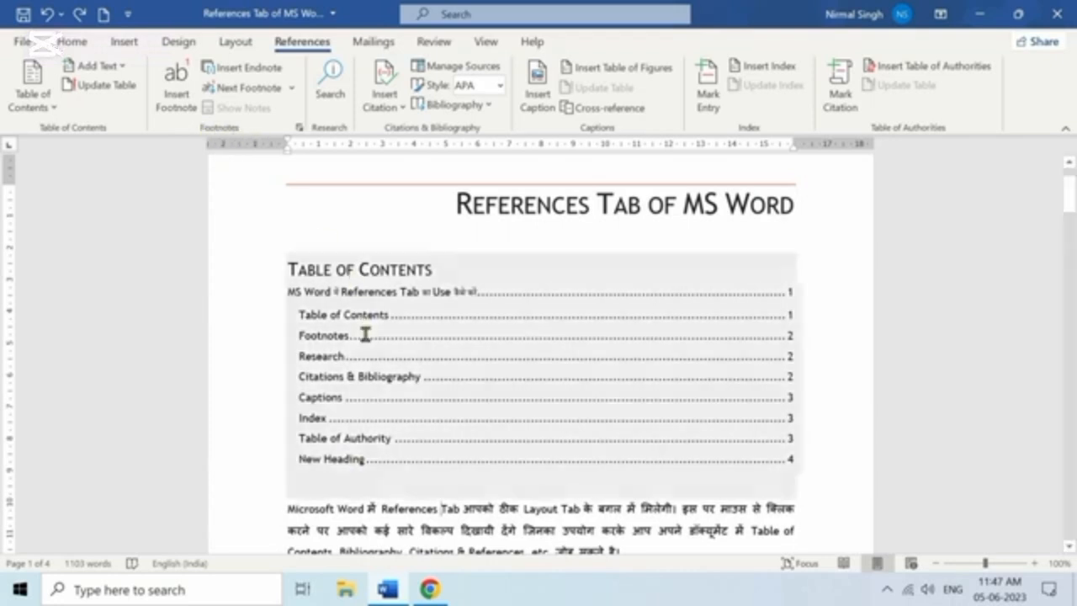
pyautogui.scroll(-8, 362, 324)
pyautogui.scroll(-8, 365, 311)
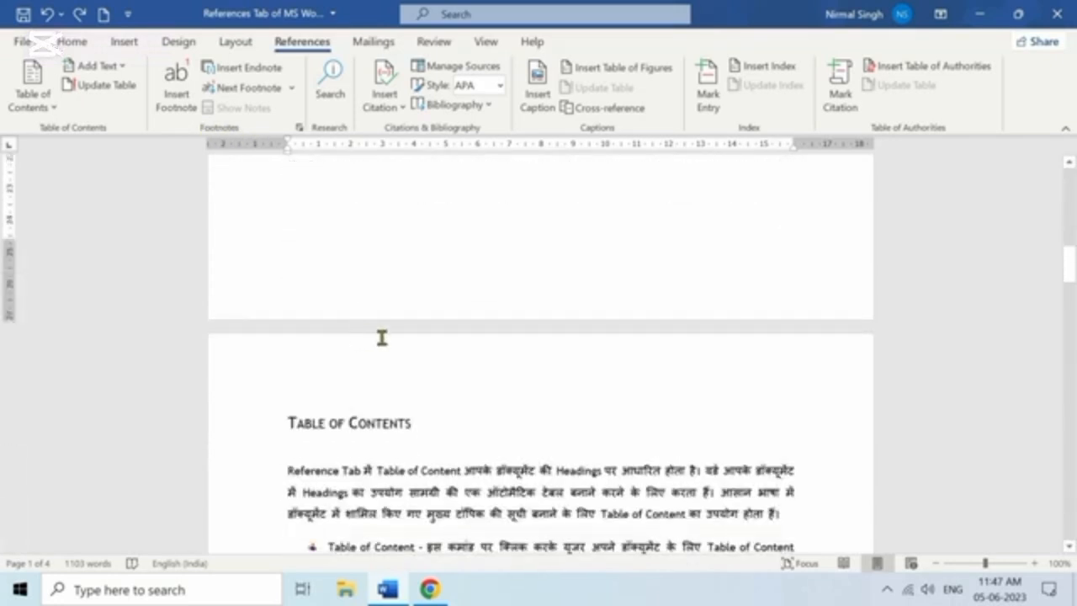
pyautogui.click(412, 303)
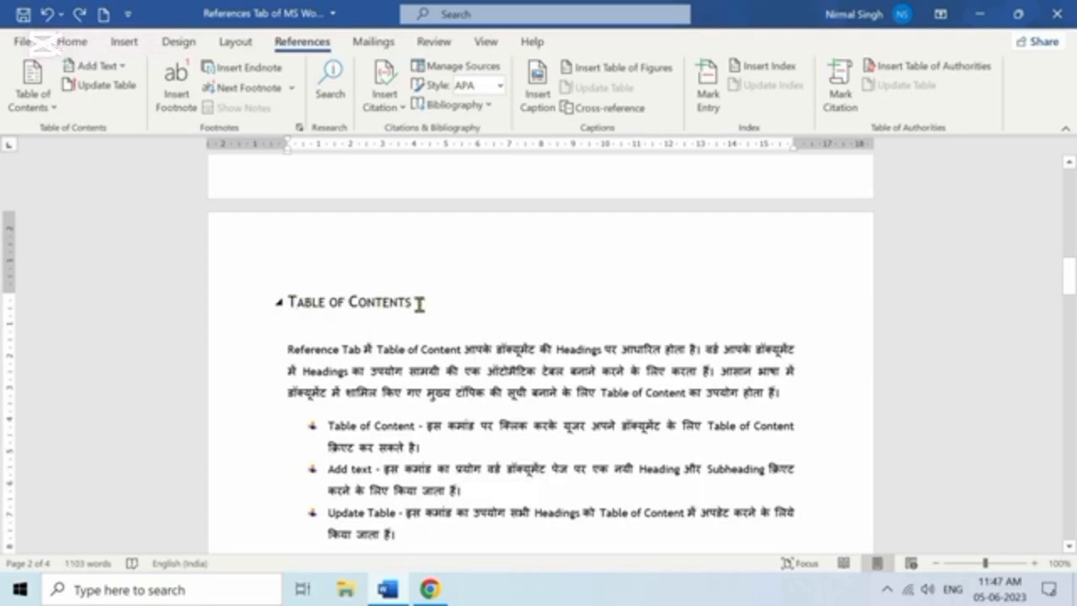
pyautogui.click(174, 101)
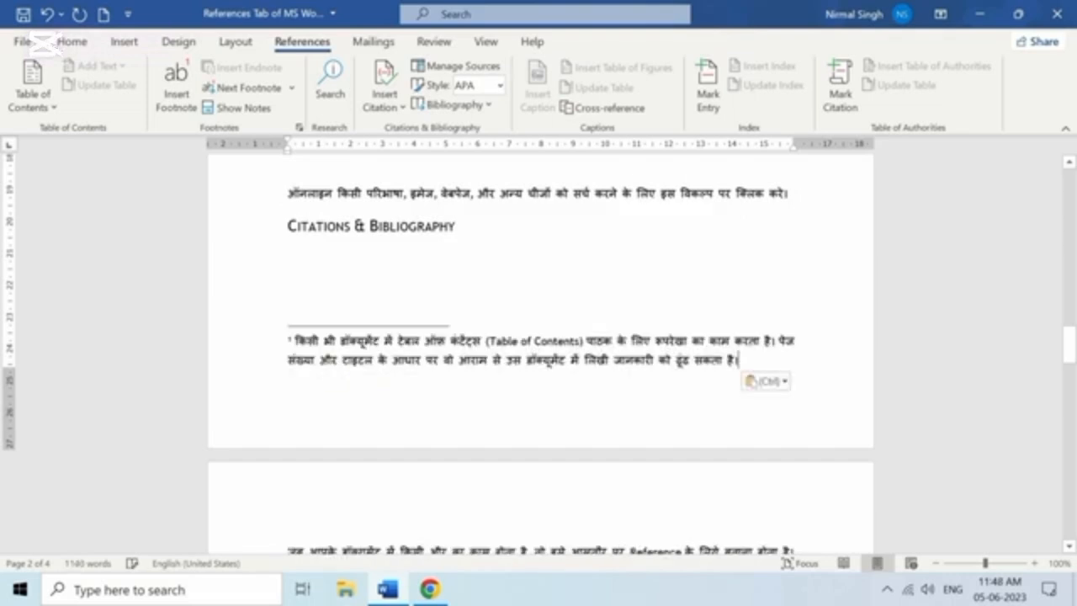
pyautogui.keyDown('ctrl'); pyautogui.scroll(3, 290, 340); pyautogui.keyUp('ctrl')
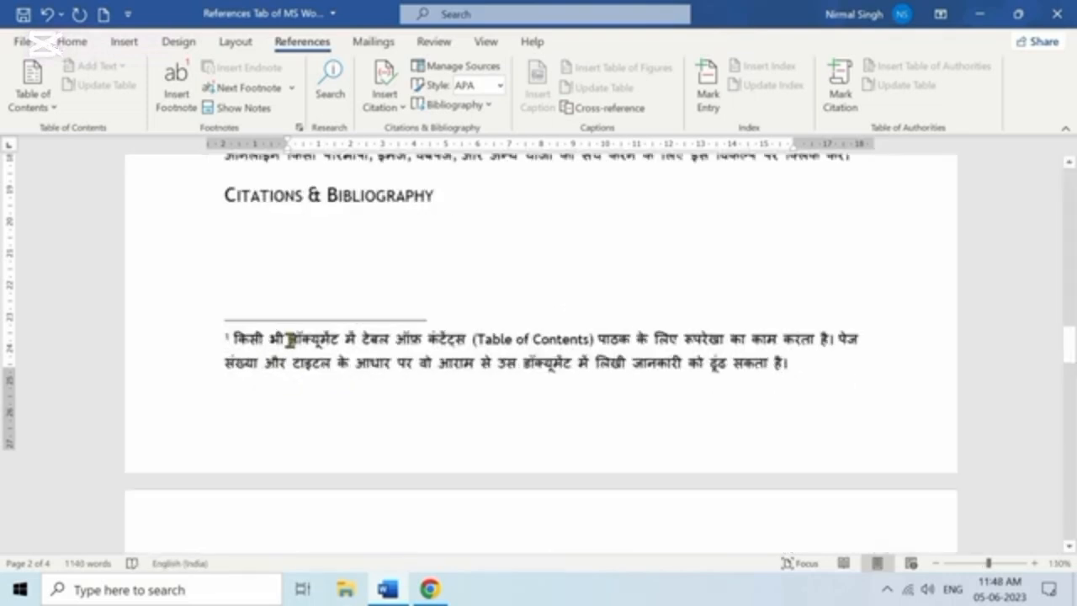
pyautogui.keyDown('ctrl'); pyautogui.scroll(1, 290, 340); pyautogui.keyUp('ctrl')
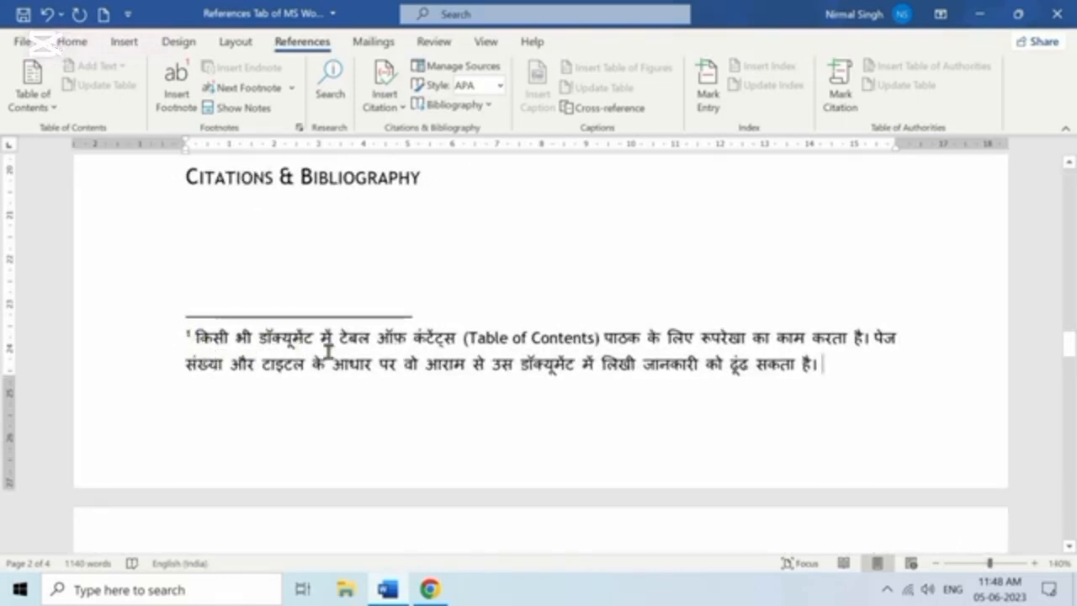
# Insert blank footnotes at the end of the paragraph under the page 2 Table of Contents heading and of the Research paragraph
pyautogui.scroll(15, 329, 353)
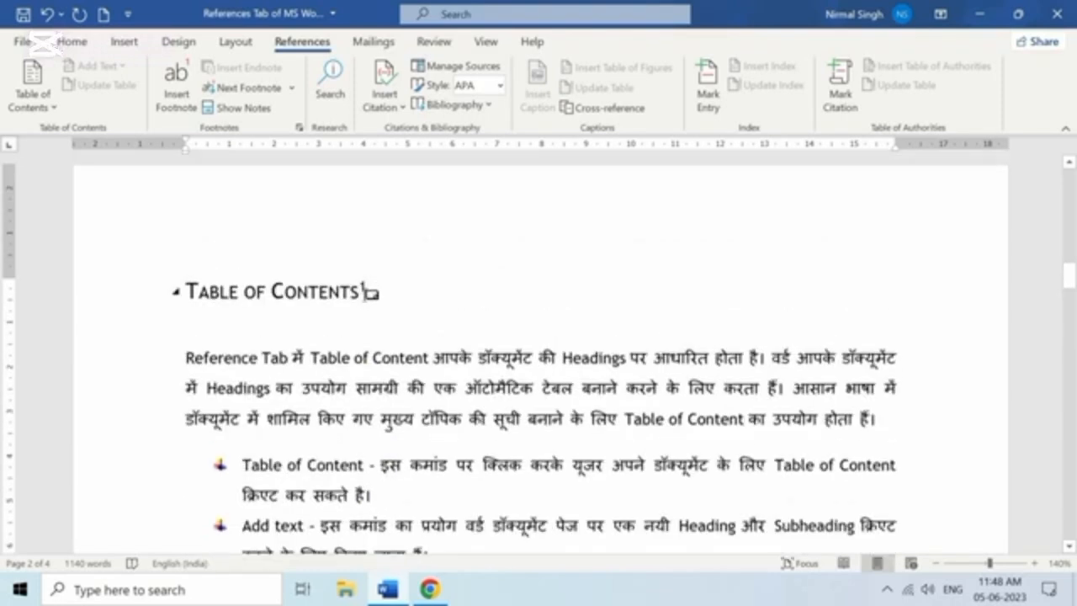
pyautogui.moveTo(370, 300)
pyautogui.scroll(-3, 402, 296)
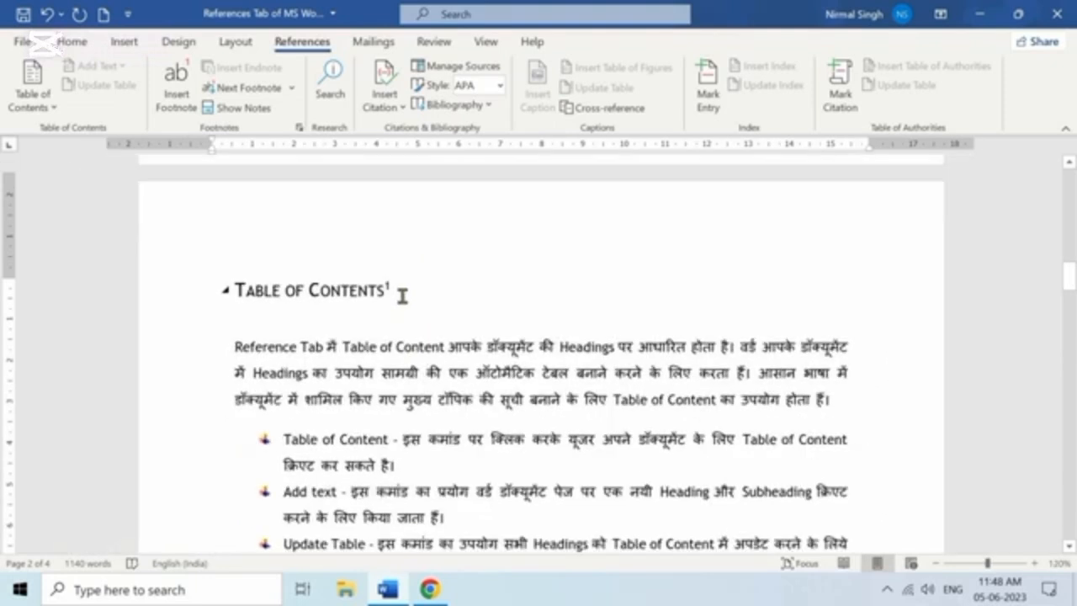
pyautogui.scroll(-1, 402, 296)
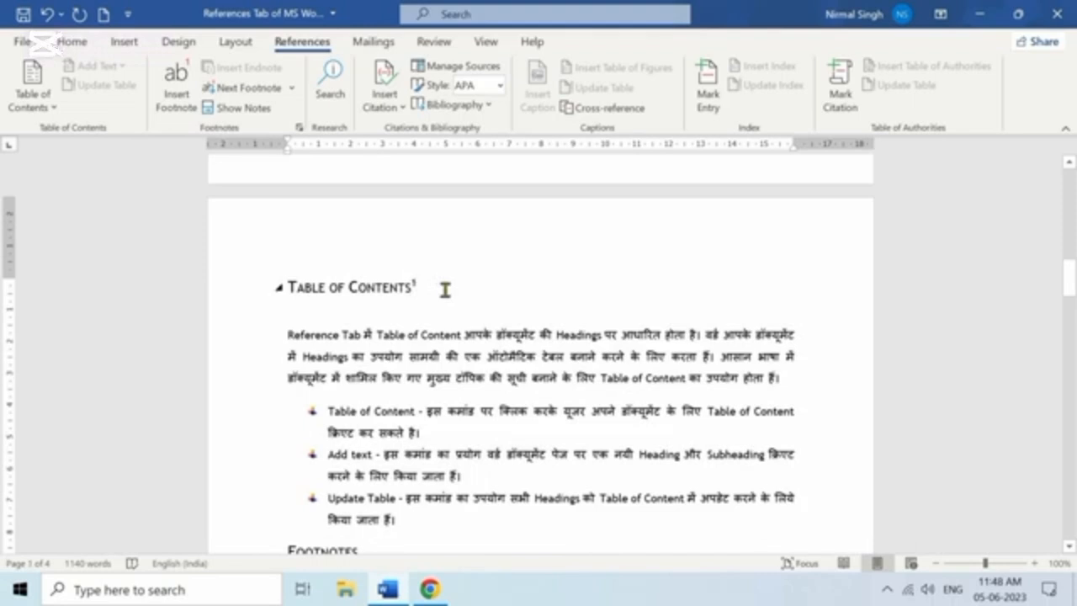
pyautogui.scroll(-1, 445, 288)
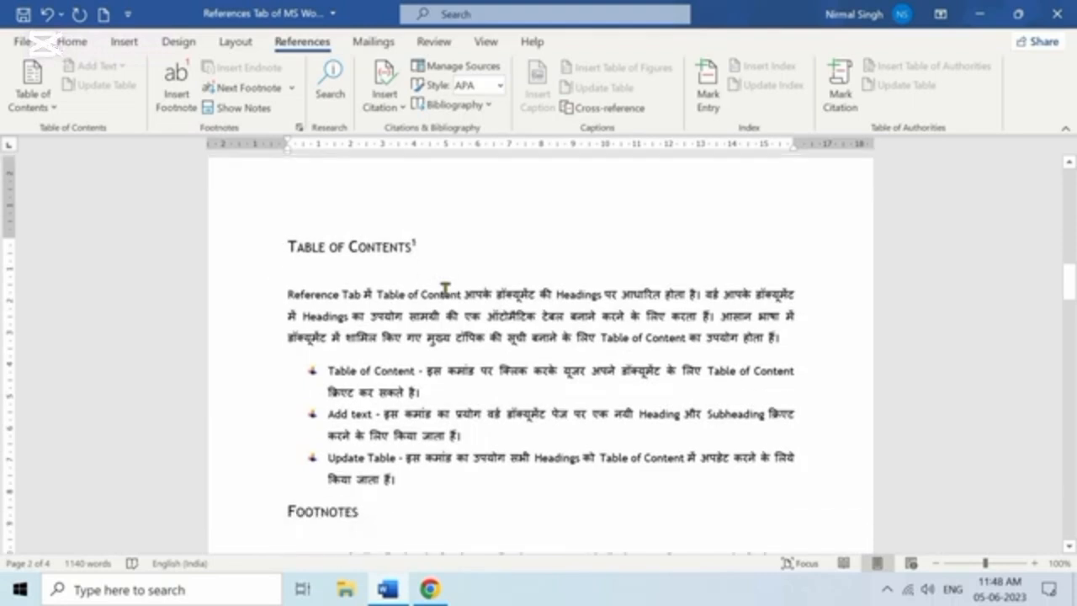
pyautogui.click(783, 341)
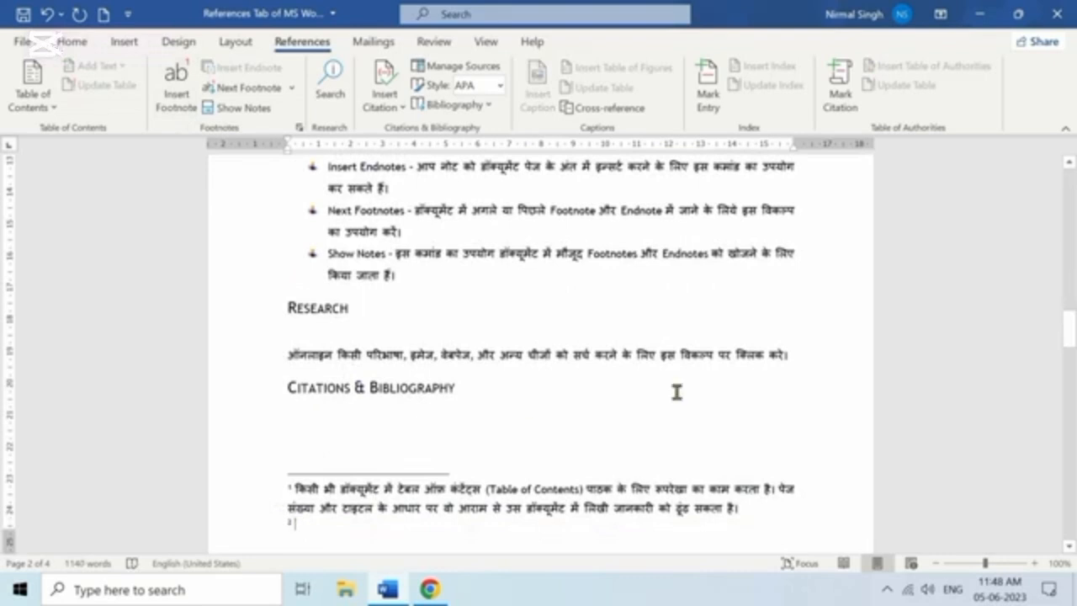
pyautogui.click(176, 88)
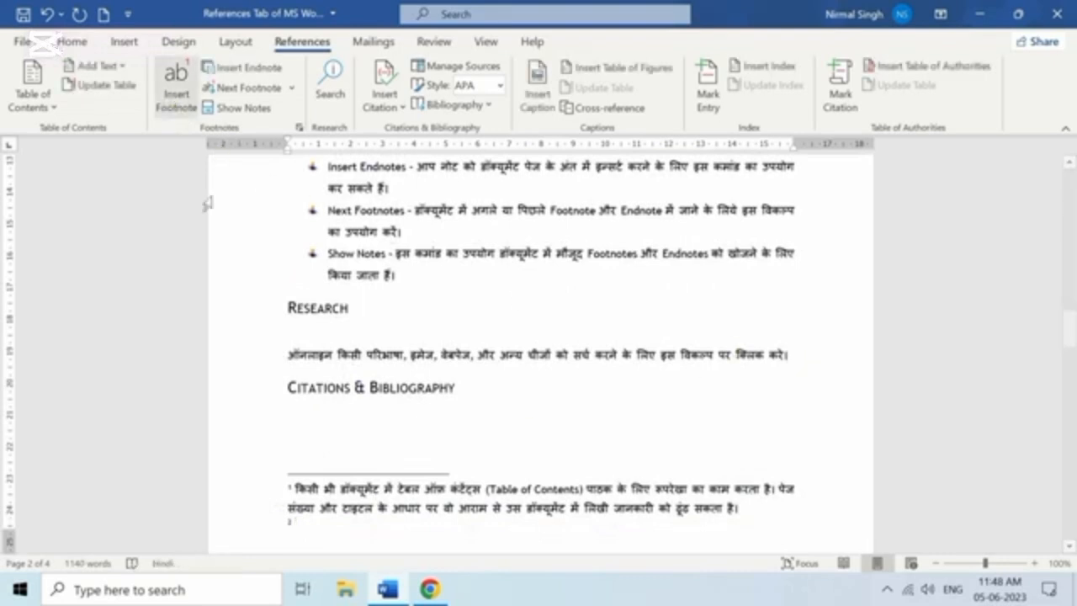
# Insert a blank endnote at the end of the Show Notes bullet in the Footnotes section
pyautogui.click(399, 280)
pyautogui.scroll(3, 401, 295)
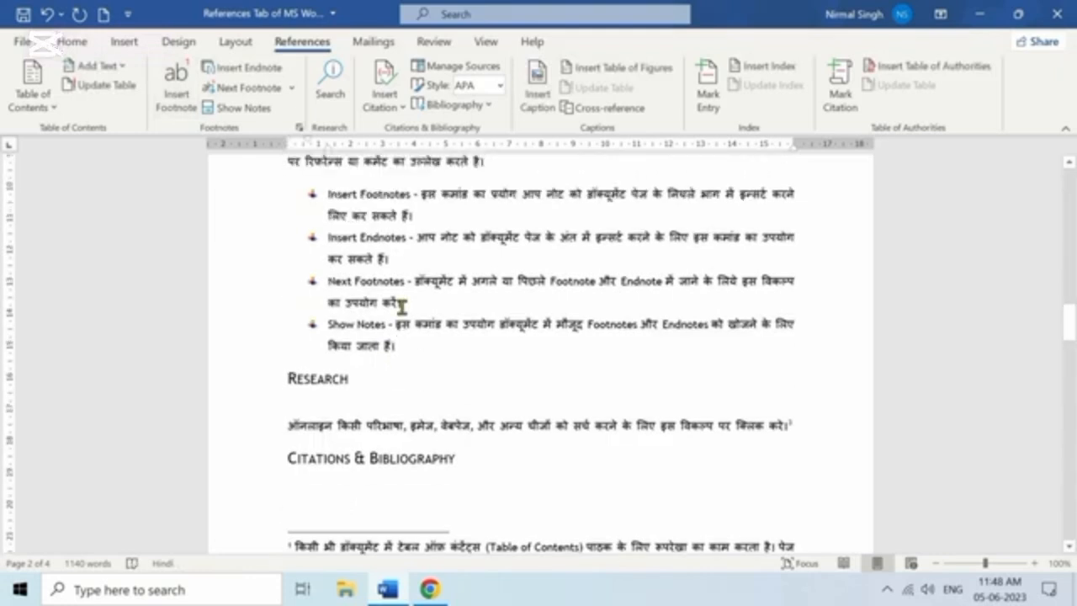
pyautogui.scroll(3, 402, 309)
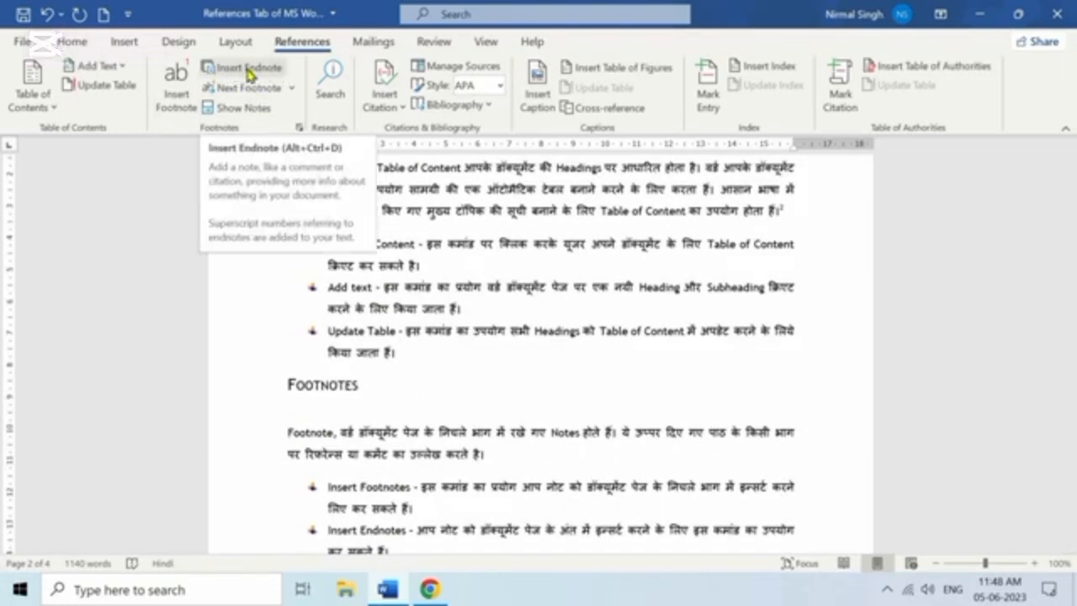
pyautogui.click(248, 69)
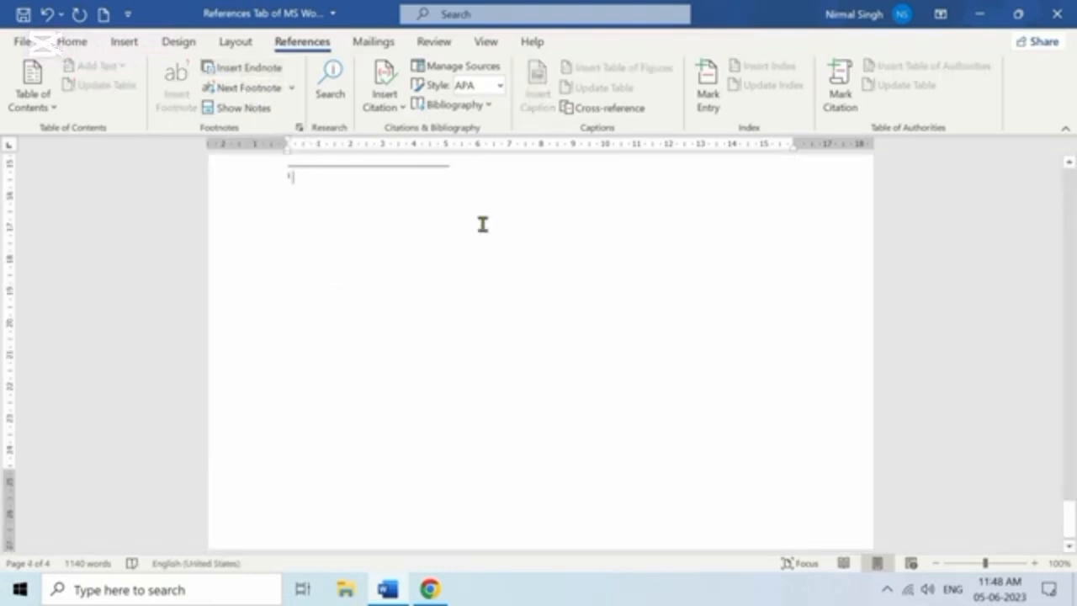
# From the Table of Contents heading on page 2, jump to the next footnote reference and back to the previous one
pyautogui.scroll(20, 385, 244)
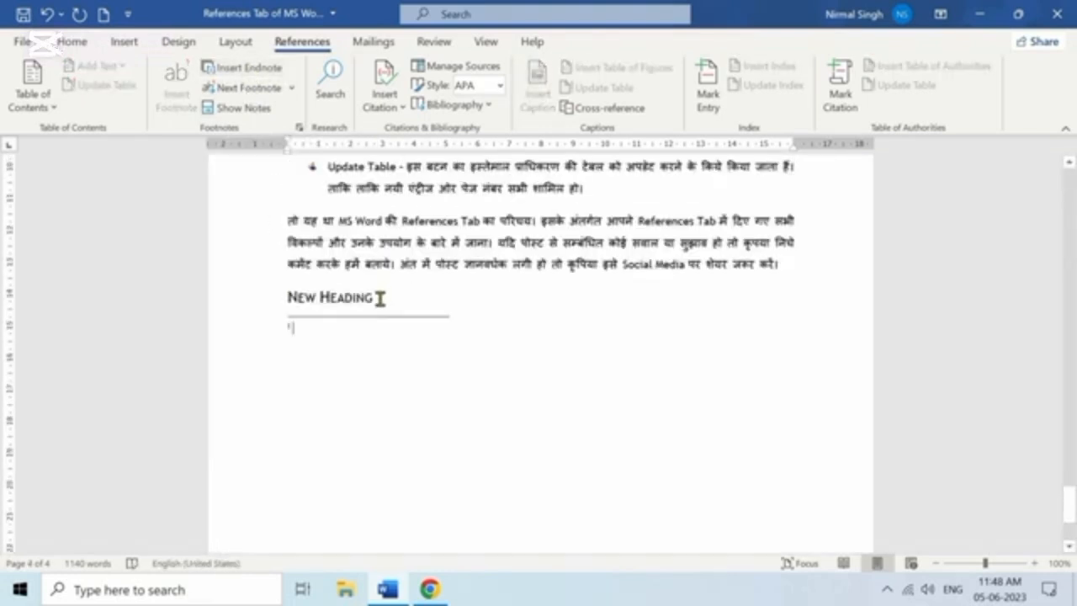
pyautogui.scroll(15, 376, 300)
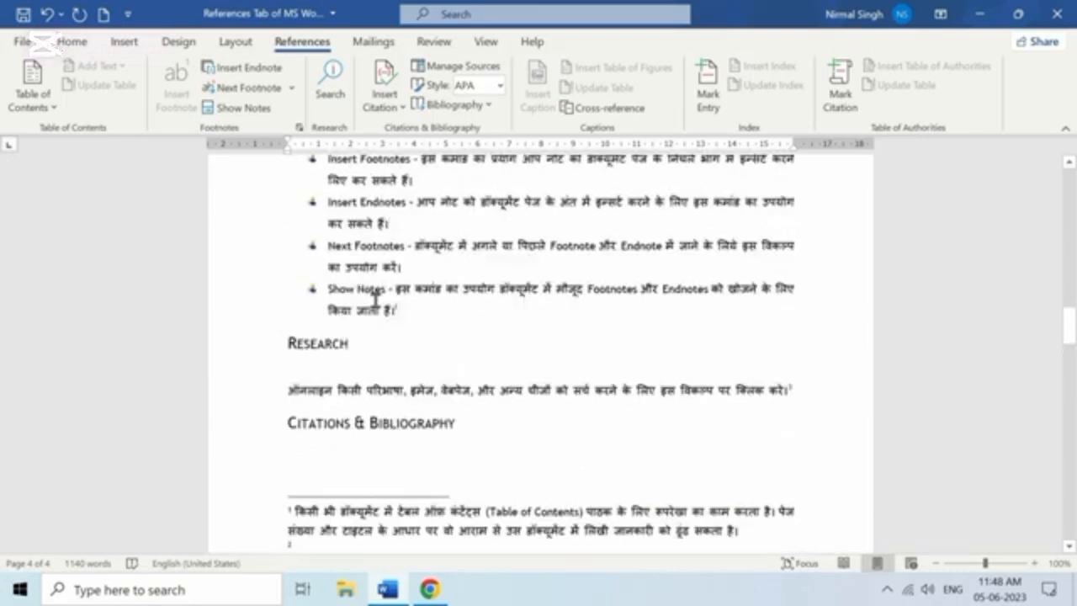
pyautogui.scroll(2, 425, 320)
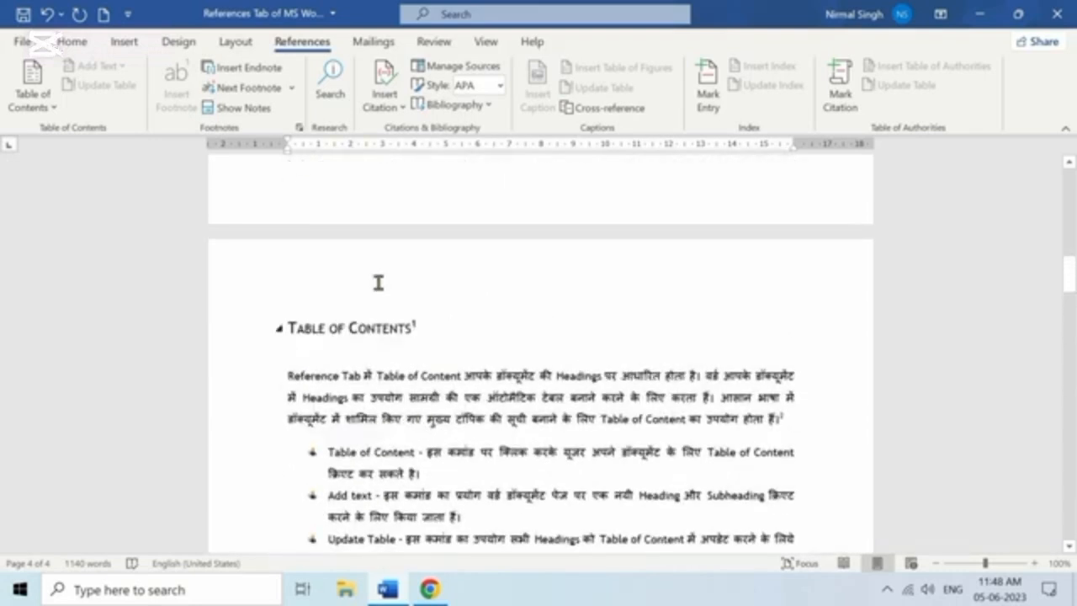
pyautogui.click(377, 283)
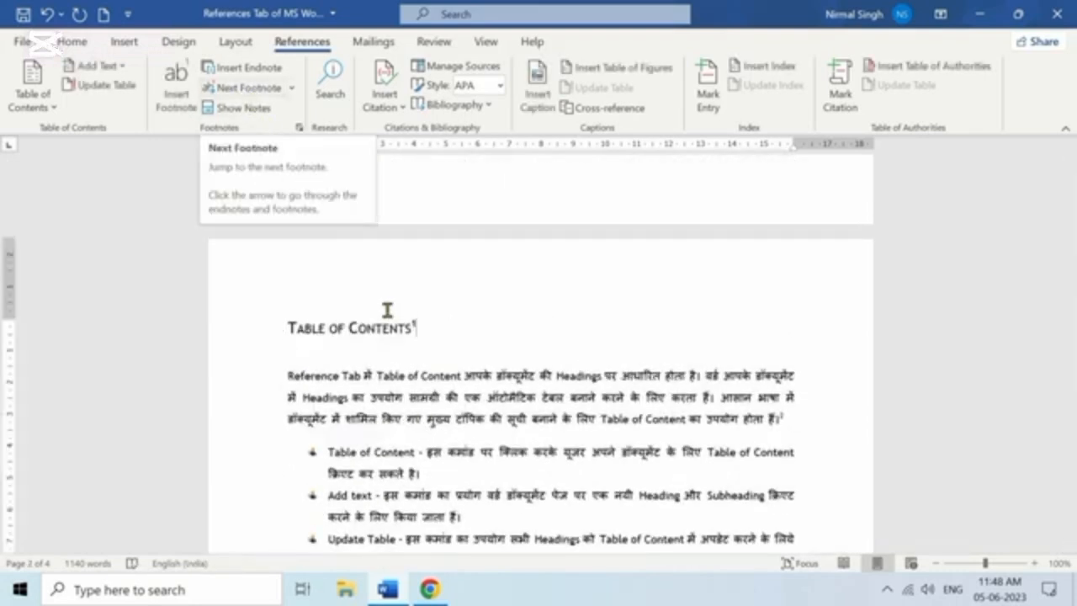
pyautogui.click(254, 88)
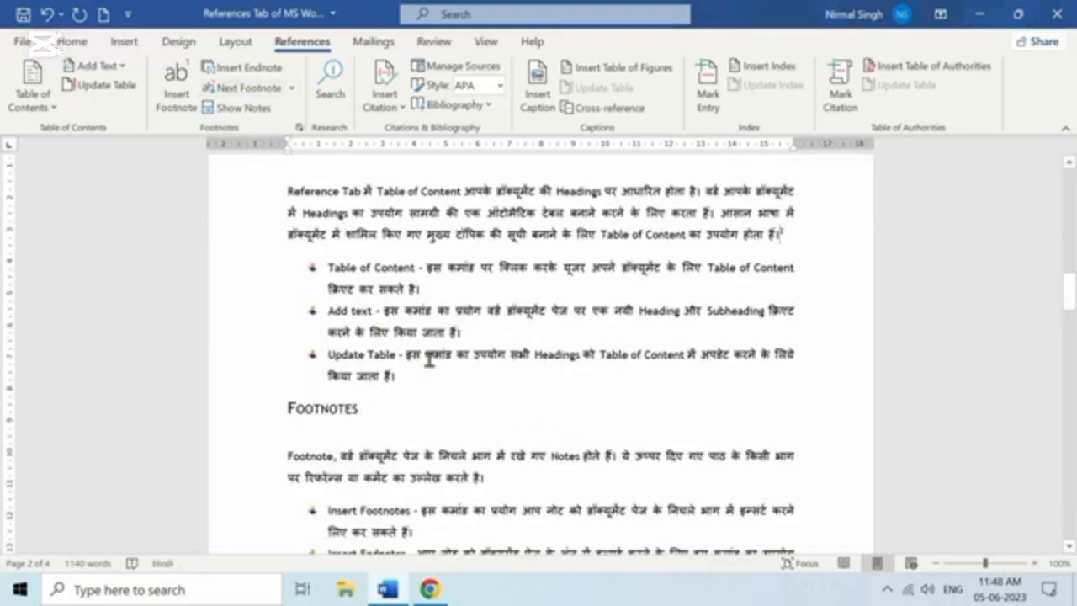
pyautogui.click(290, 89)
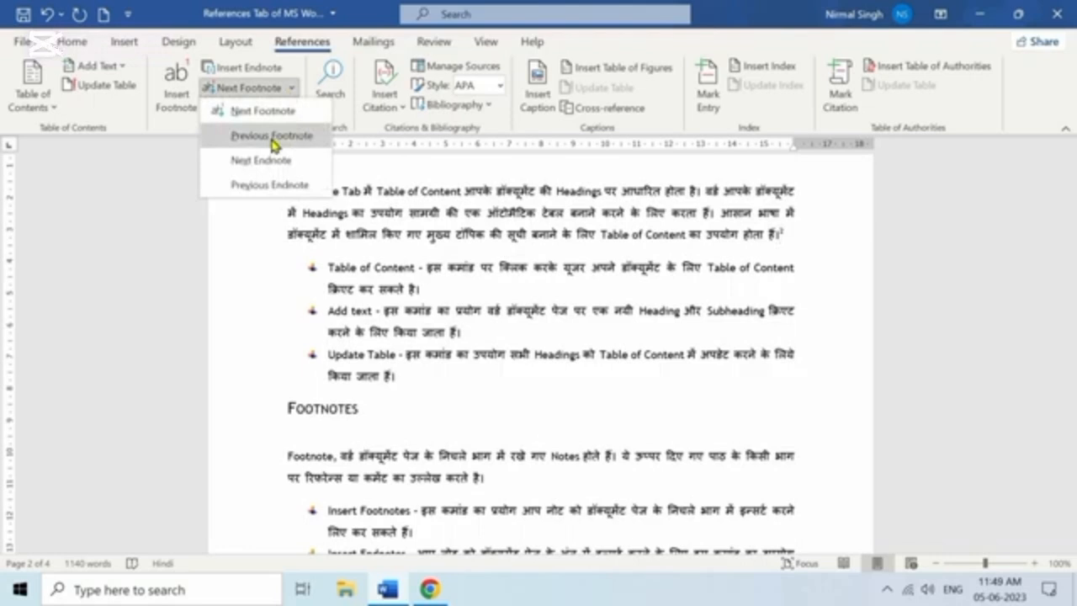
pyautogui.click(273, 140)
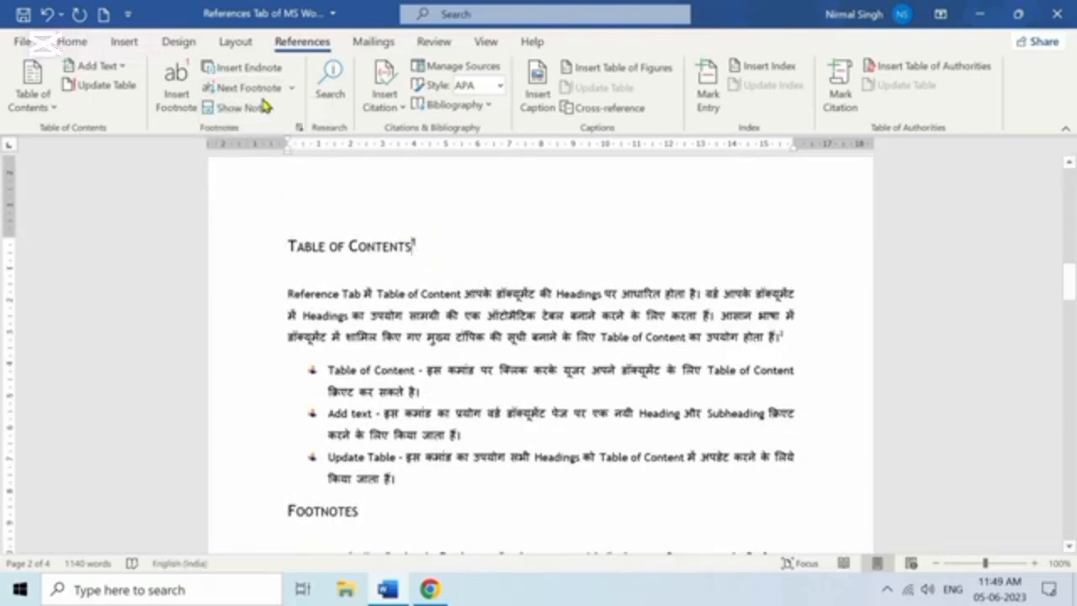
pyautogui.click(291, 87)
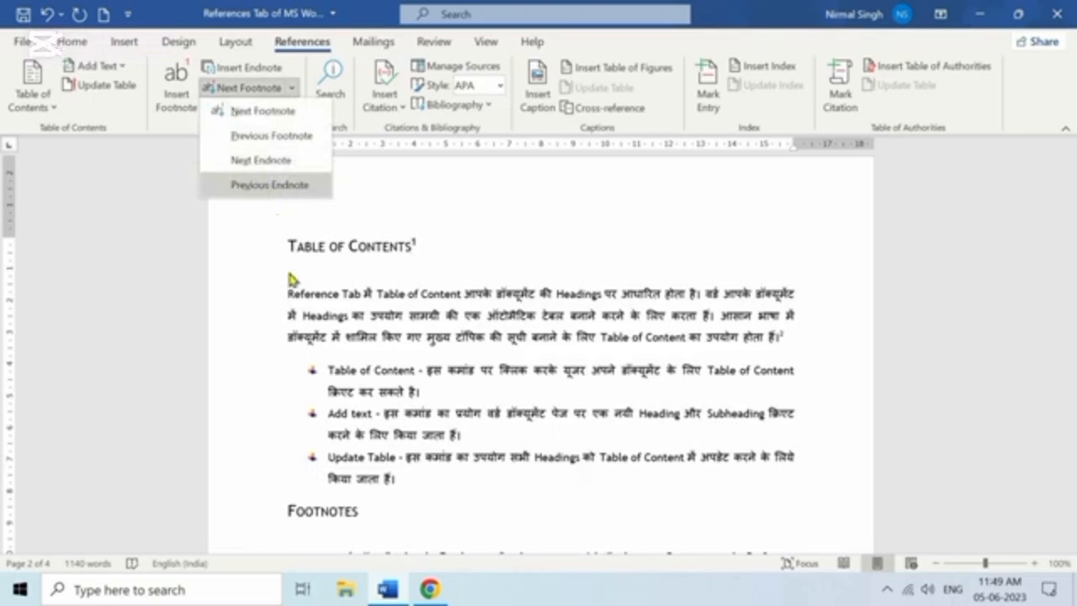
pyautogui.click(426, 248)
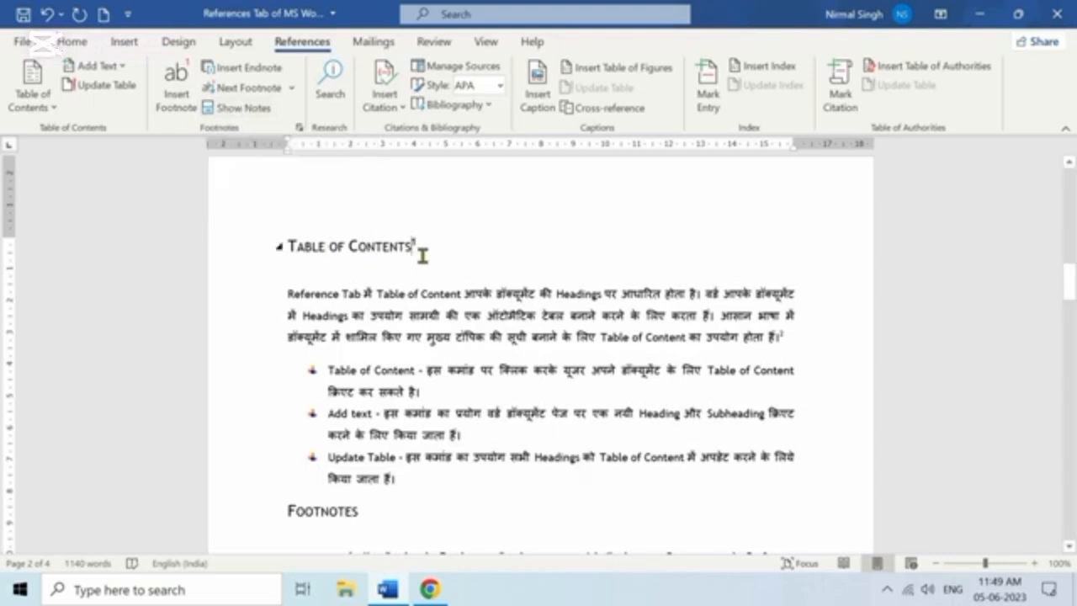
# Show the document's notes by viewing the footnote area, and look over the footnotes on page 2
pyautogui.click(251, 112)
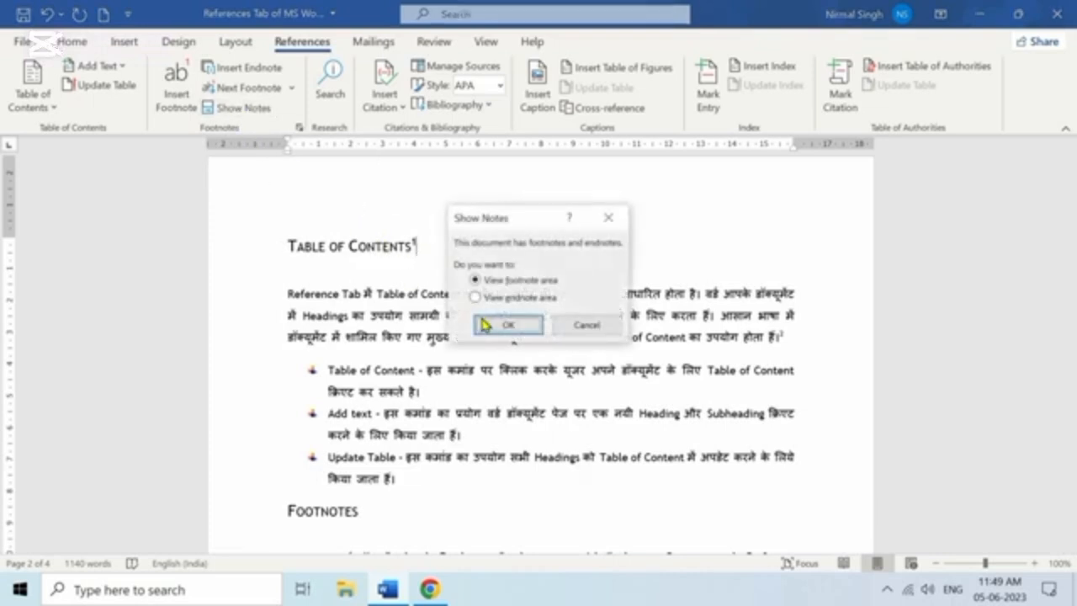
pyautogui.click(507, 324)
pyautogui.scroll(-3, 302, 185)
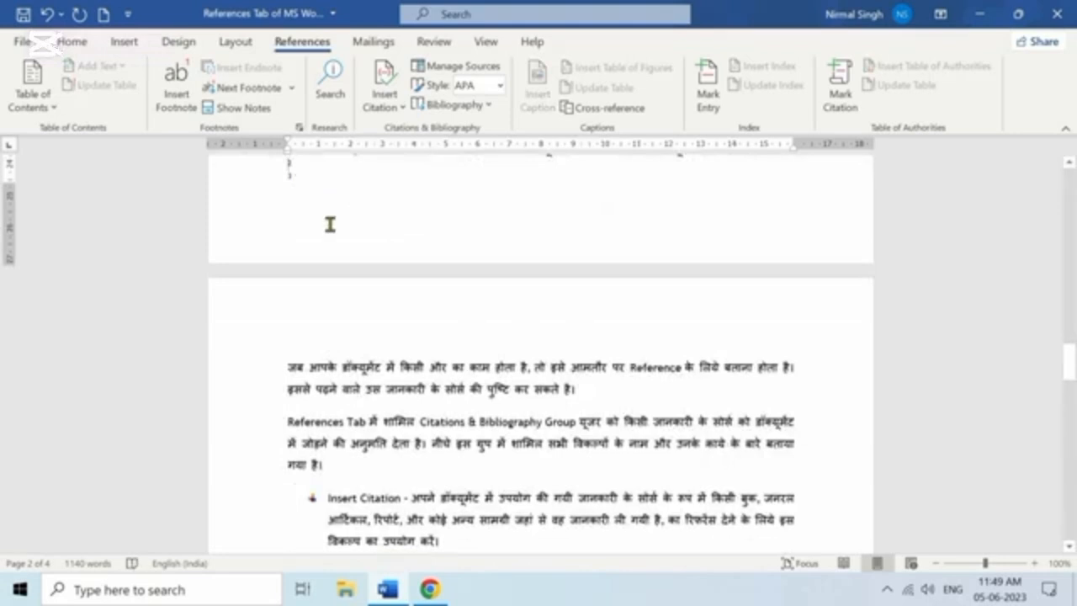
pyautogui.scroll(3, 333, 243)
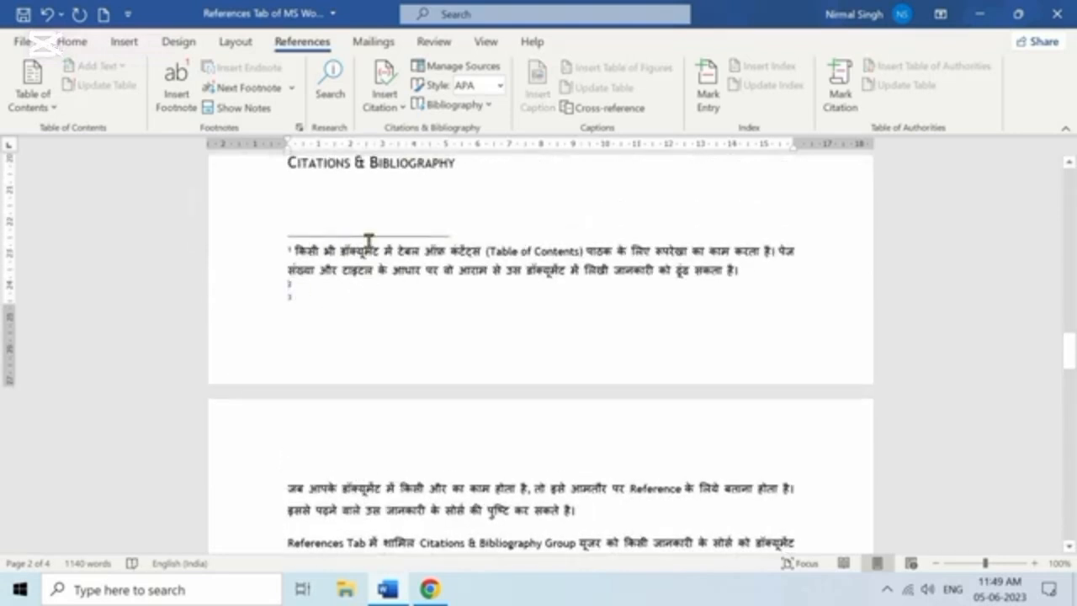
pyautogui.scroll(15, 341, 279)
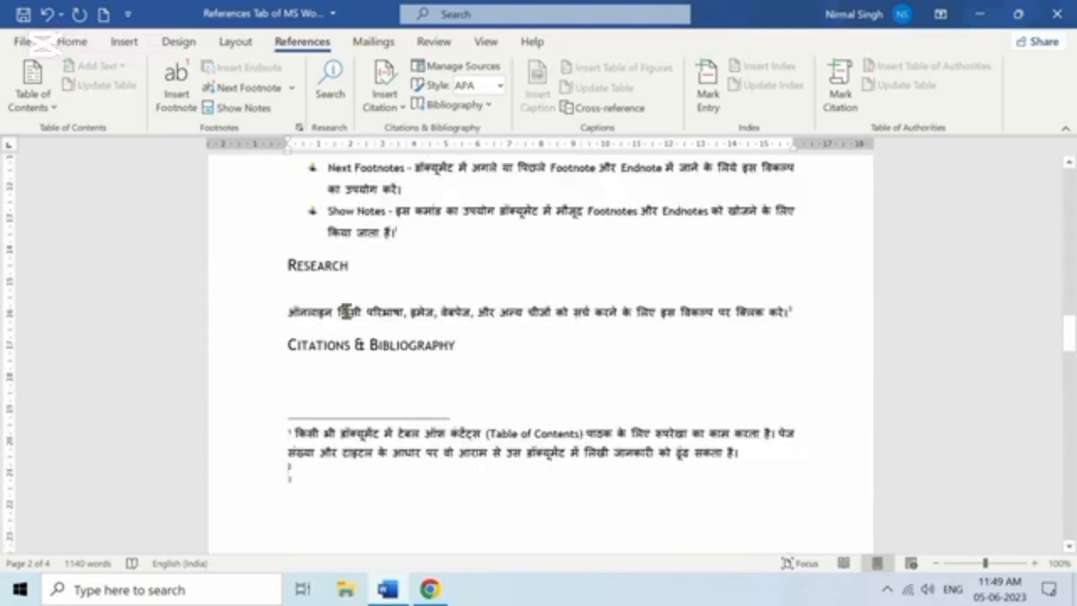
# Open the research Search pane and close it without entering a query
pyautogui.click(333, 90)
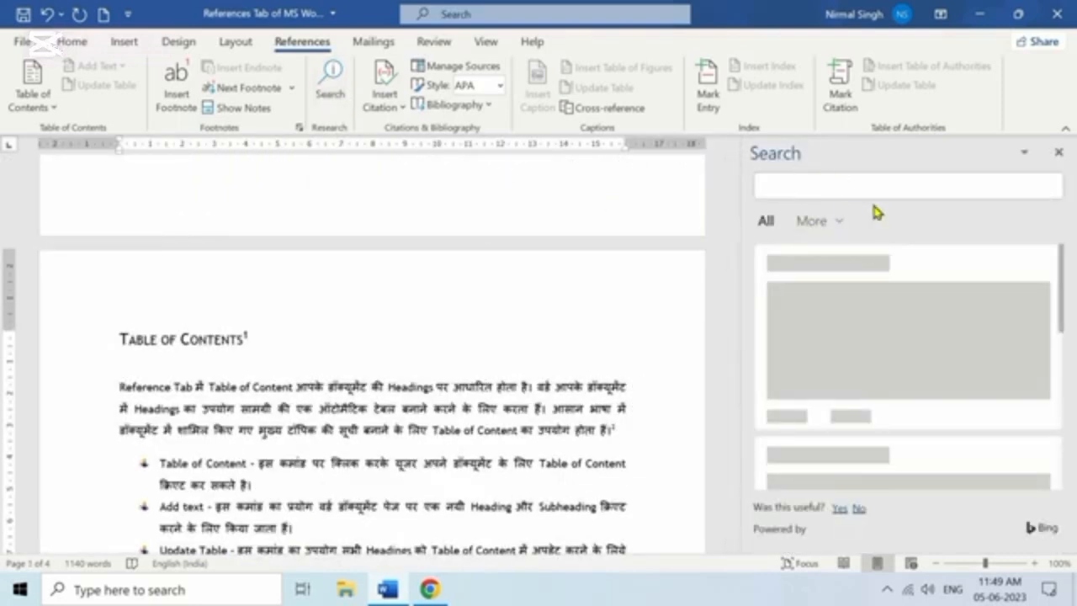
pyautogui.click(1058, 154)
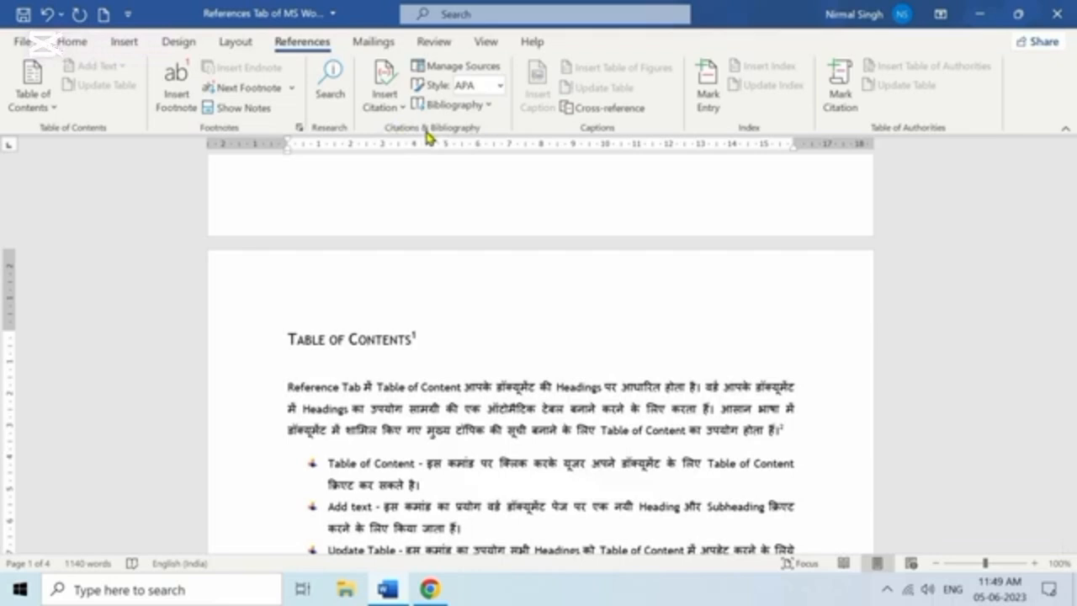
pyautogui.scroll(10, 490, 319)
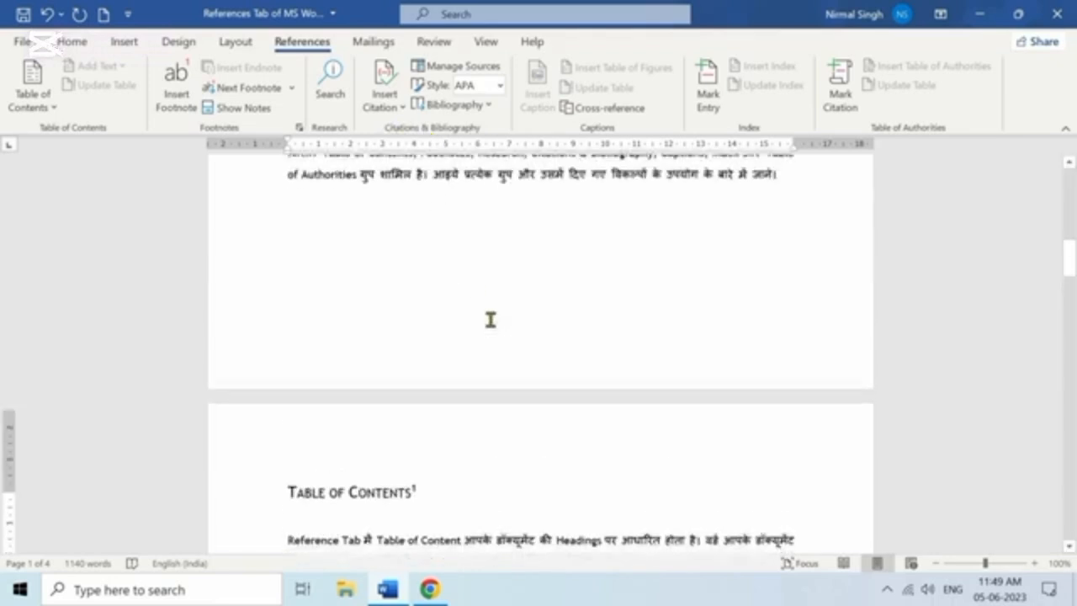
pyautogui.scroll(3, 503, 340)
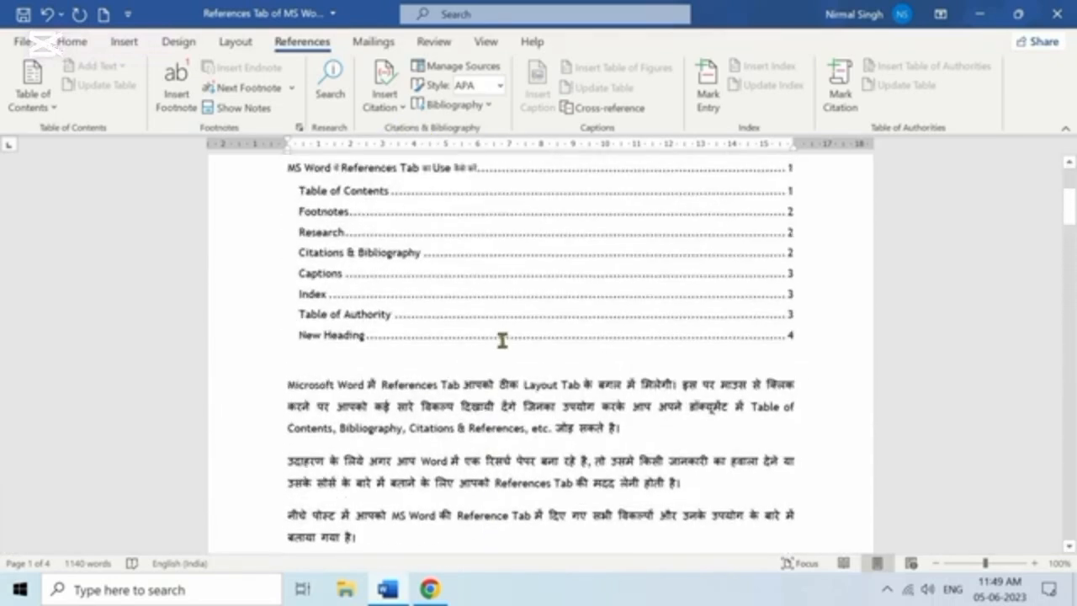
pyautogui.scroll(1, 503, 340)
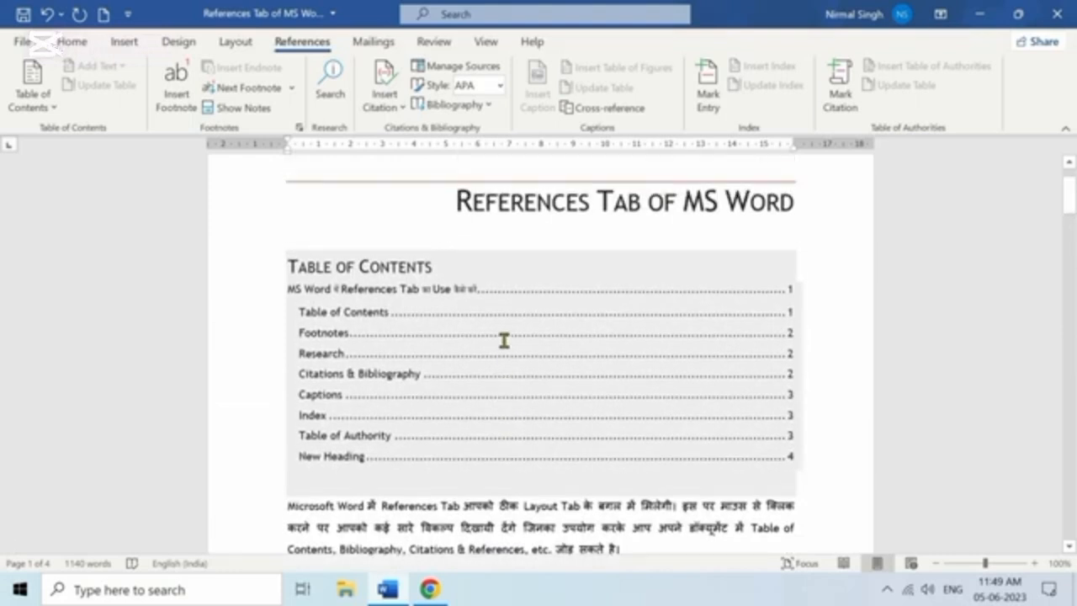
pyautogui.scroll(-1, 504, 340)
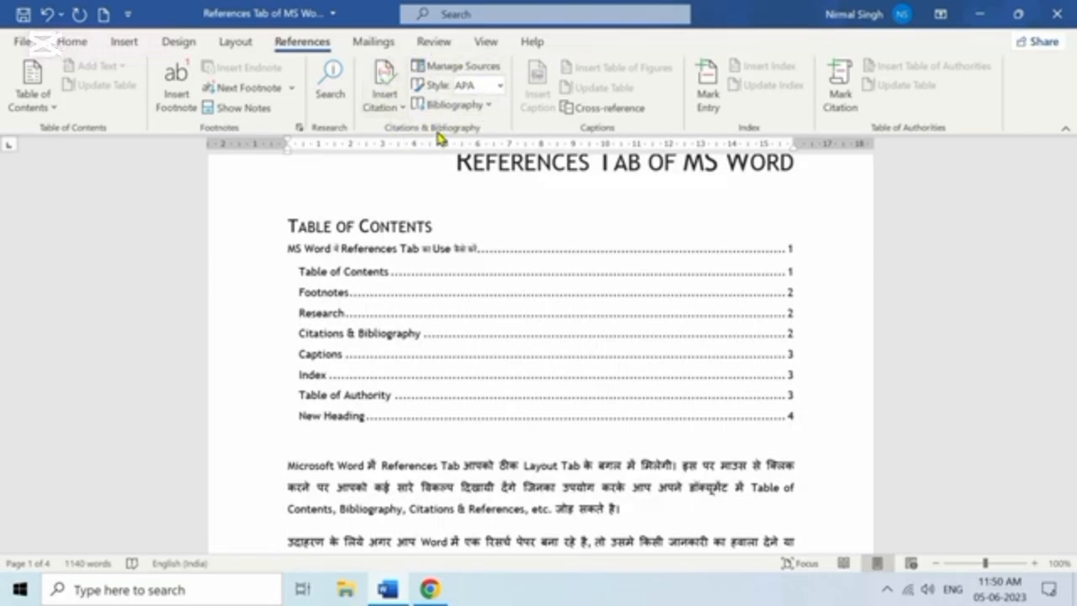
pyautogui.click(606, 402)
pyautogui.scroll(-3, 613, 409)
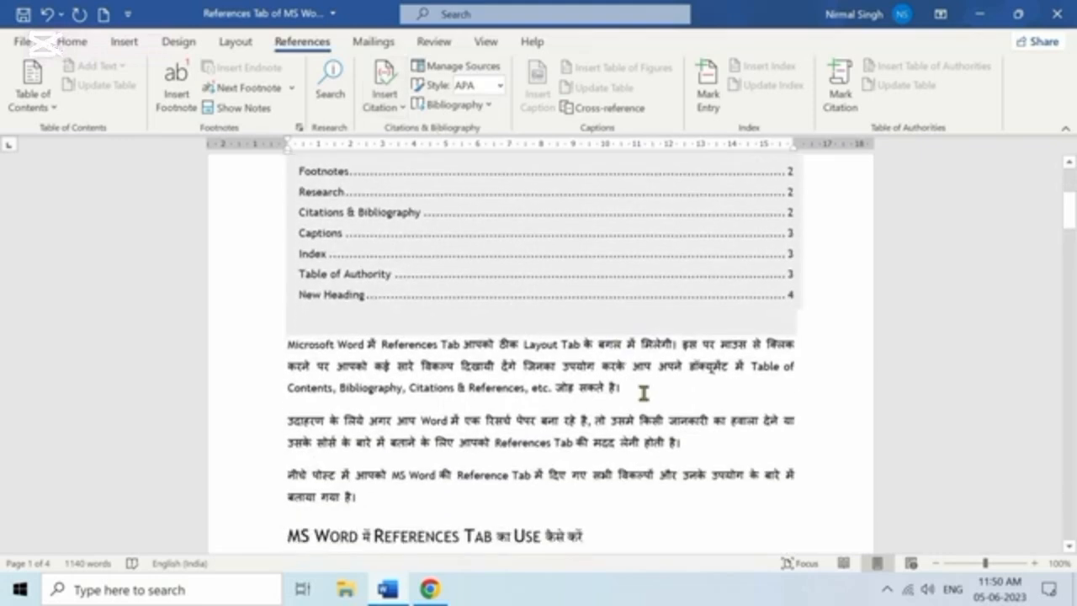
pyautogui.click(643, 393)
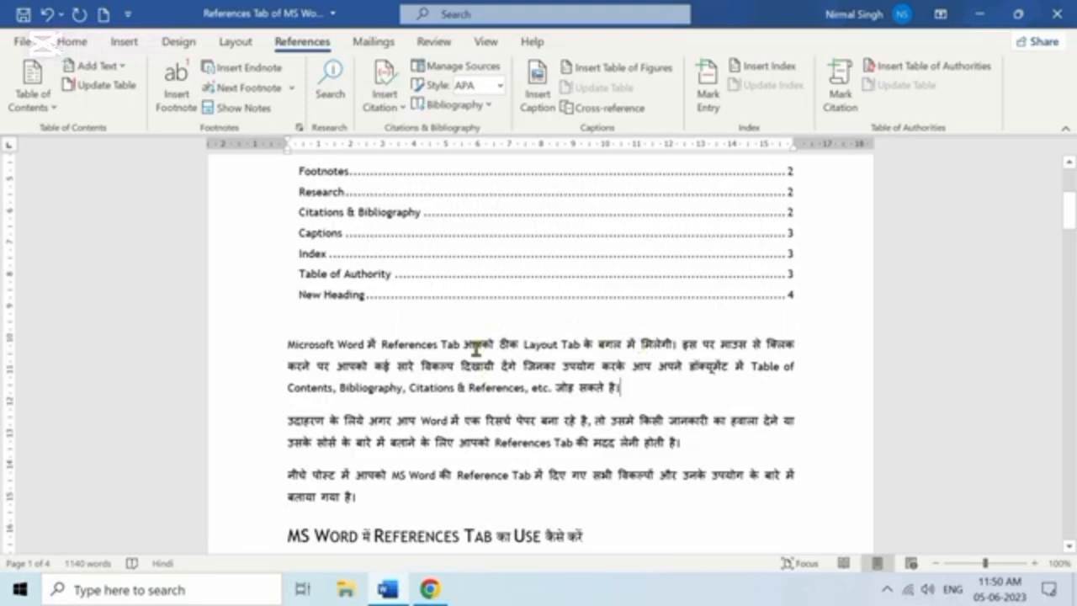
# Add an empty line below the endnote on the last page of the document
pyautogui.scroll(-20, 475, 347)
pyautogui.scroll(-15, 475, 348)
pyautogui.scroll(3, 418, 329)
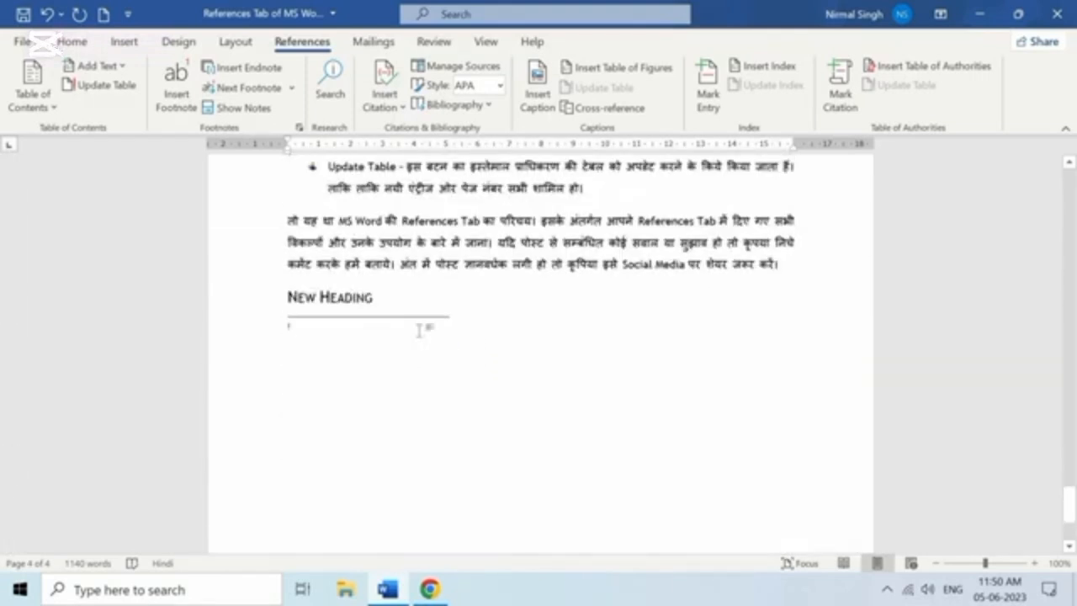
pyautogui.click(419, 329)
pyautogui.press('Return')
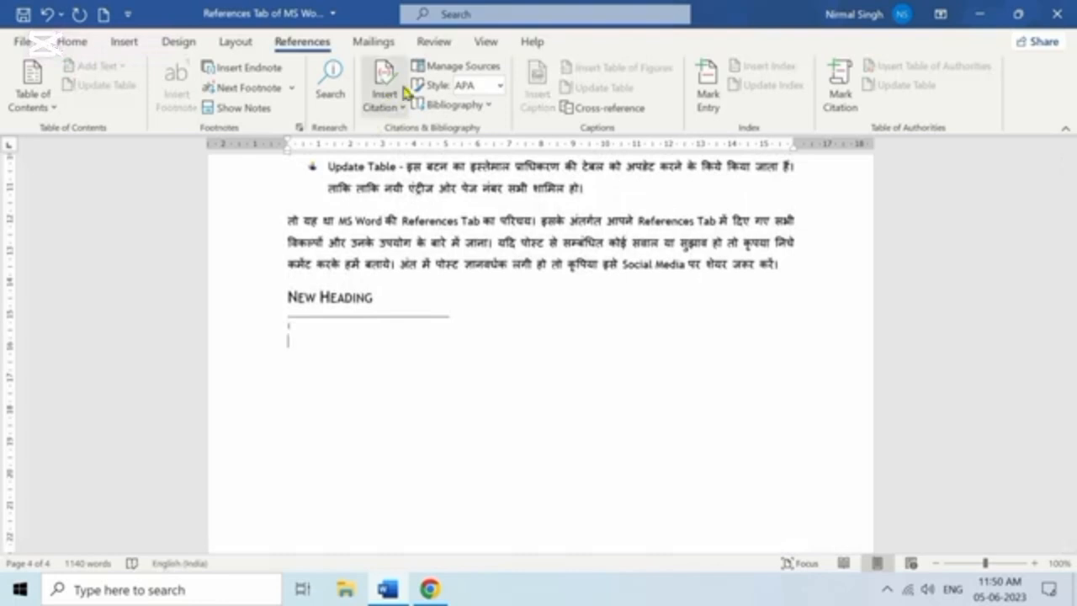
# Start a new citation source of type Web site and enter the author's full name
pyautogui.click(397, 105)
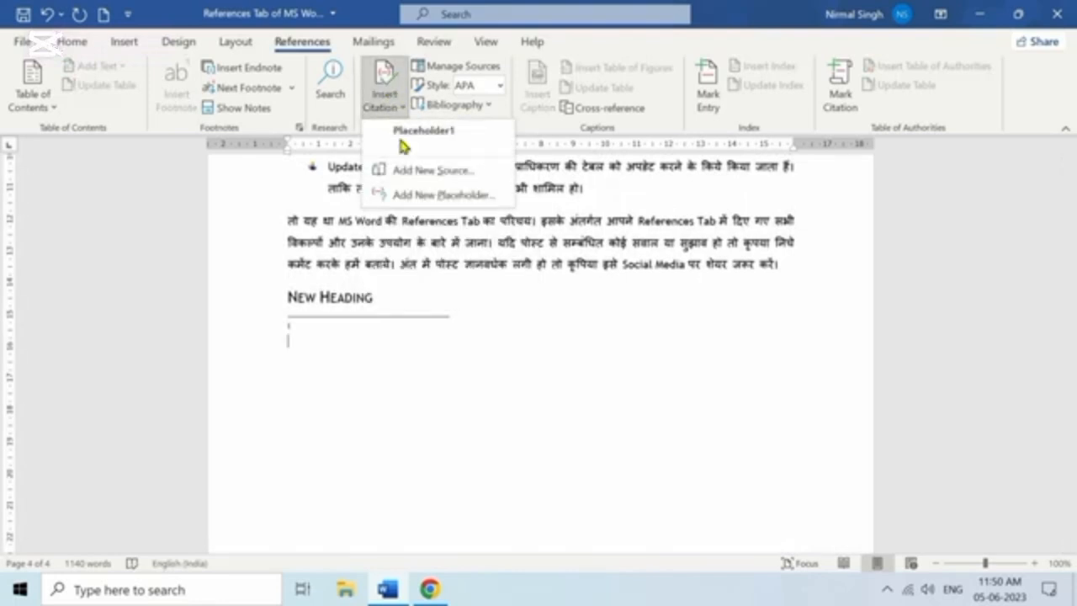
pyautogui.click(438, 172)
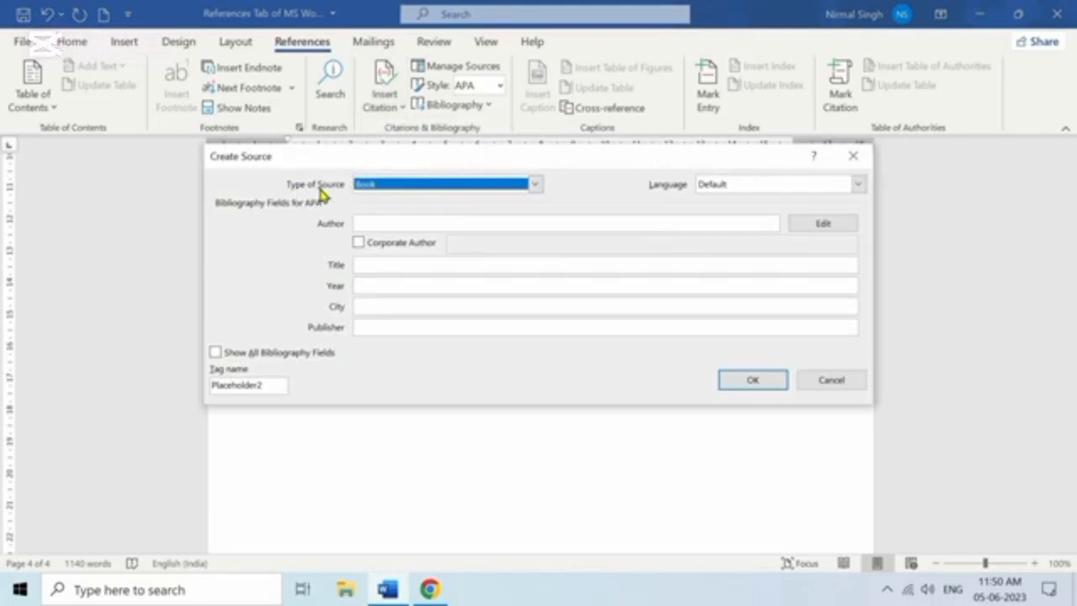
pyautogui.click(537, 188)
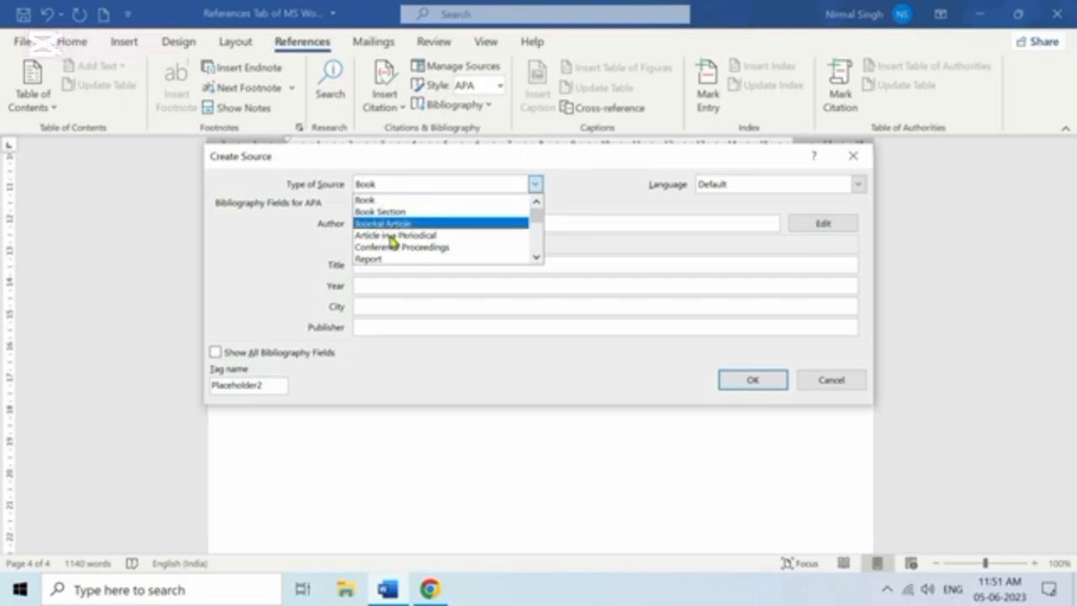
pyautogui.scroll(-1, 389, 244)
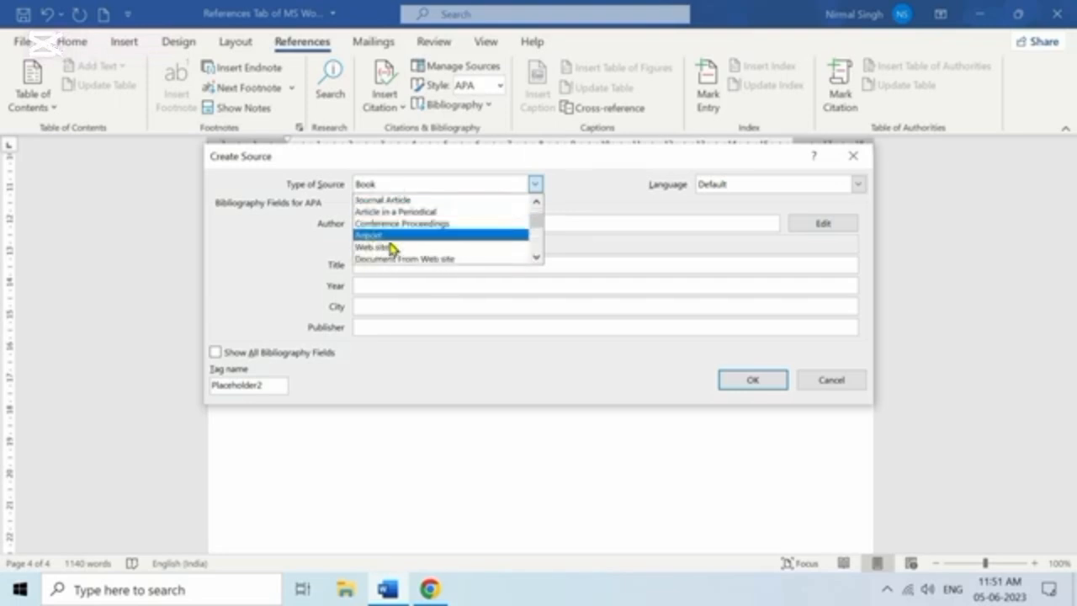
pyautogui.scroll(-1, 391, 242)
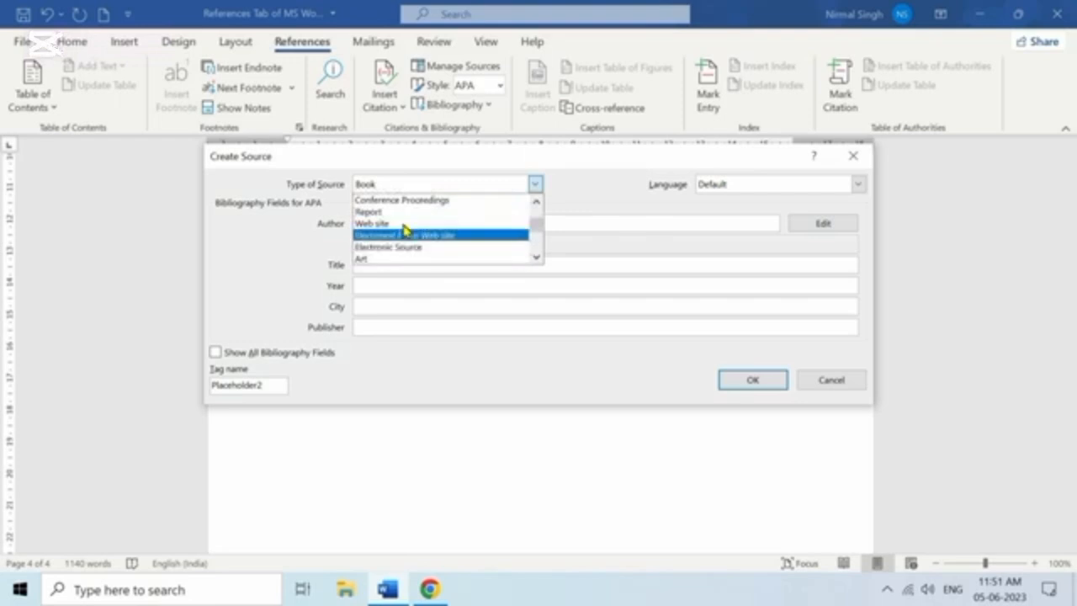
pyautogui.click(392, 222)
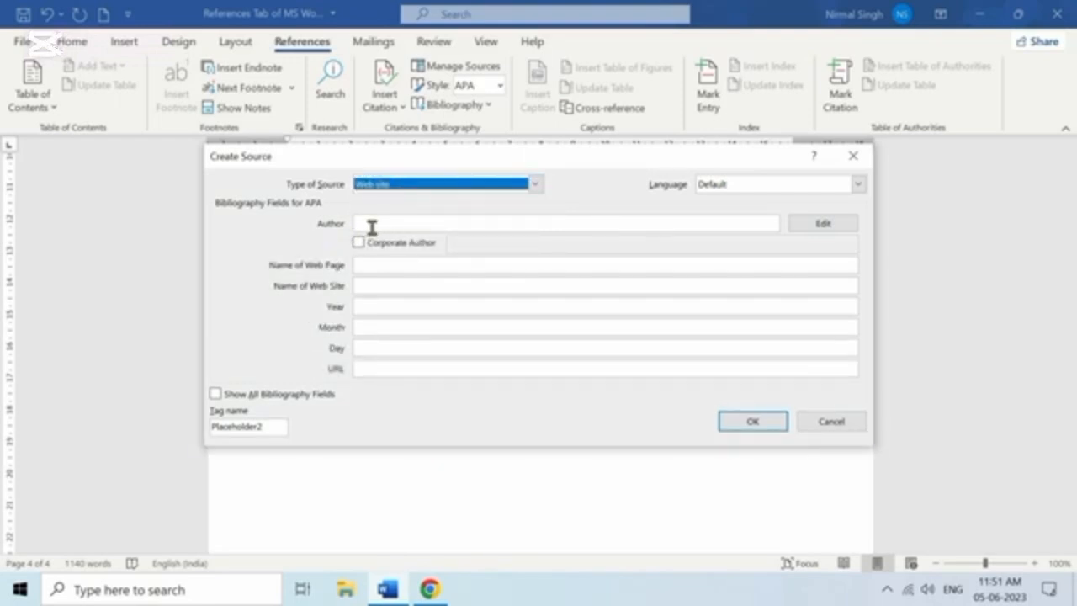
pyautogui.click(371, 225)
pyautogui.write('Nirmal Singh Kholiya')
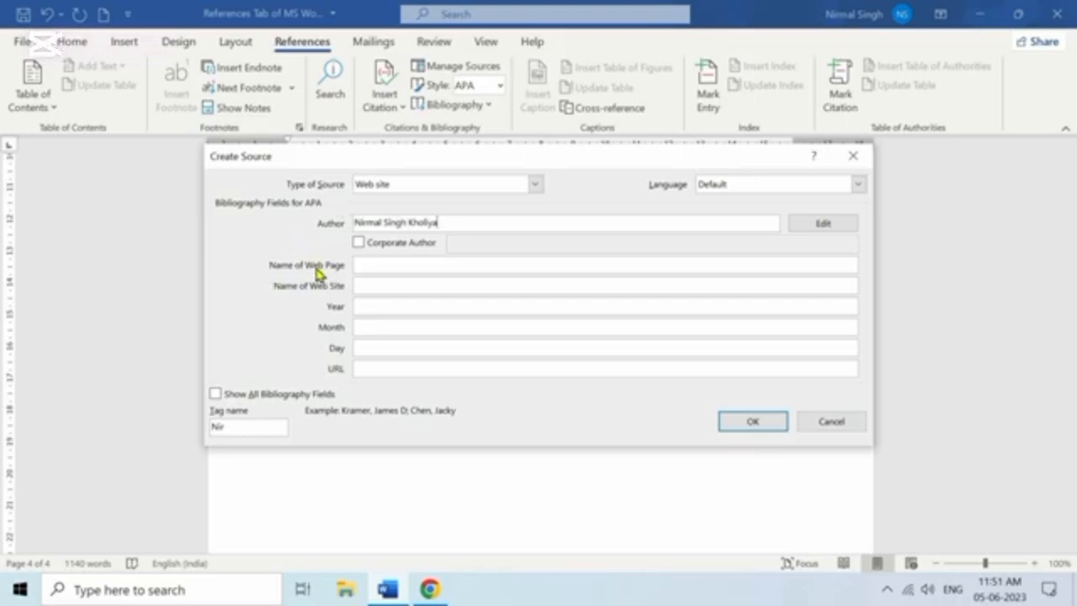
# Copy the heading "MS Word References Tab in Hindi?" from the article in Chrome and paste it as the source's web page name
pyautogui.click(428, 587)
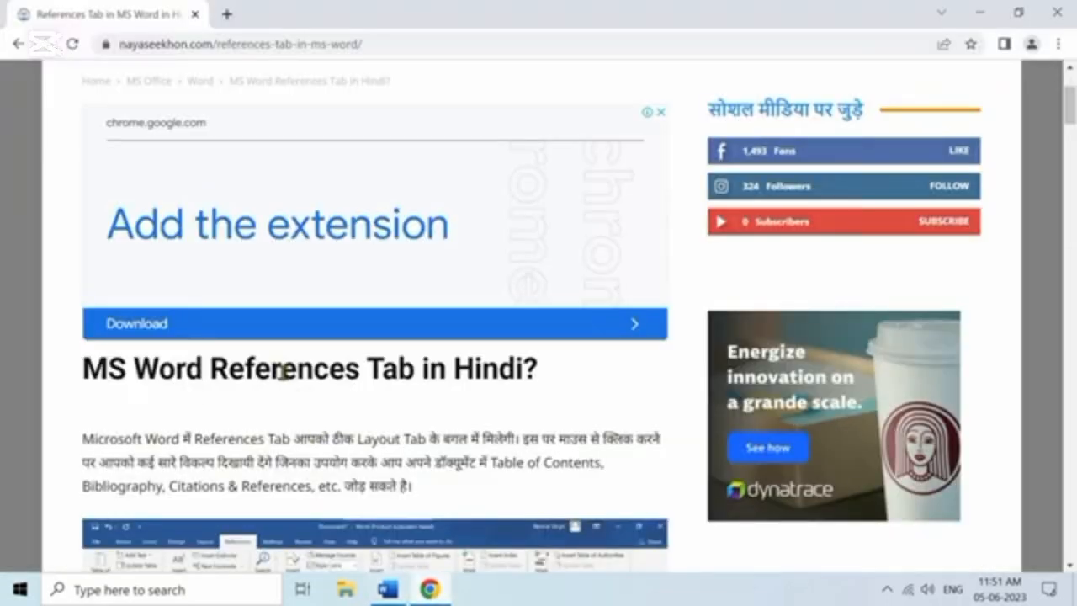
pyautogui.rightClick(281, 376)
pyautogui.click(387, 383)
pyautogui.hotkey('alt', 'Tab')
pyautogui.click(414, 268)
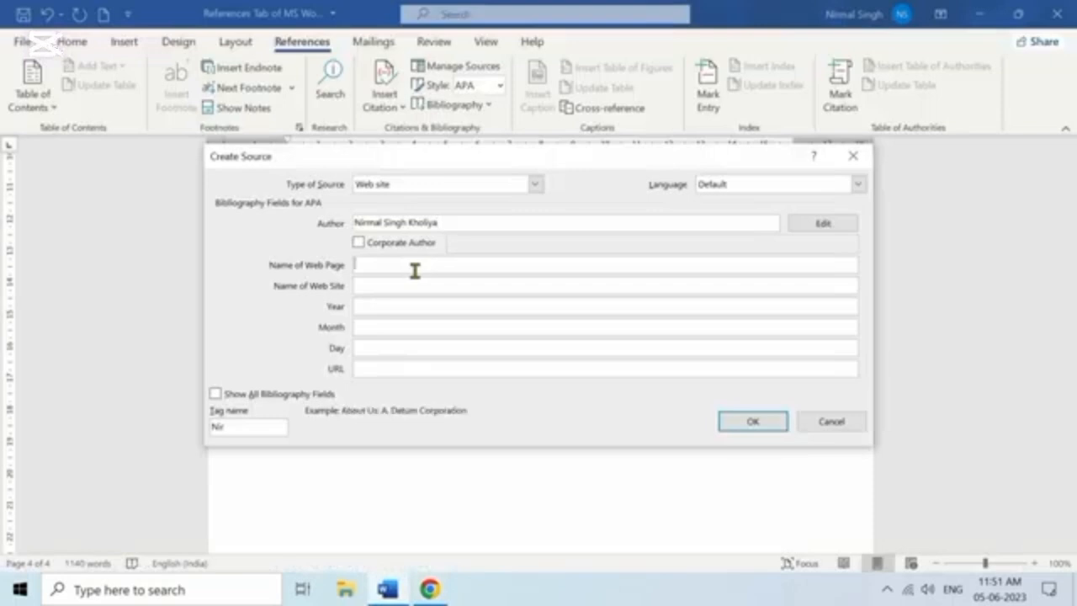
pyautogui.hotkey('ctrl', 'v')
# Fill in the source's web site name as NayaSeekhon, year 2023, month Jun and day Monday
pyautogui.click(378, 284)
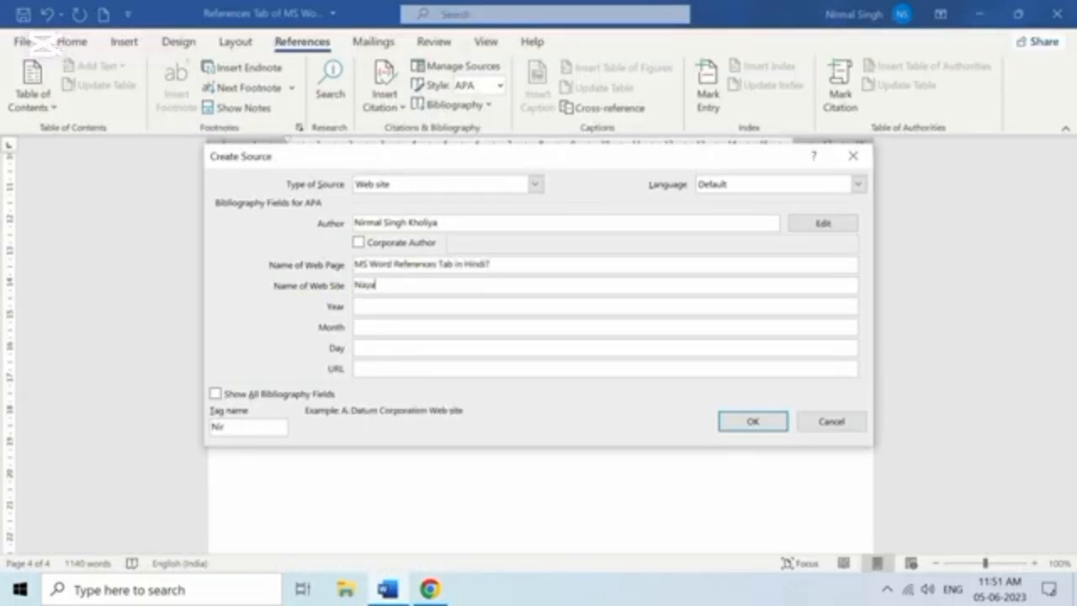
pyautogui.click(355, 305)
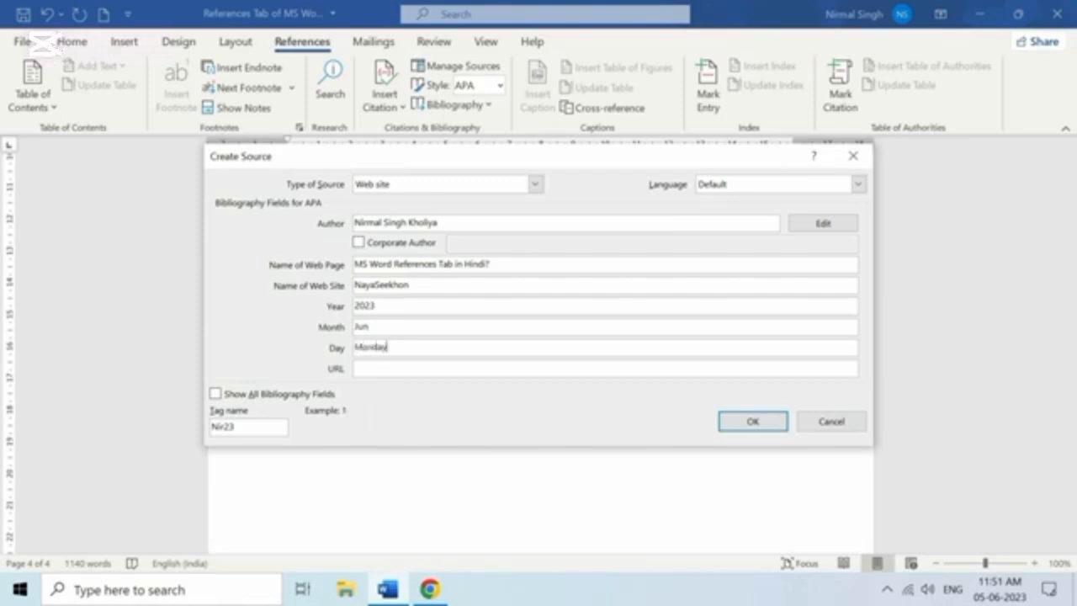
# Copy the article's web address from Chrome and paste it as the source's URL
pyautogui.click(356, 367)
pyautogui.hotkey('alt', 'Tab')
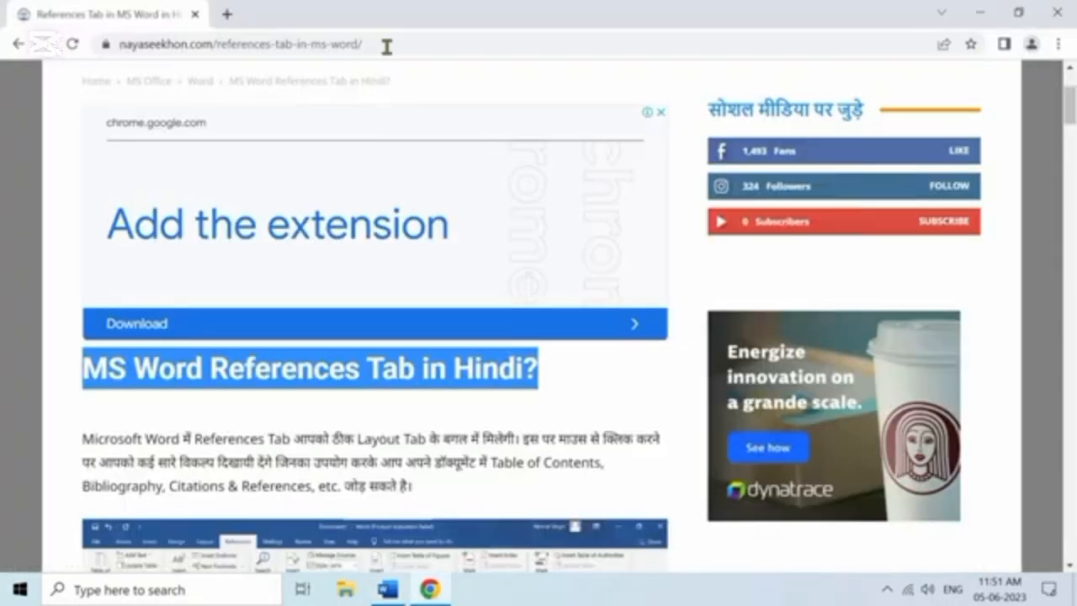
pyautogui.click(386, 48)
pyautogui.hotkey('alt', 'Tab')
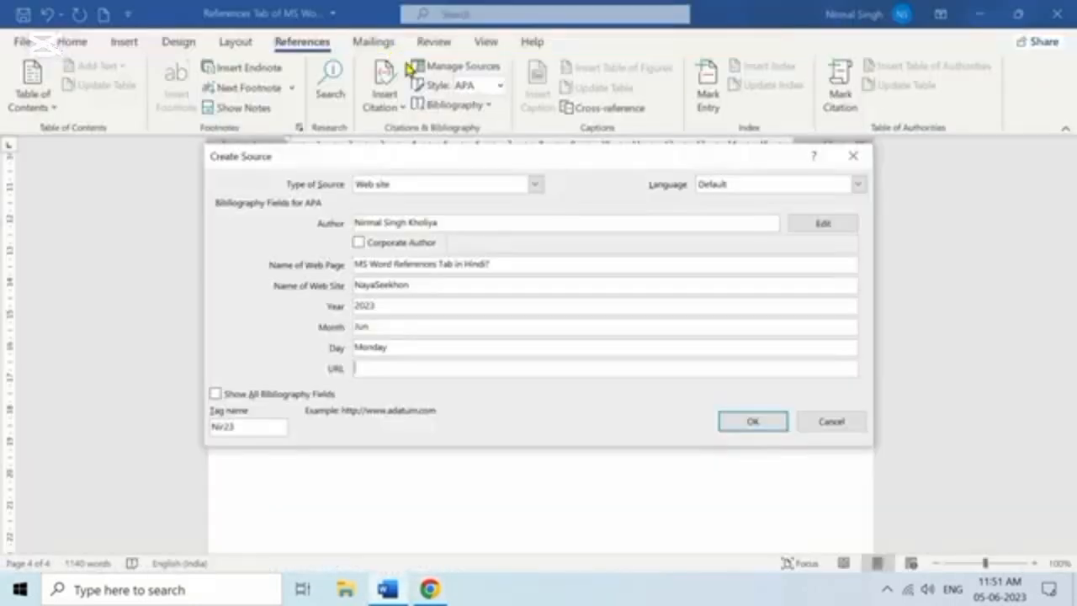
pyautogui.hotkey('ctrl', 'v')
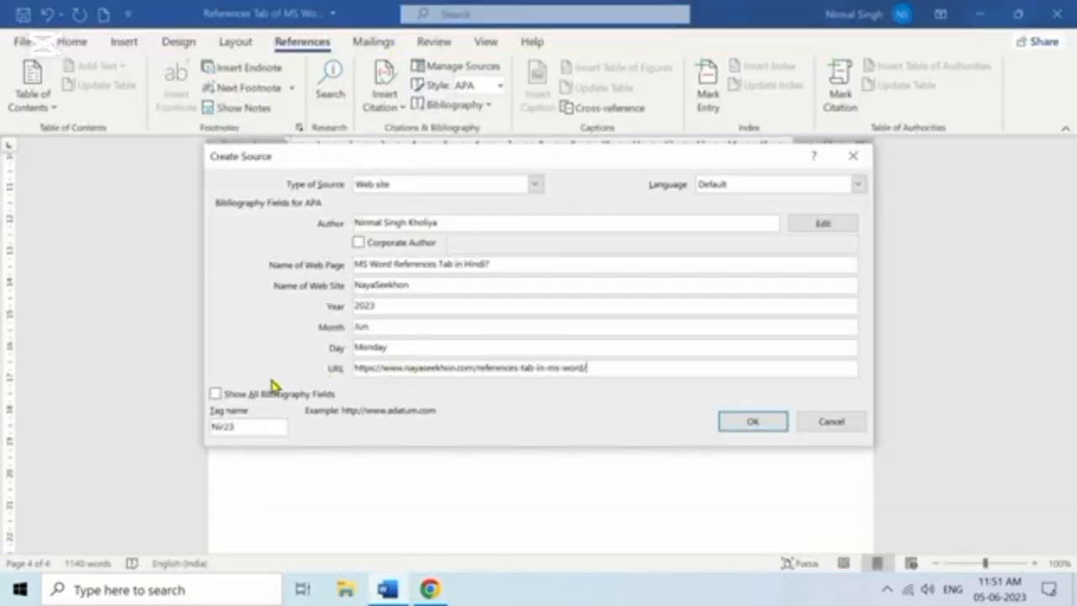
# Show all bibliography fields briefly, hide them again, and save the source so its citation is inserted below the endnote
pyautogui.click(216, 394)
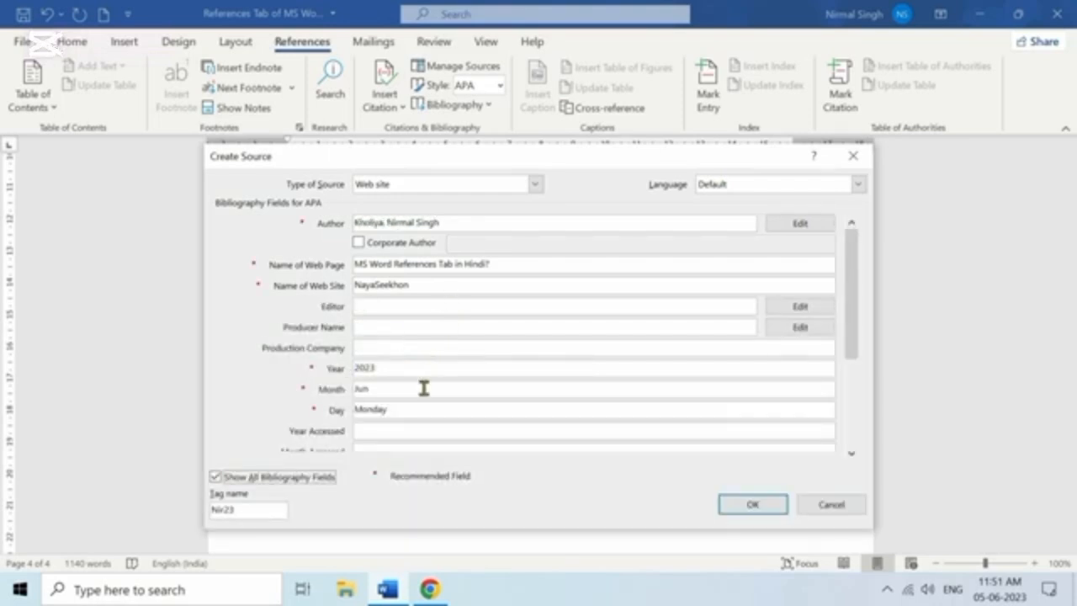
pyautogui.click(217, 477)
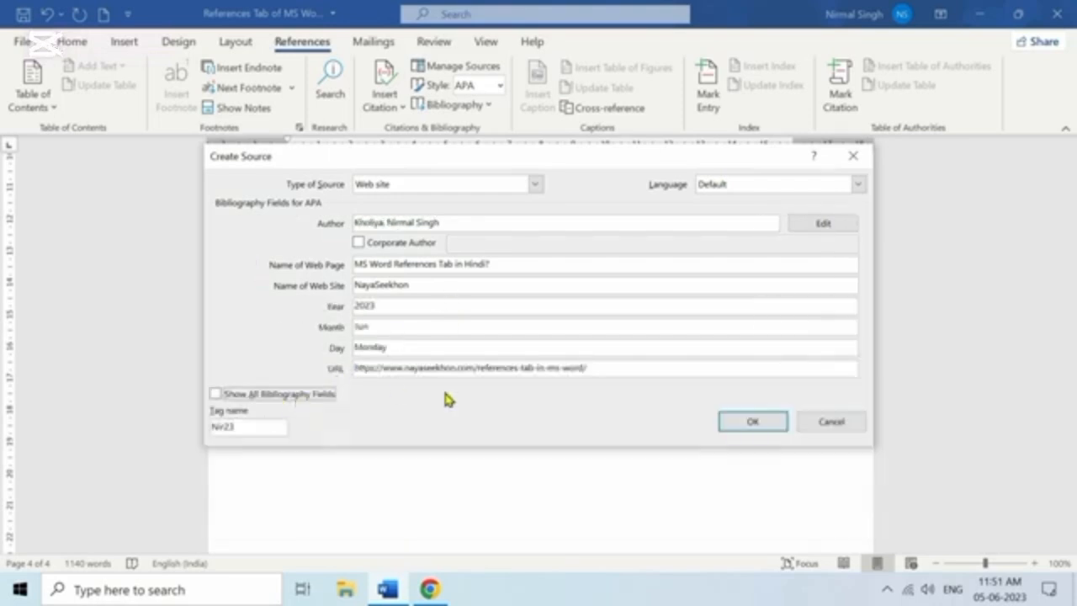
pyautogui.click(747, 425)
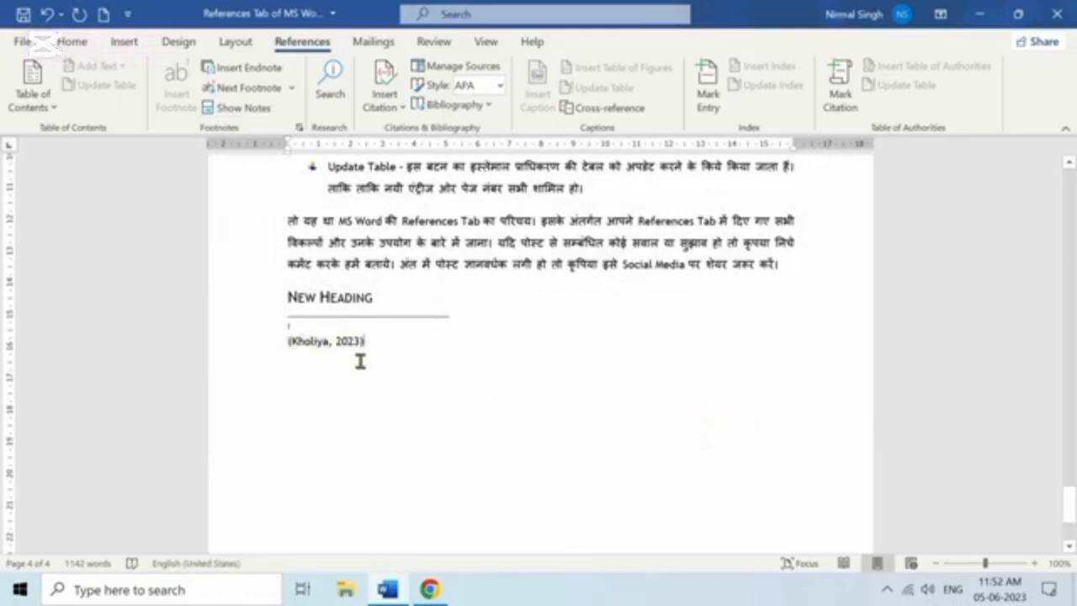
# View the master and current lists in the Source Manager, then look over the available citation styles without changing APA
pyautogui.click(461, 68)
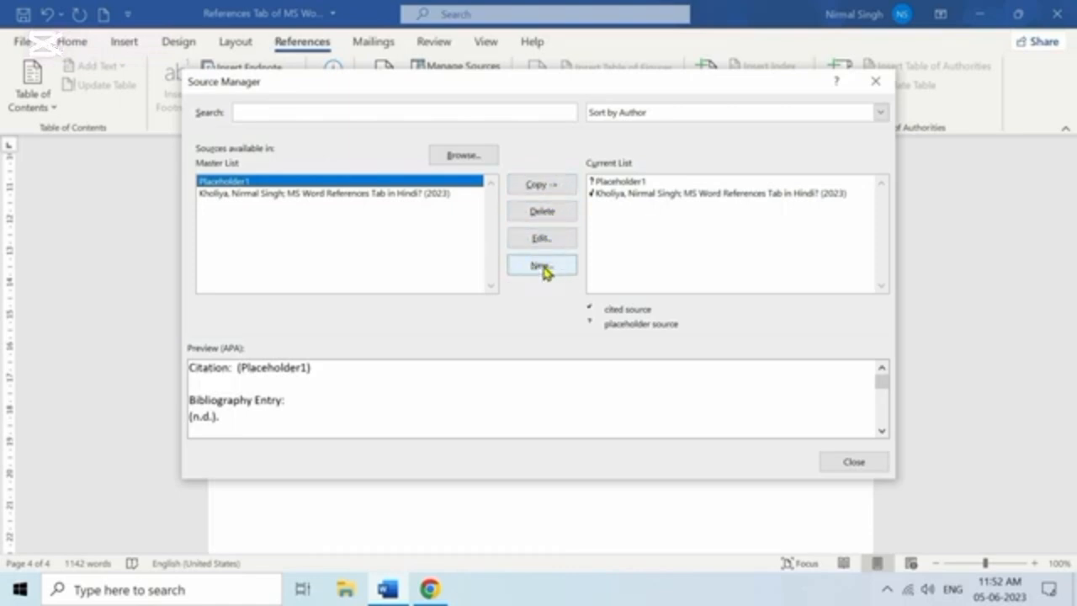
pyautogui.click(856, 464)
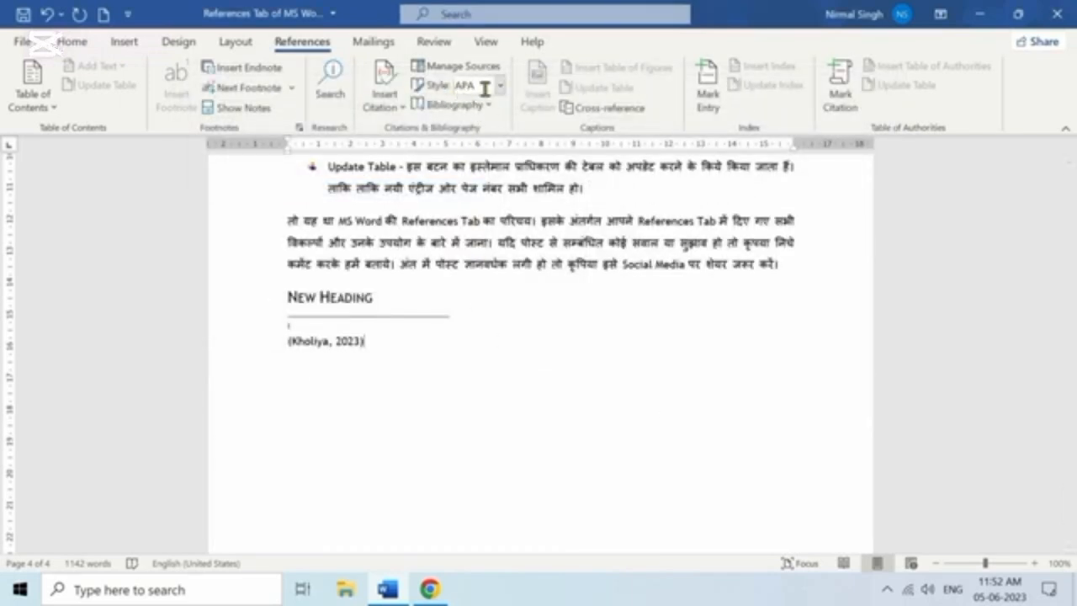
pyautogui.click(500, 85)
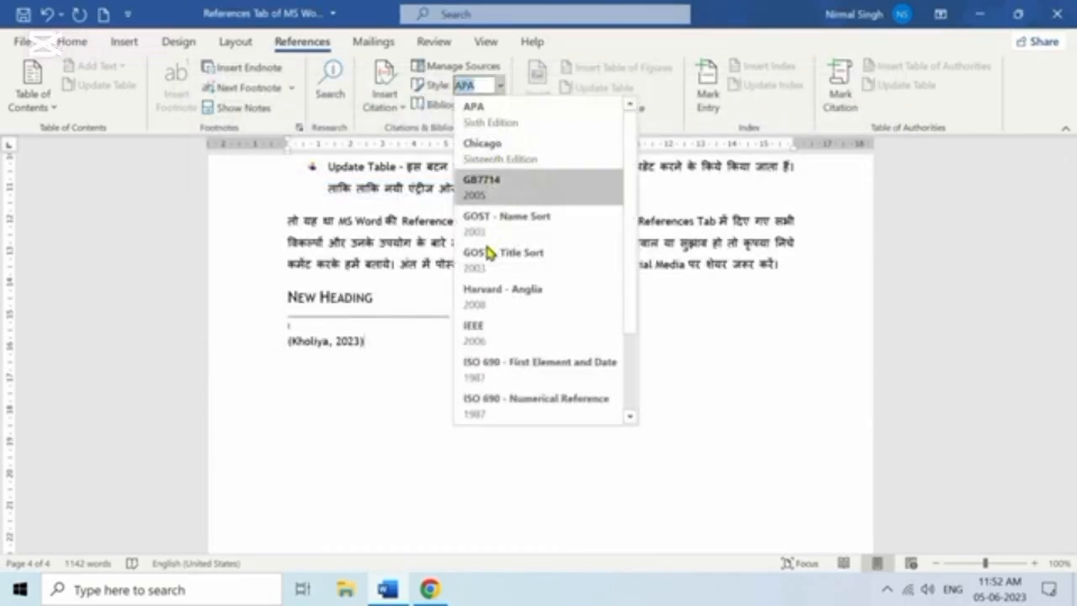
pyautogui.click(446, 122)
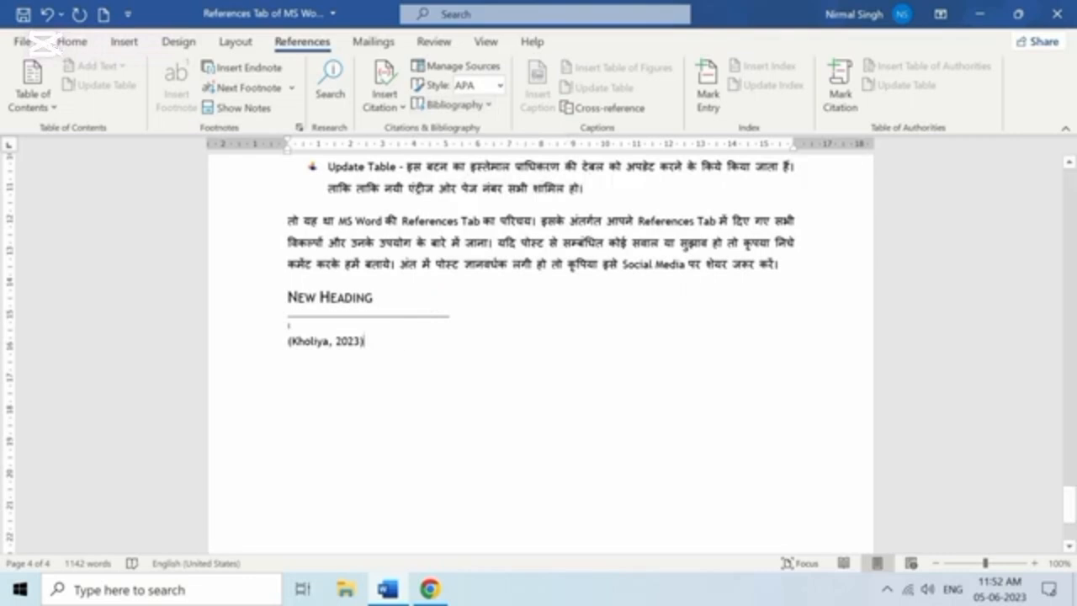
# Insert a bibliography on a new line below the citation on the last page
pyautogui.press('Return')
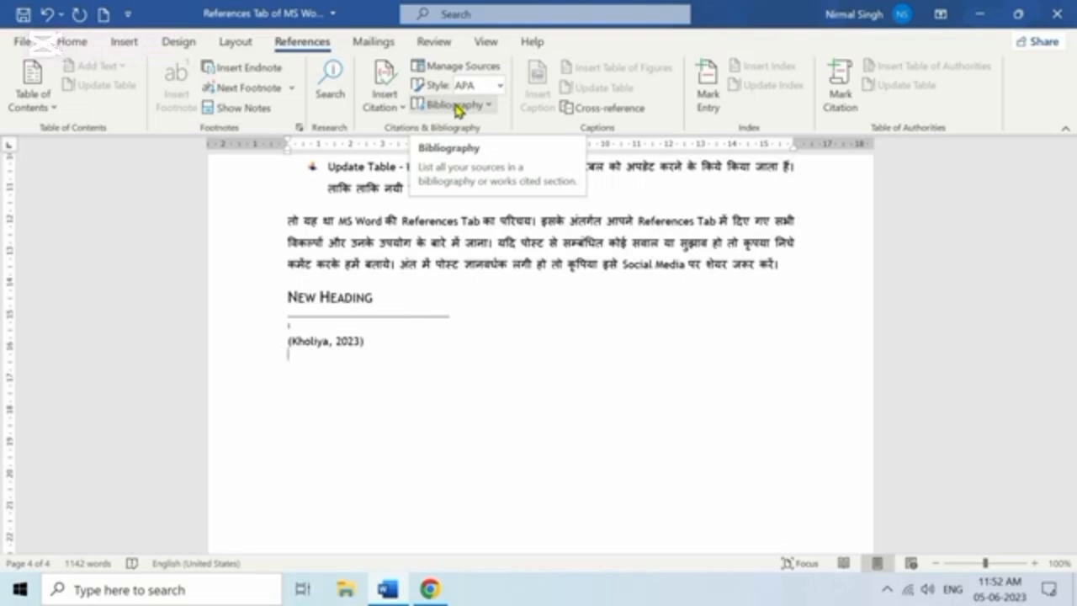
pyautogui.click(458, 105)
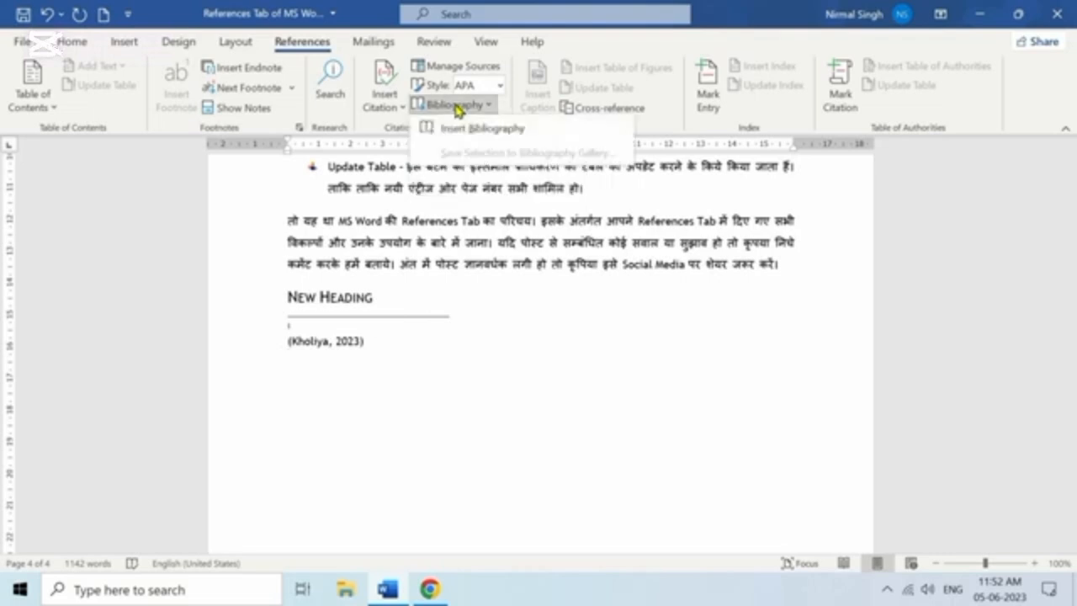
pyautogui.click(449, 128)
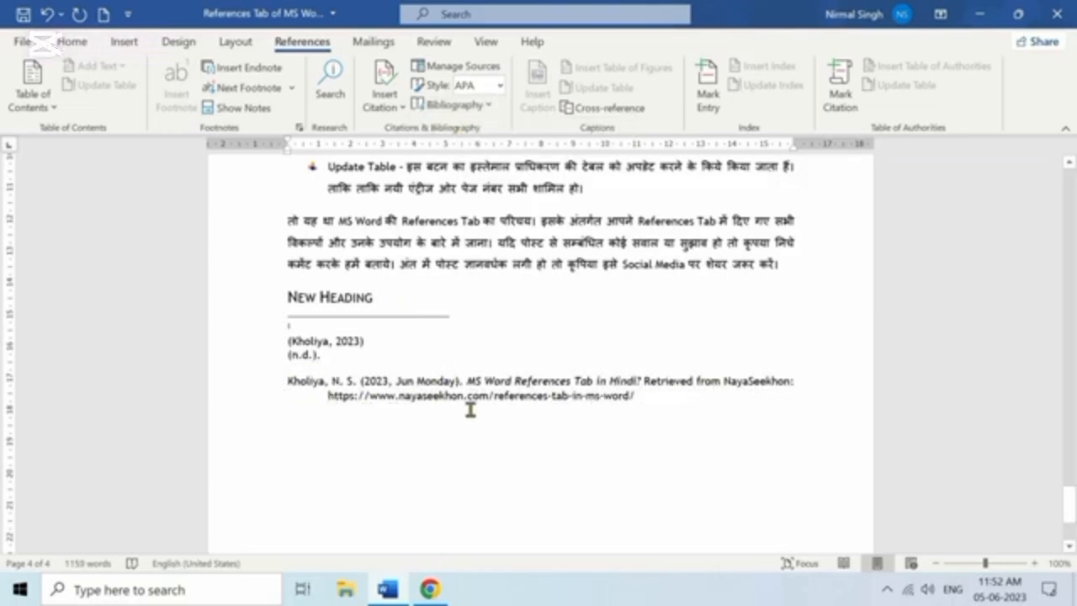
# Select the web site entry in the bibliography and change the citation style to GOST - Name Sort
pyautogui.click(646, 397)
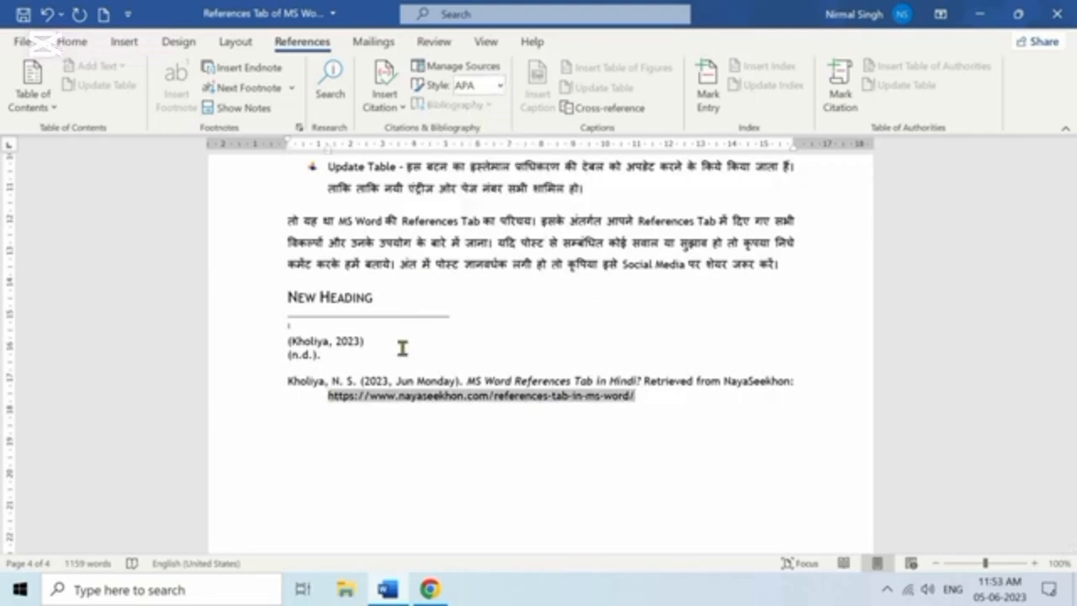
pyautogui.click(397, 383)
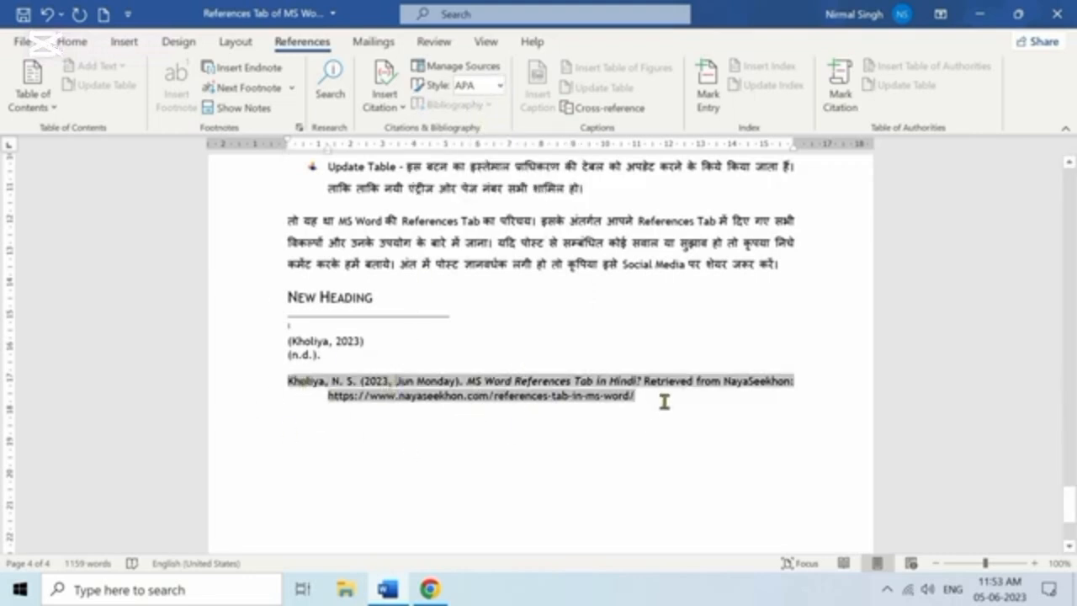
pyautogui.click(500, 85)
pyautogui.click(505, 221)
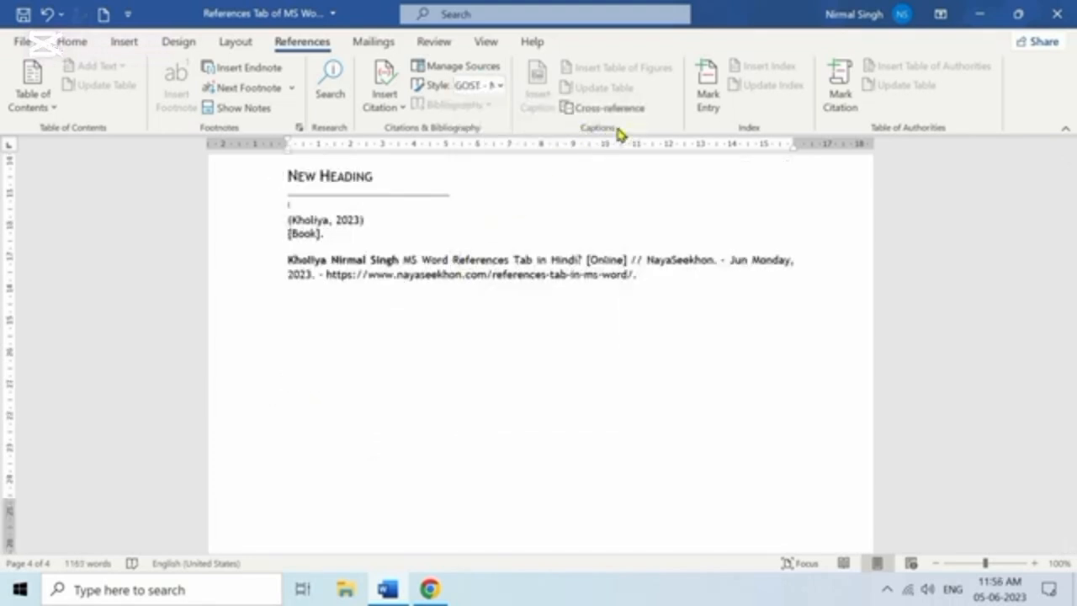
# Start a caption for the References ribbon picture on page 1, reading "FIGURE 1 MS WORD REFERENCES TAB"
pyautogui.scroll(3, 589, 262)
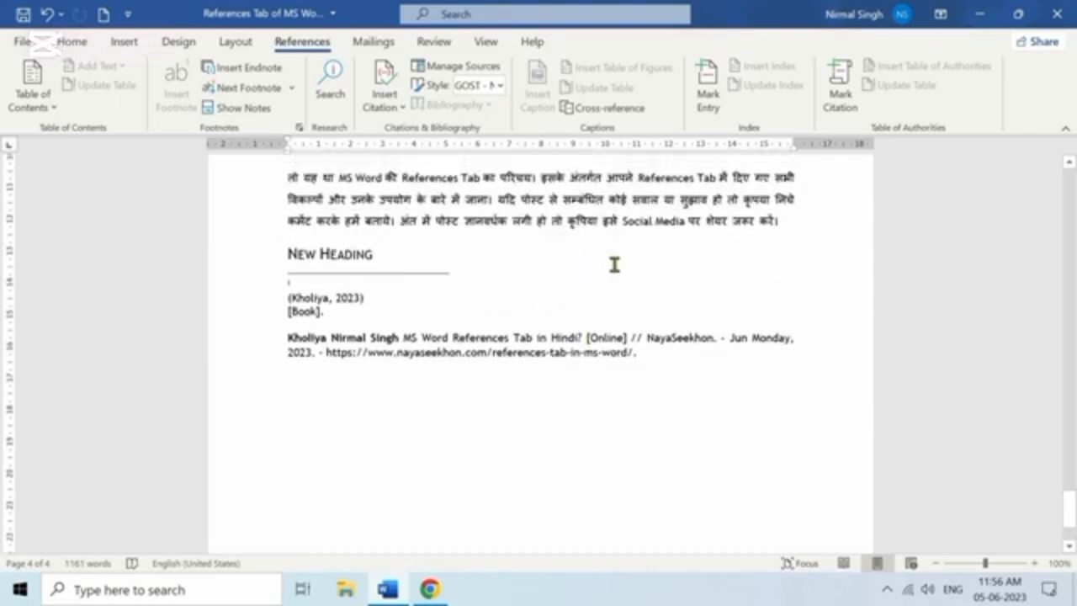
pyautogui.click(1026, 257)
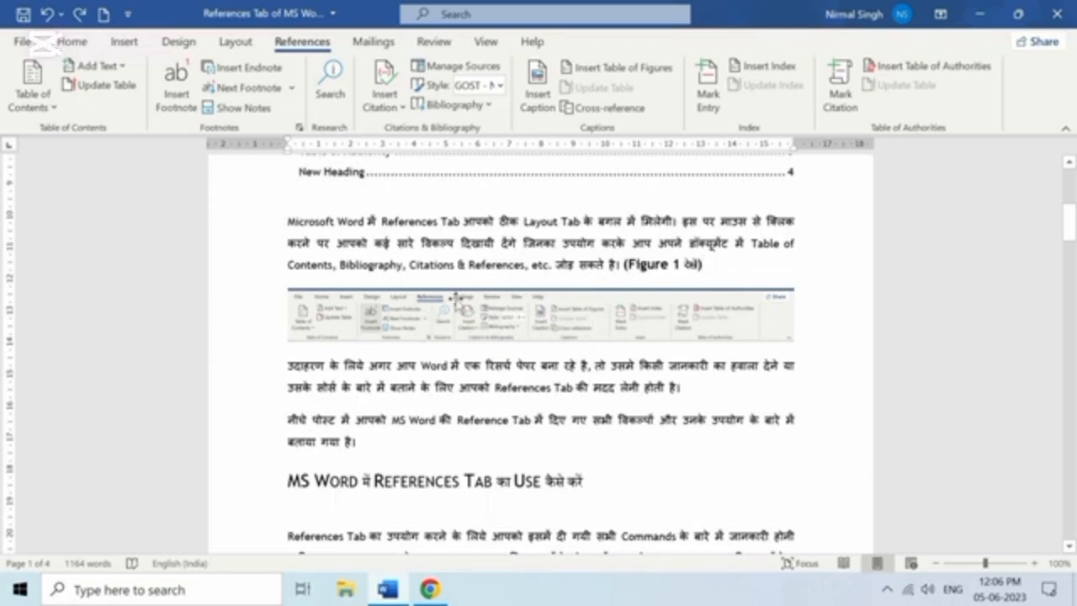
pyautogui.click(625, 322)
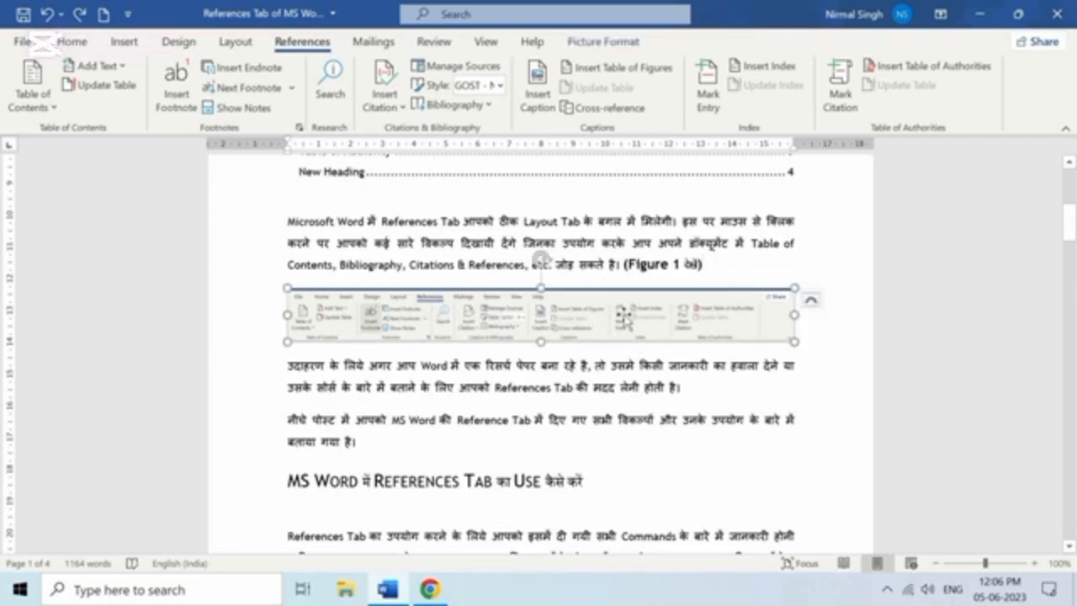
pyautogui.click(541, 99)
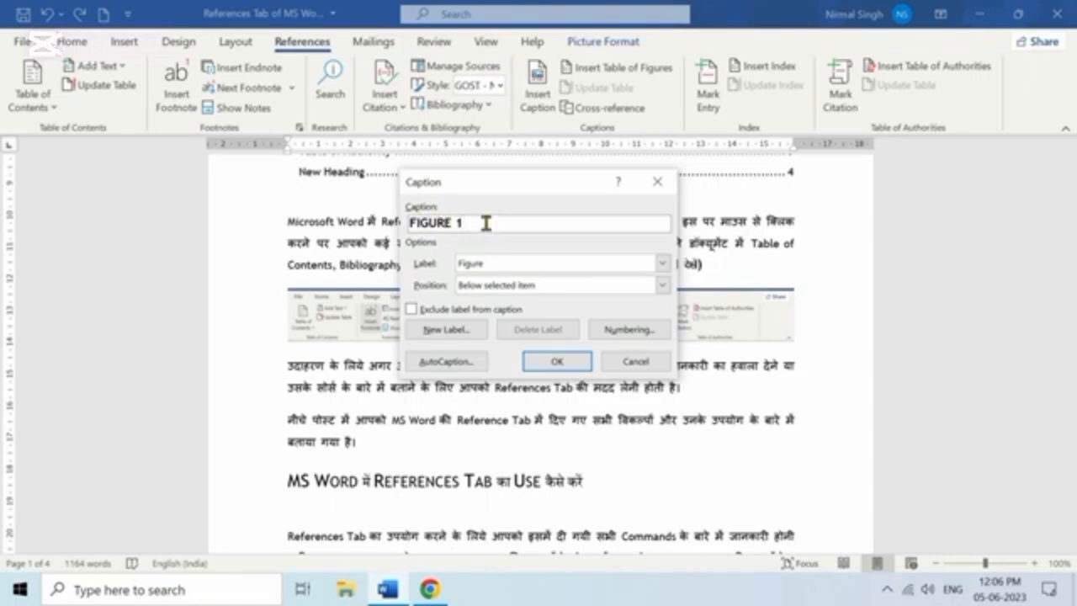
pyautogui.write('MS WORD REFERENCES TAB')
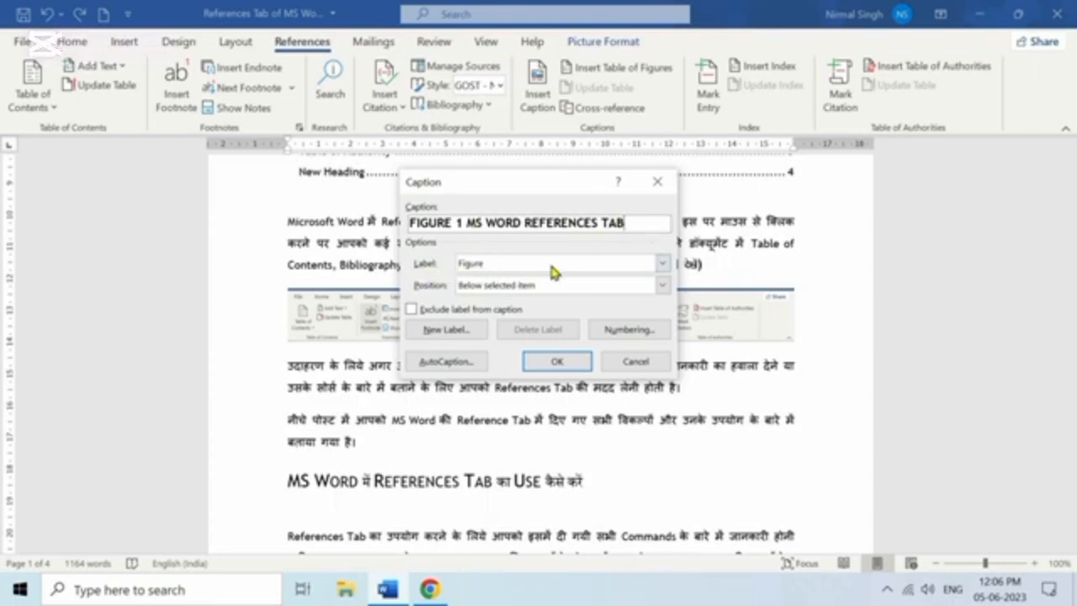
# Insert the caption with the Figure label, positioned below the selected item, and check its text under the picture
pyautogui.click(664, 264)
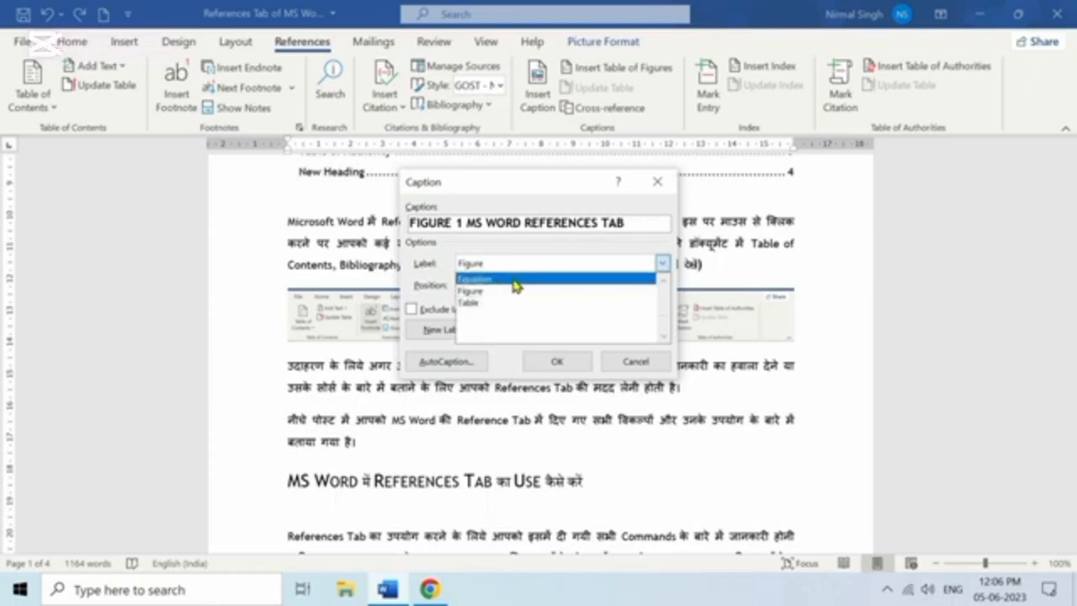
pyautogui.click(661, 268)
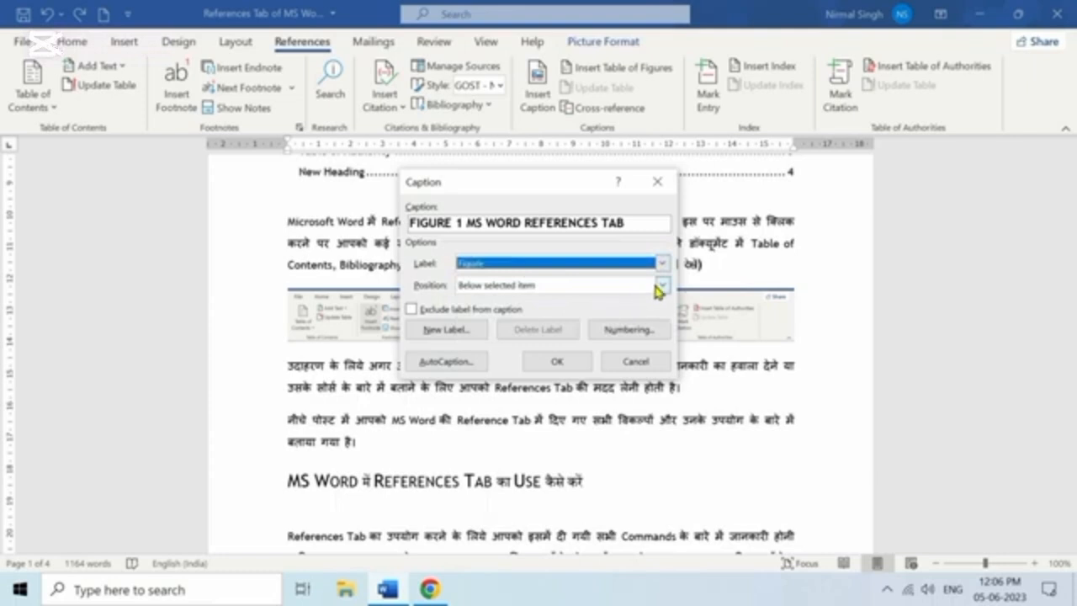
pyautogui.click(662, 286)
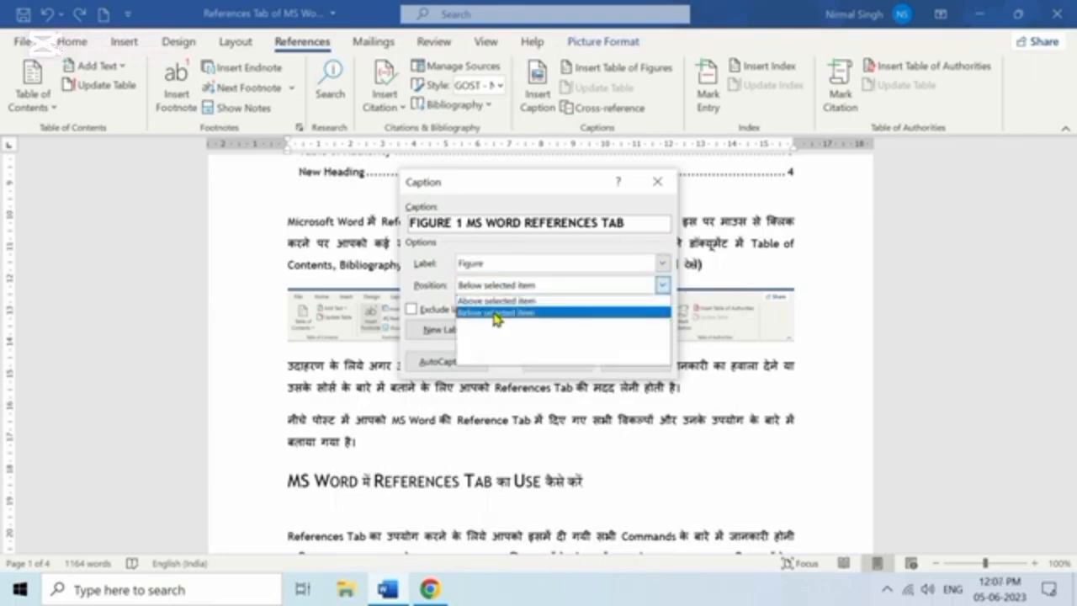
pyautogui.click(495, 313)
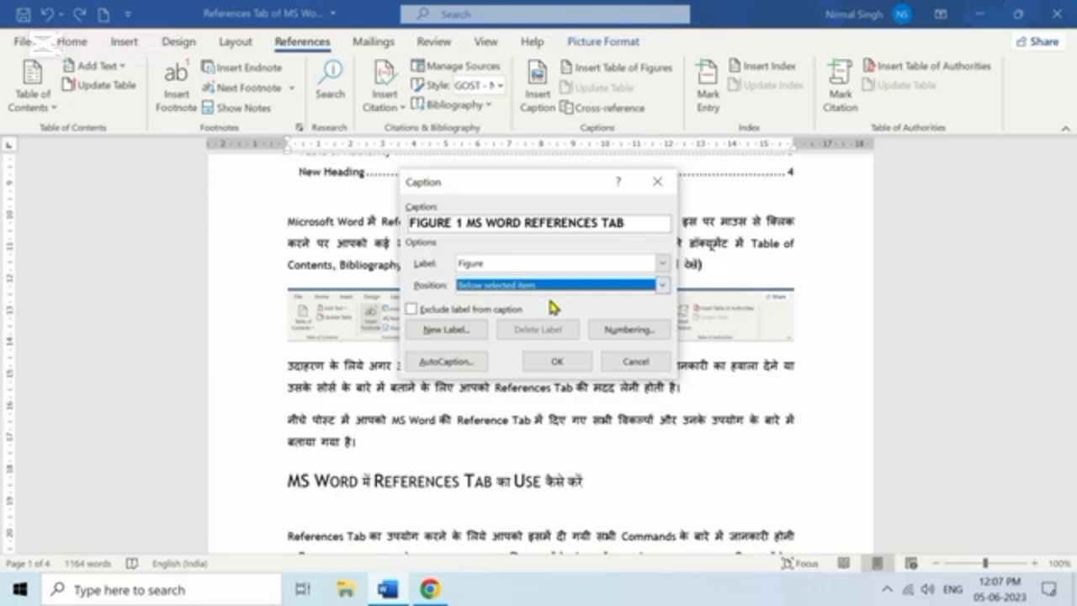
pyautogui.click(556, 361)
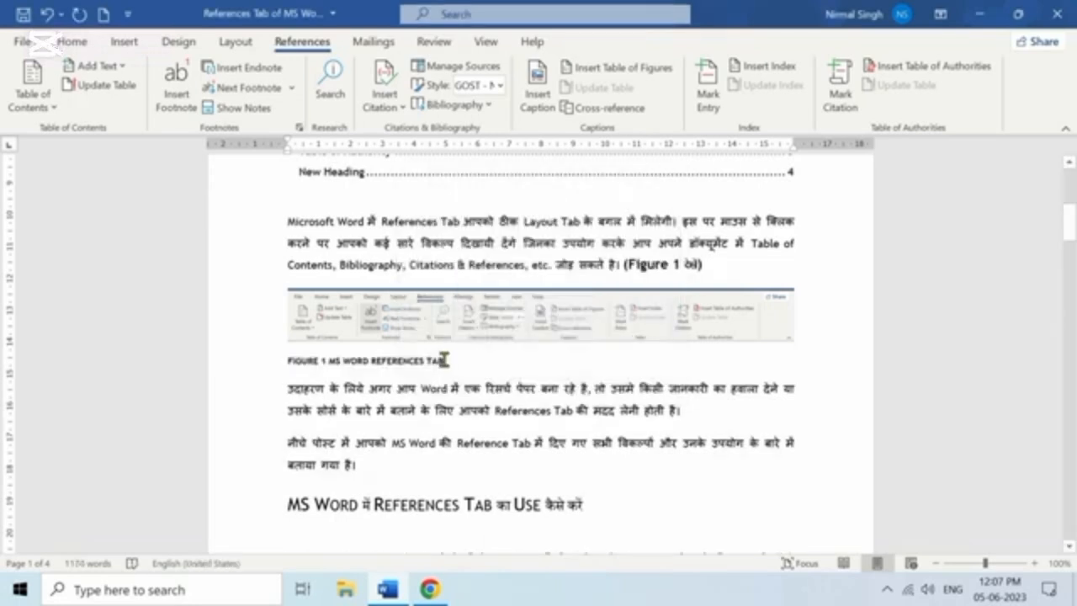
pyautogui.moveTo(444, 361); pyautogui.dragTo(288, 360)
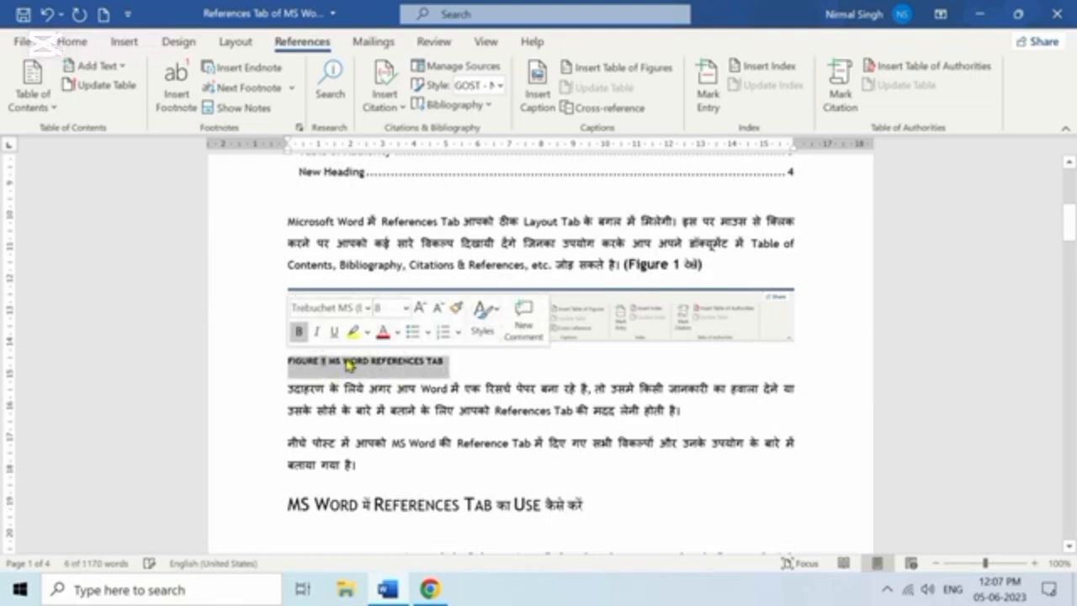
pyautogui.click(469, 388)
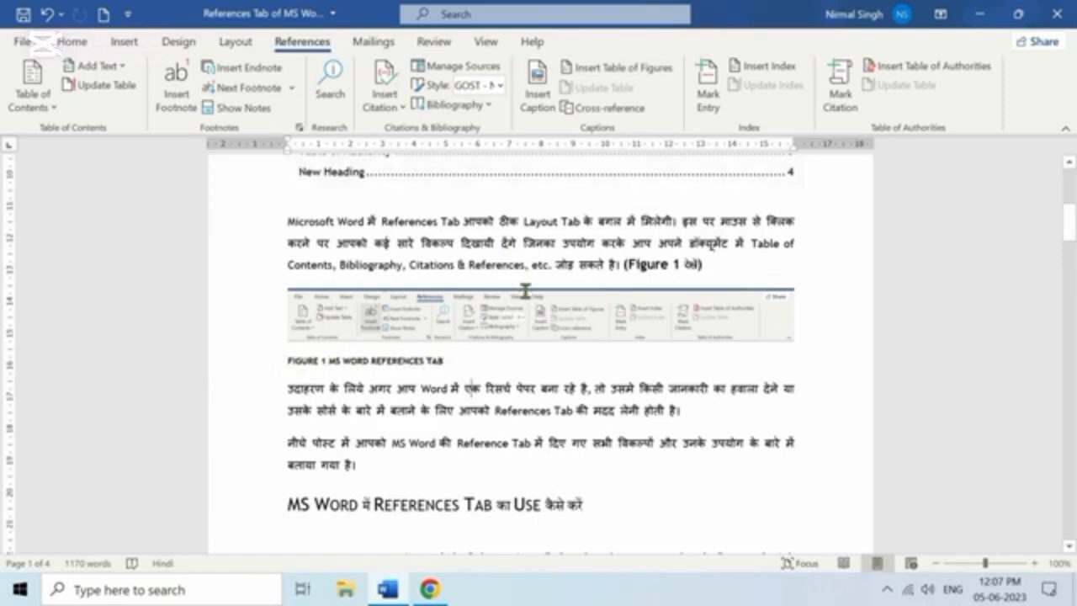
# Insert a table of figures with the Figure caption label on a new line below the last paragraph of page 1
pyautogui.scroll(-8, 525, 290)
pyautogui.scroll(2, 715, 291)
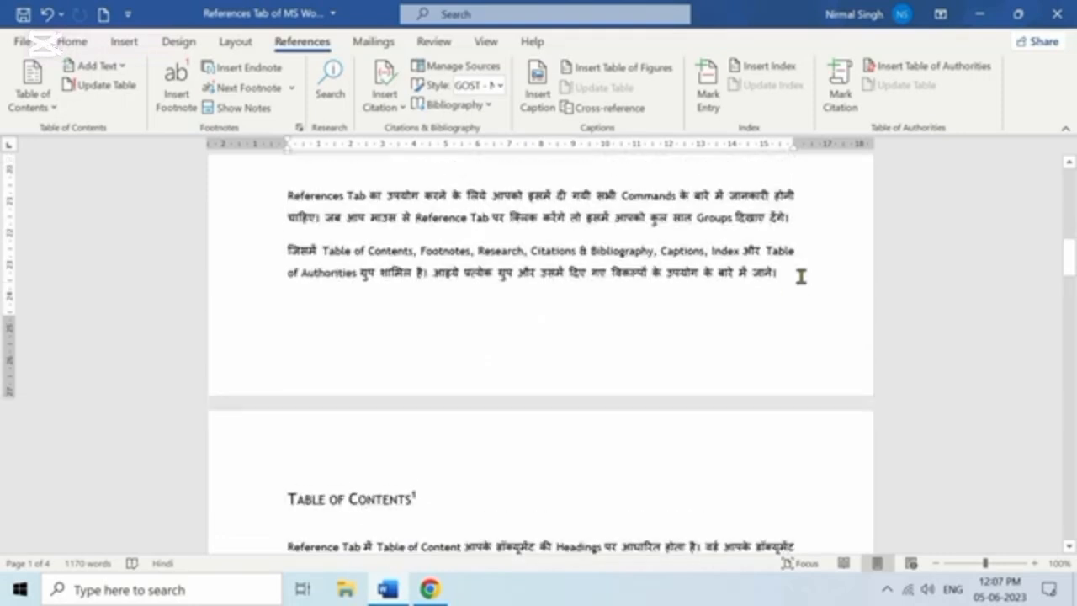
pyautogui.press('Return')
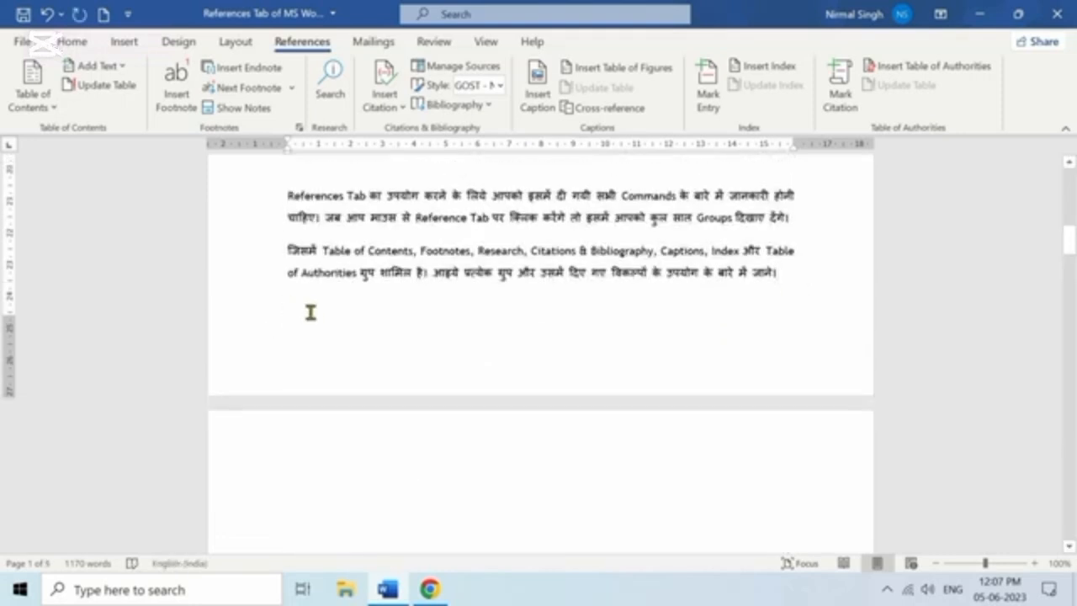
pyautogui.click(627, 69)
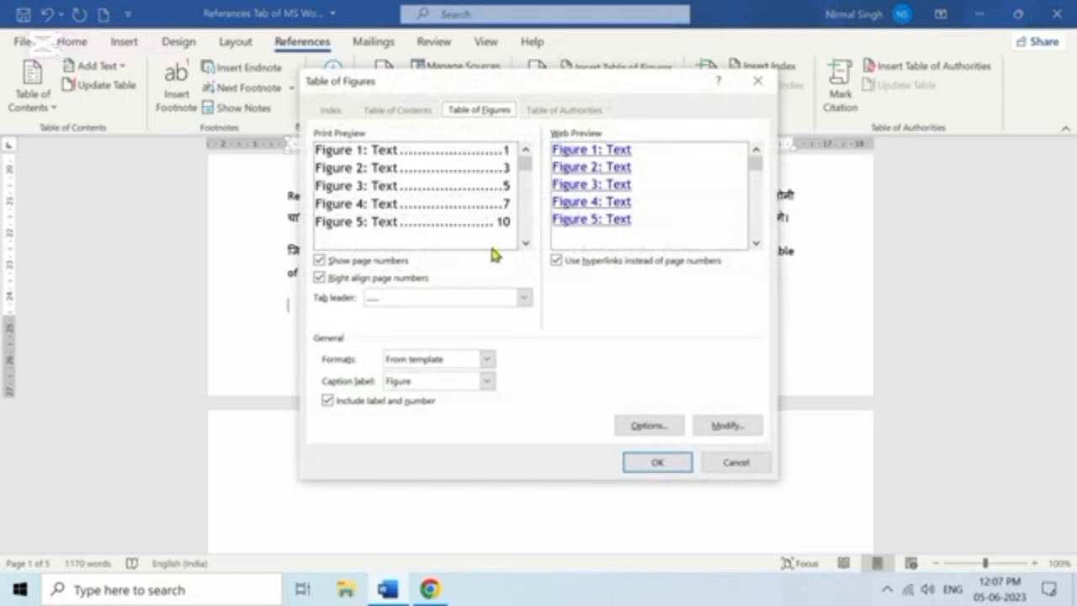
pyautogui.click(647, 464)
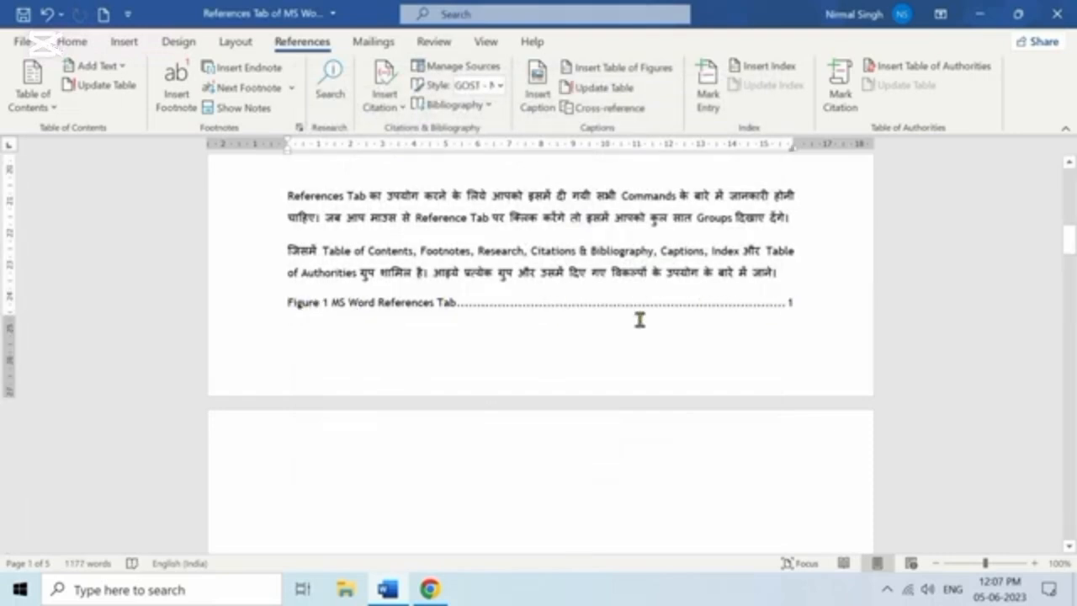
# Follow the link of the entry in the table of figures to its picture caption, and return to the table
pyautogui.doubleClick(792, 303)
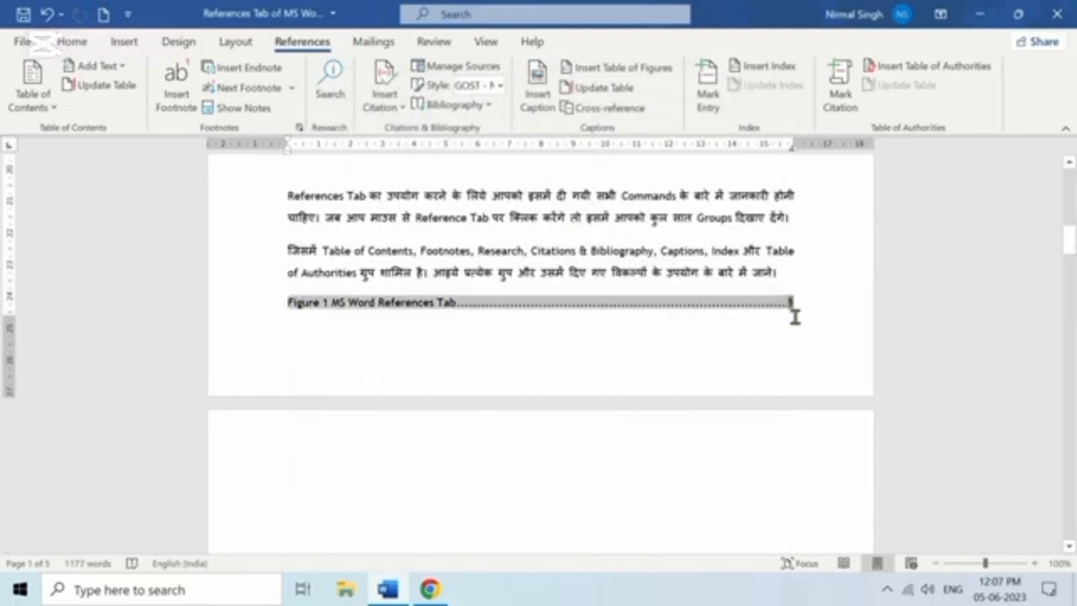
pyautogui.click(743, 309)
pyautogui.click(678, 310)
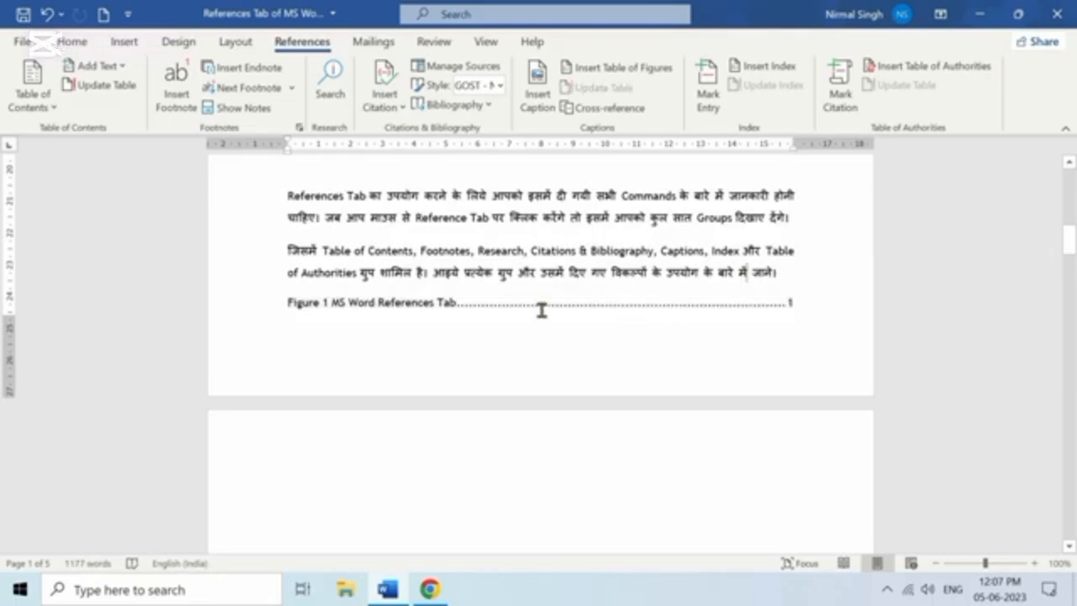
pyautogui.click(399, 303)
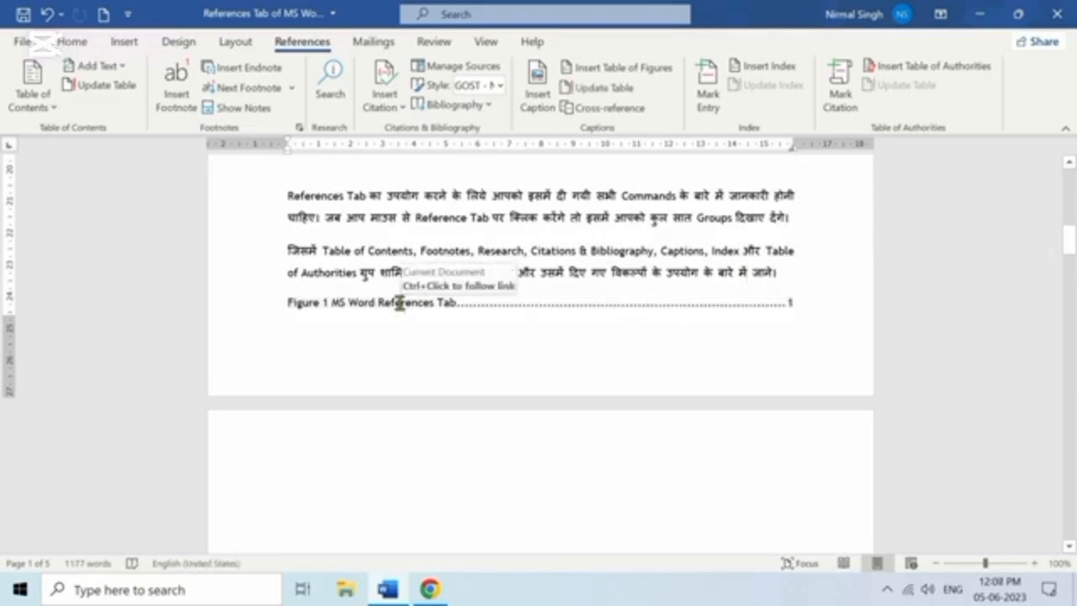
pyautogui.keyDown('ctrl'); pyautogui.click(400, 303); pyautogui.keyUp('ctrl')
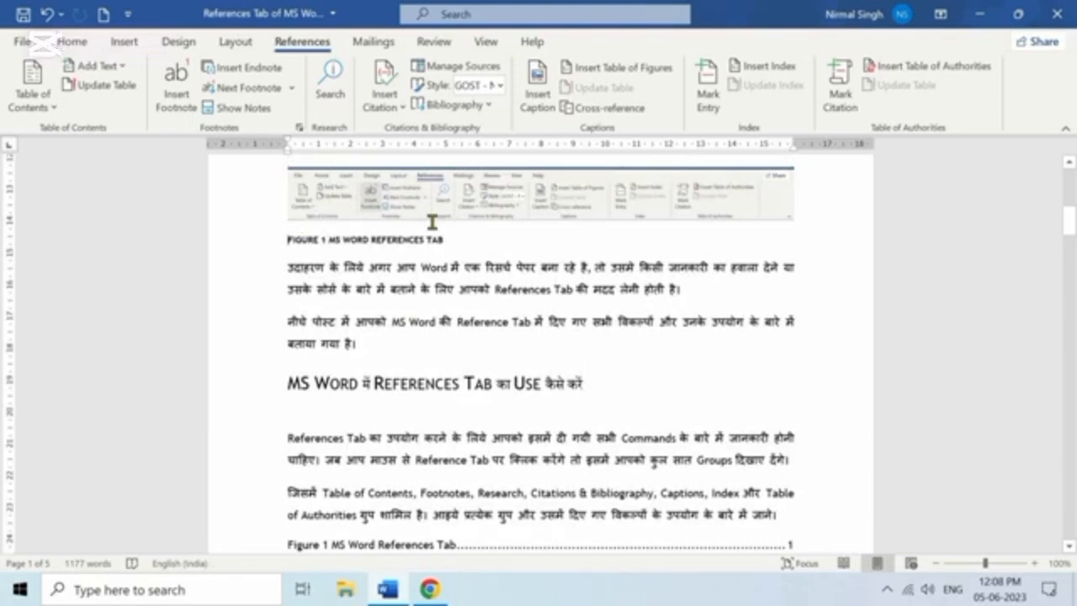
pyautogui.scroll(-3, 437, 295)
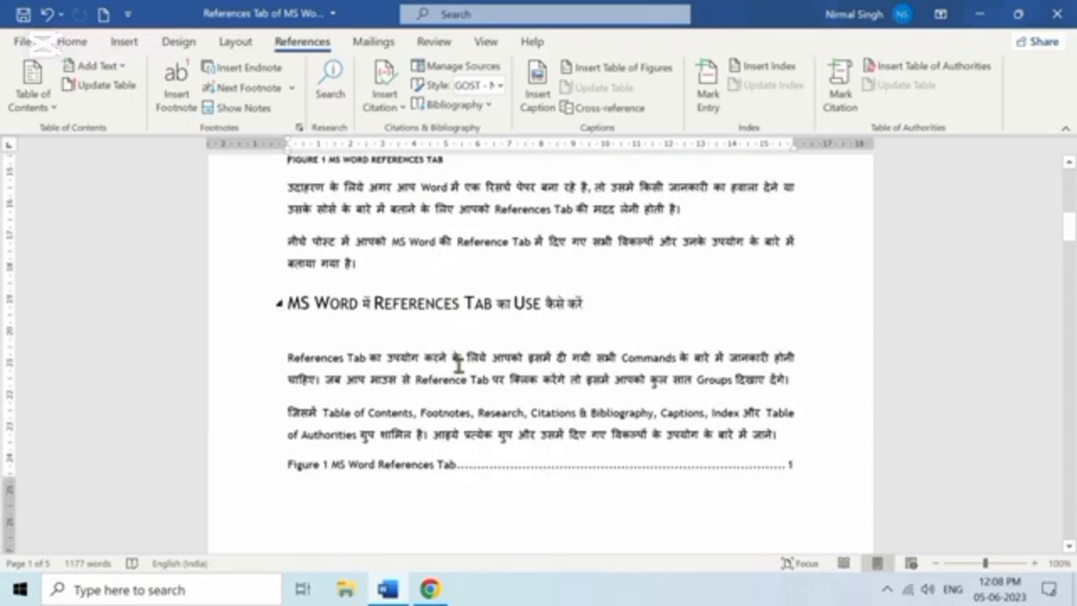
# Update the entire table of figures, including its entries and page numbers
pyautogui.click(444, 383)
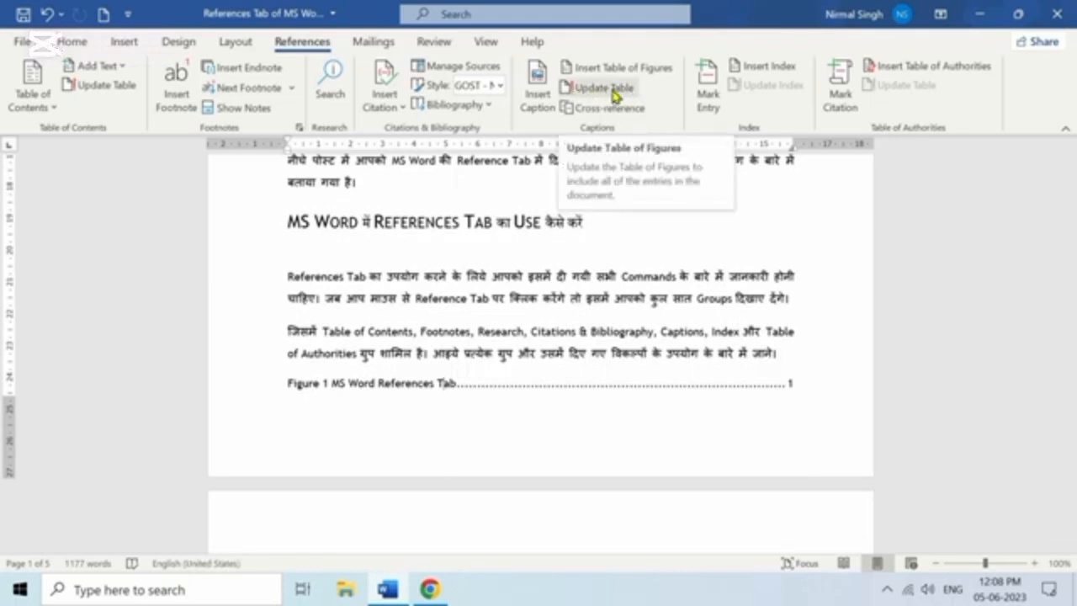
pyautogui.click(607, 92)
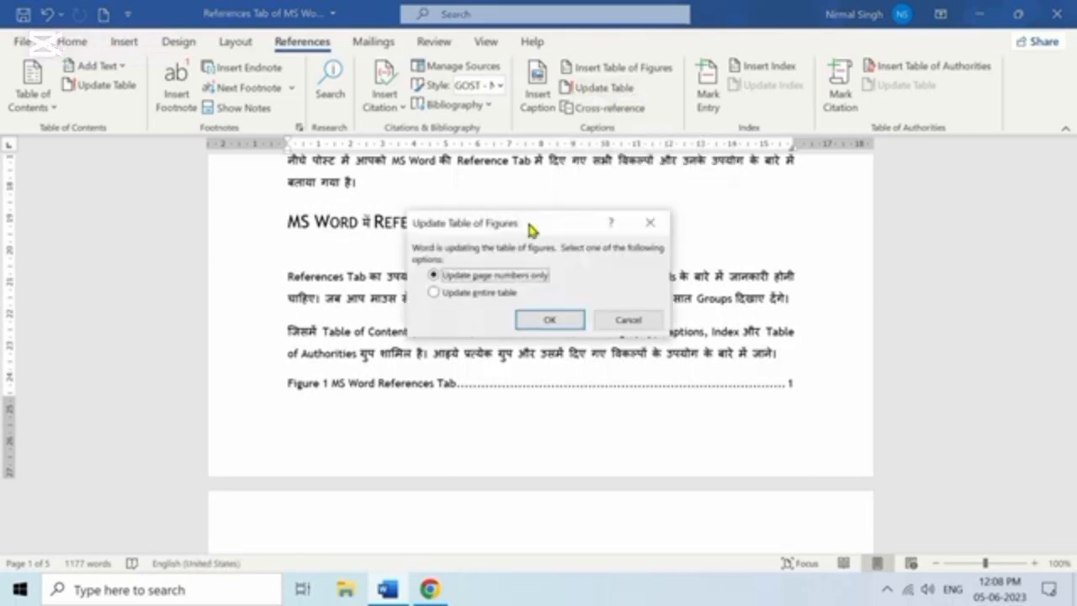
pyautogui.click(436, 294)
pyautogui.click(548, 323)
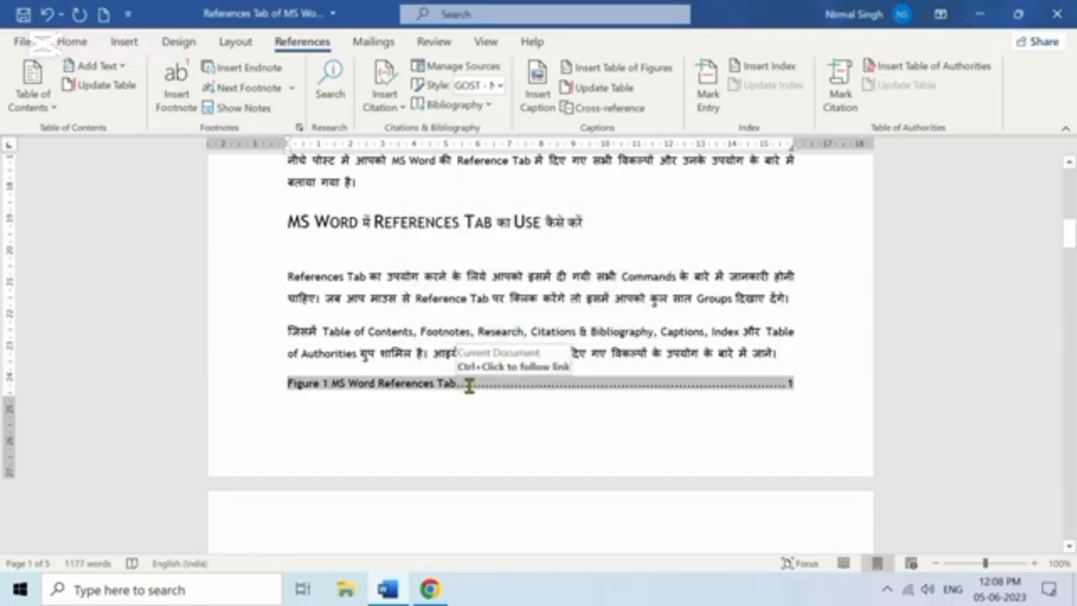
pyautogui.click(788, 298)
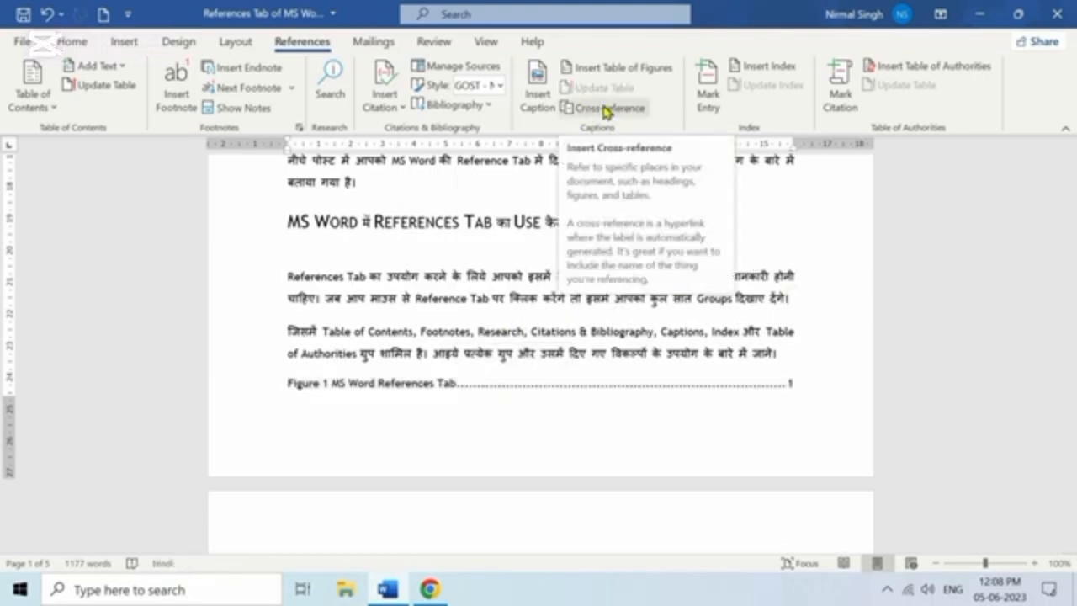
# Start a cross-reference at the end of the first paragraph below the picture caption and review the reference types, keeping Figure
pyautogui.scroll(3, 458, 298)
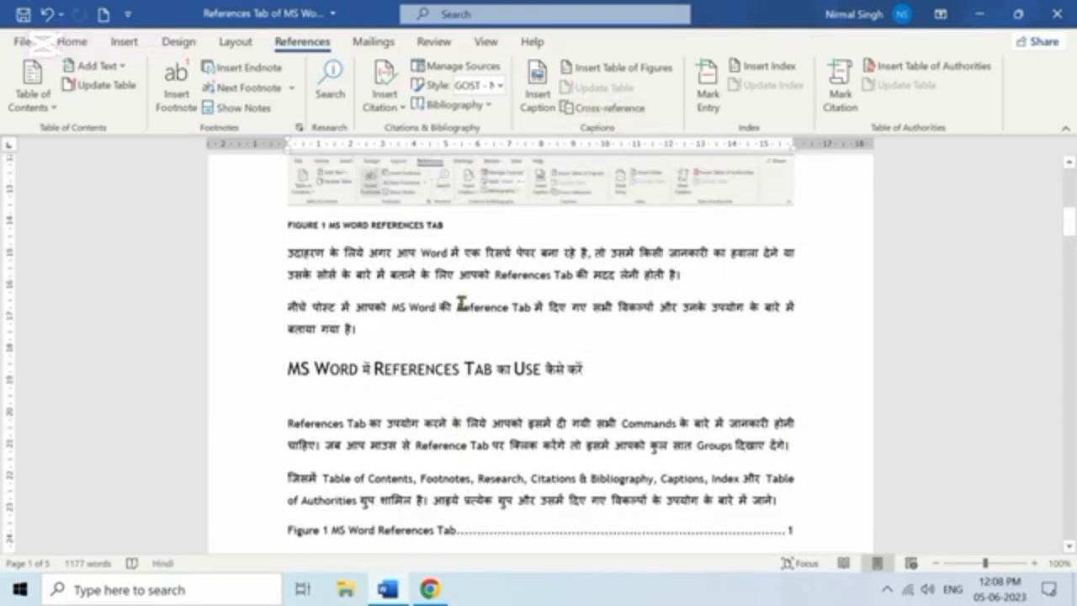
pyautogui.click(695, 290)
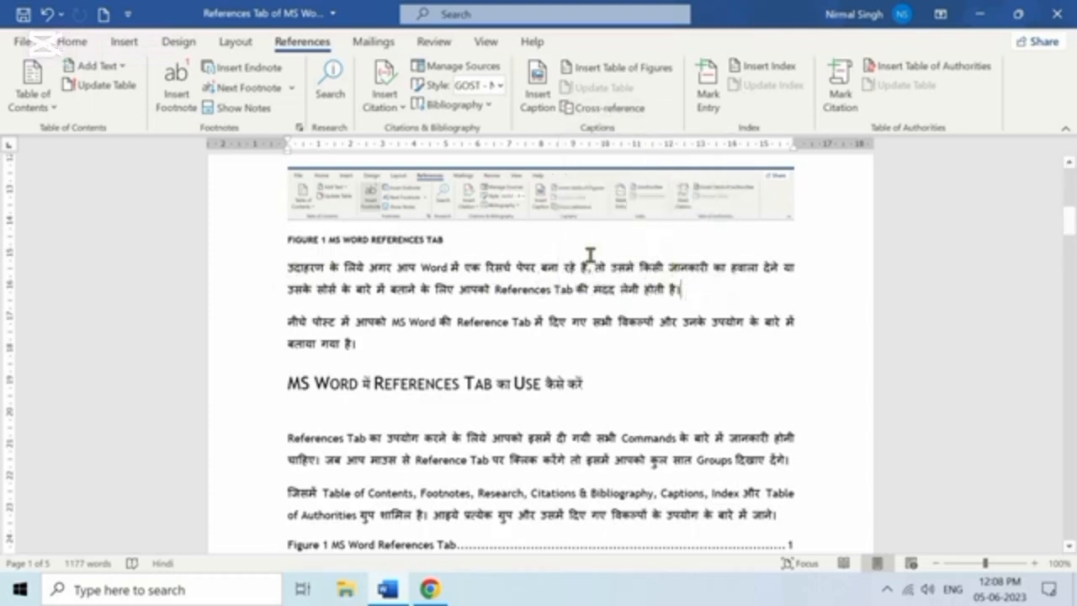
pyautogui.click(690, 293)
pyautogui.click(611, 111)
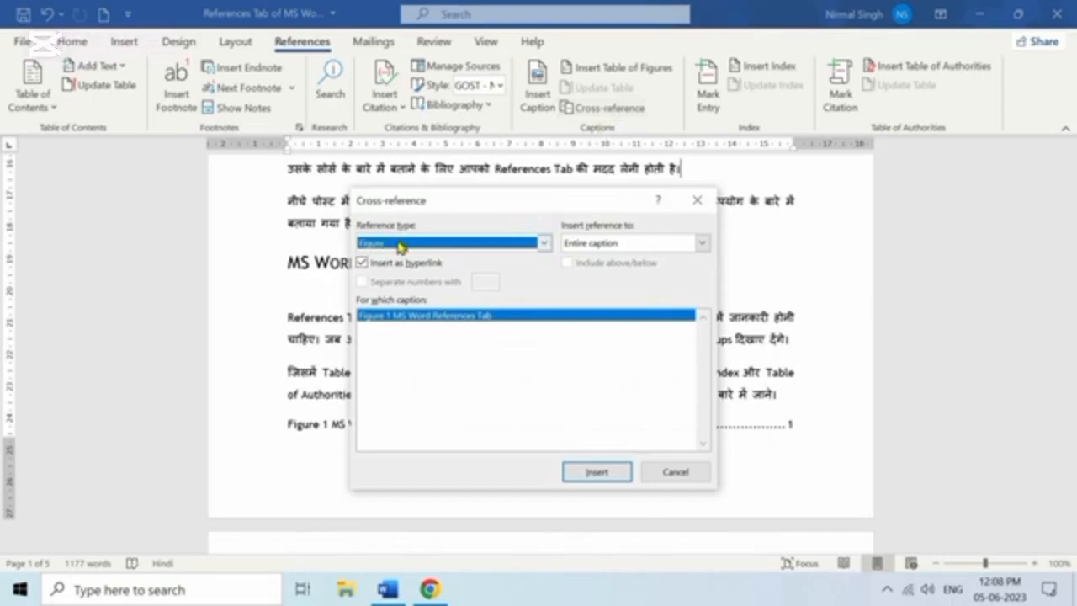
pyautogui.click(544, 244)
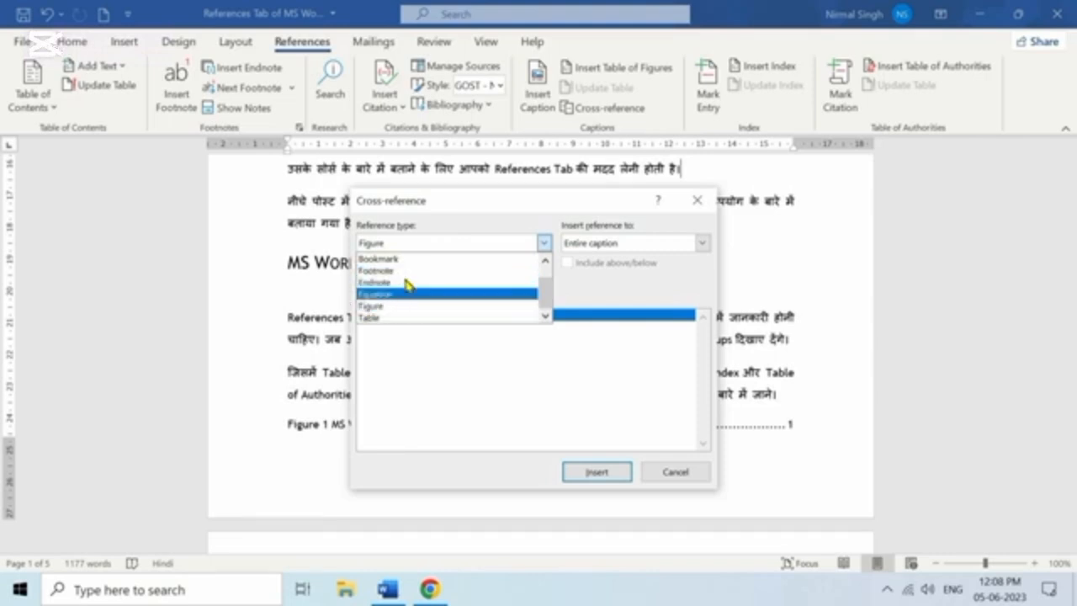
pyautogui.scroll(1, 404, 283)
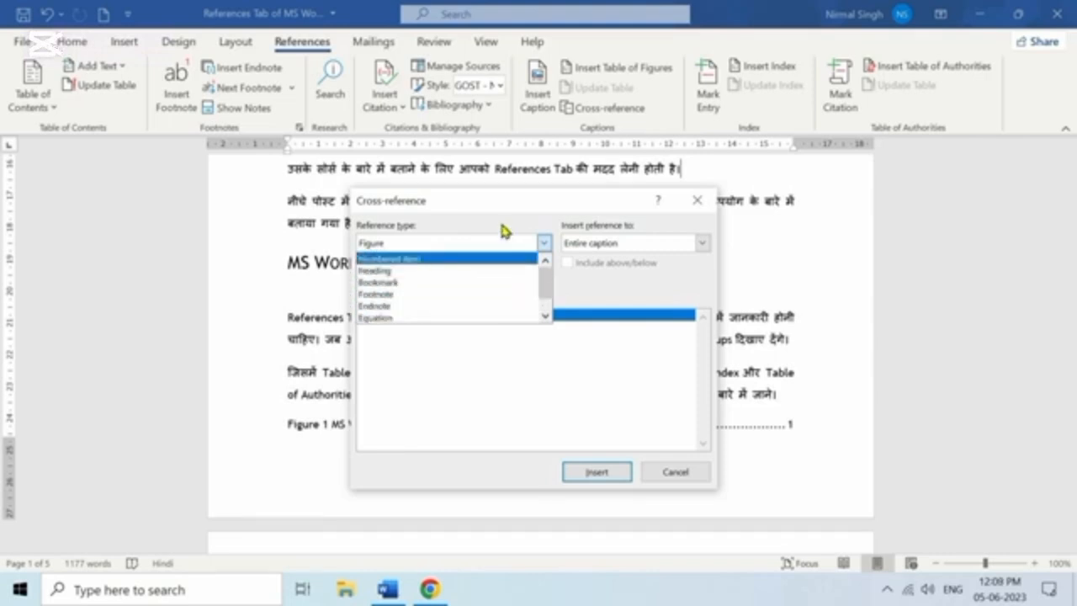
pyautogui.click(503, 231)
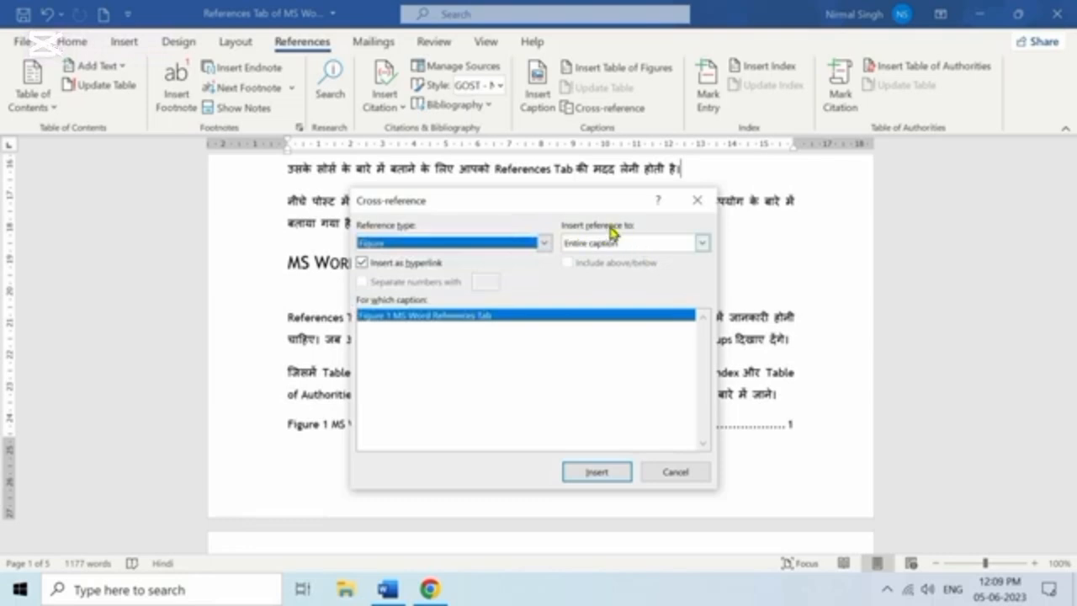
# Insert the cross-reference to the entire caption "Figure 1 MS Word References Tab" and close the dialog
pyautogui.click(702, 243)
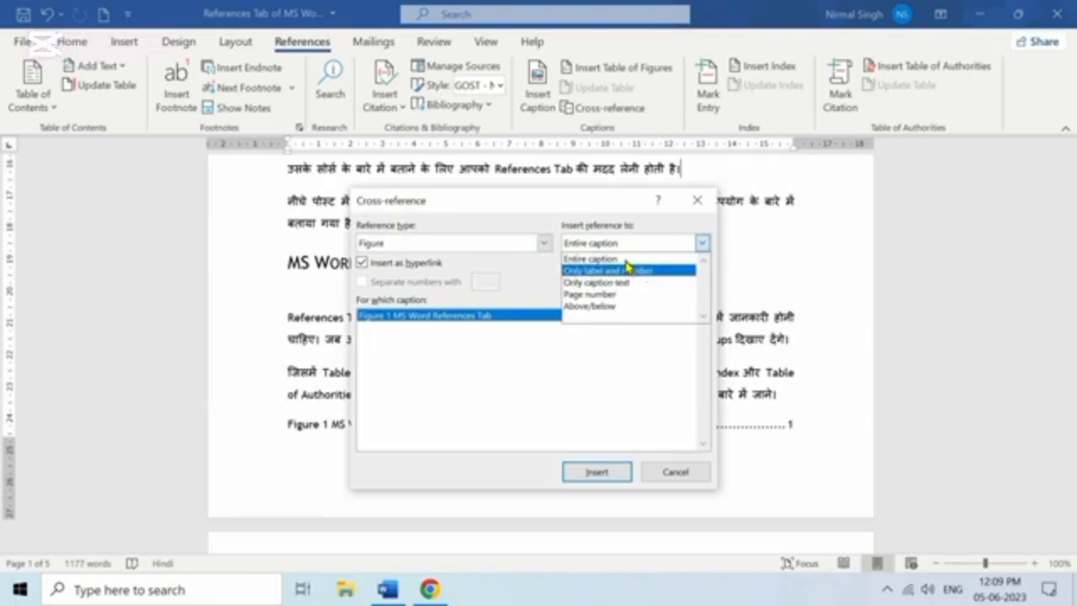
pyautogui.click(622, 259)
pyautogui.click(594, 474)
pyautogui.click(697, 200)
pyautogui.scroll(3, 580, 279)
pyautogui.click(729, 280)
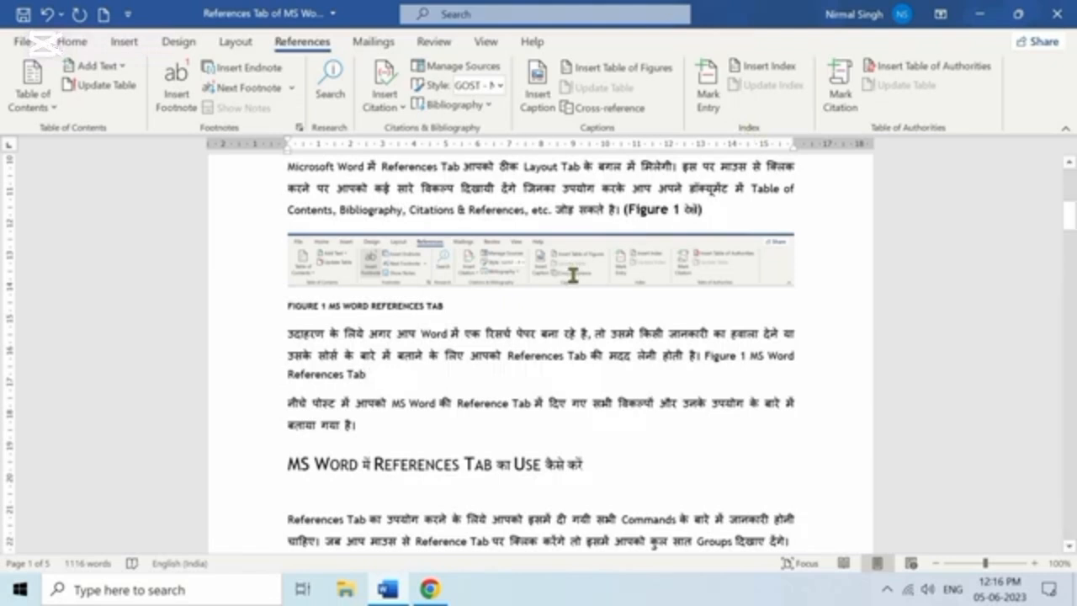
# Mark the page 1 heading about using the References Tab in MS Word as a current-page index entry
pyautogui.scroll(5, 534, 228)
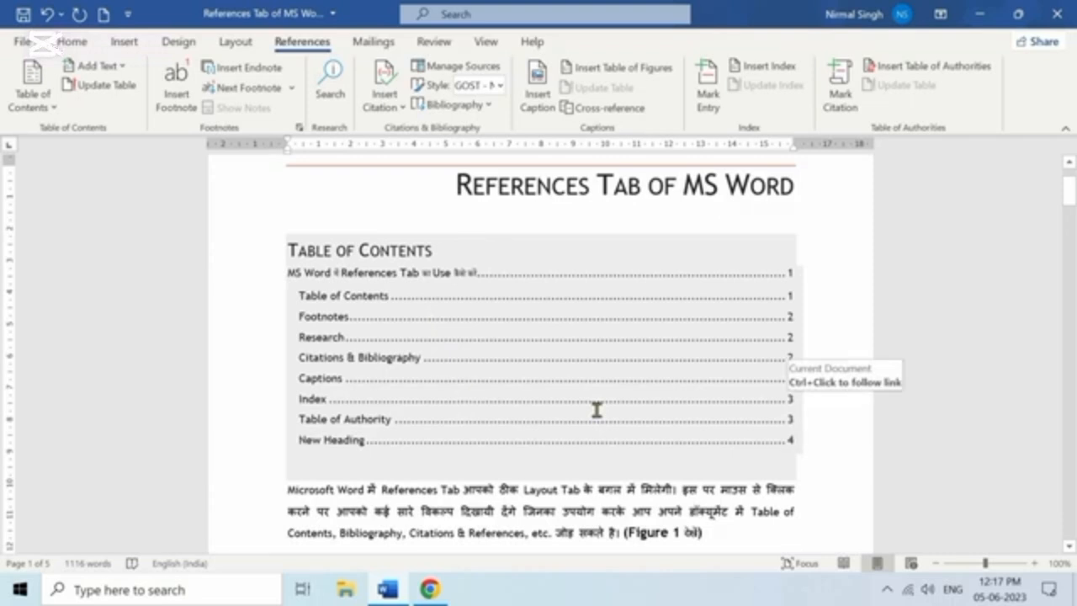
pyautogui.scroll(-4, 596, 395)
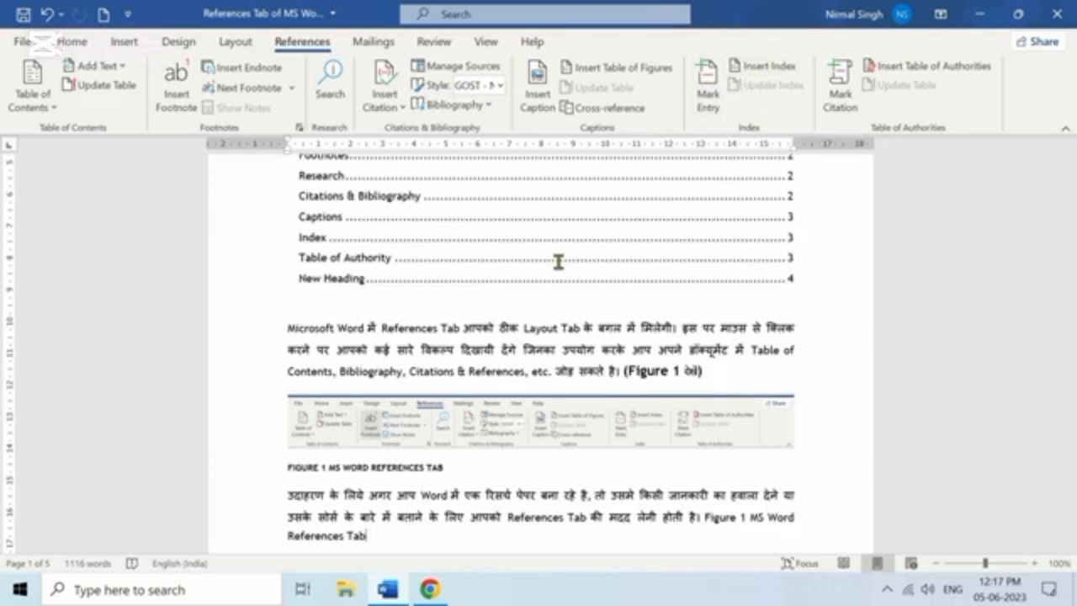
pyautogui.scroll(-3, 558, 262)
pyautogui.click(583, 463)
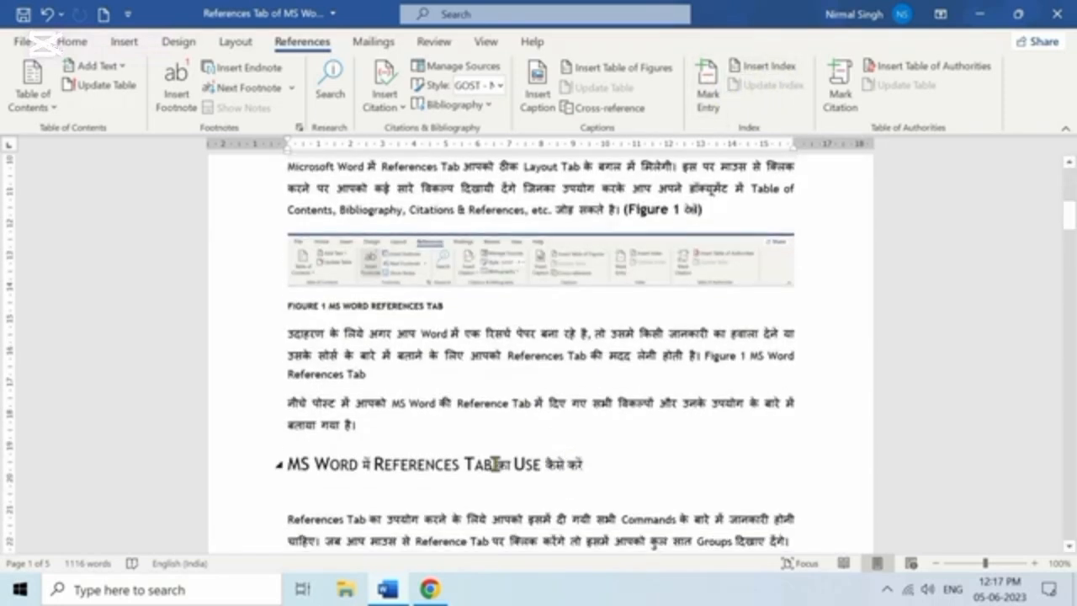
pyautogui.tripleClick(295, 463)
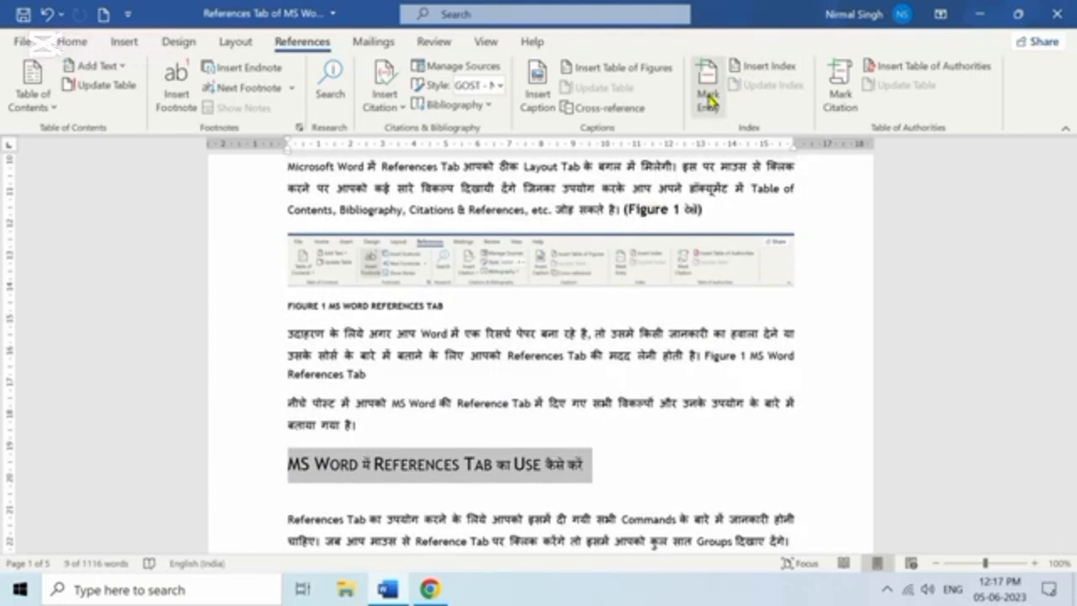
pyautogui.click(711, 99)
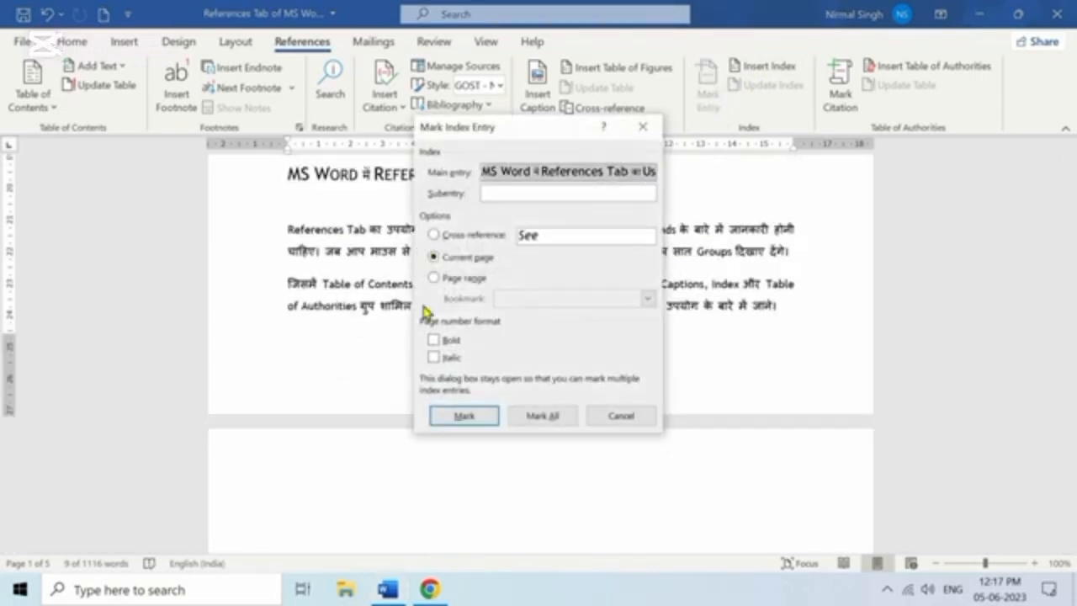
pyautogui.click(462, 416)
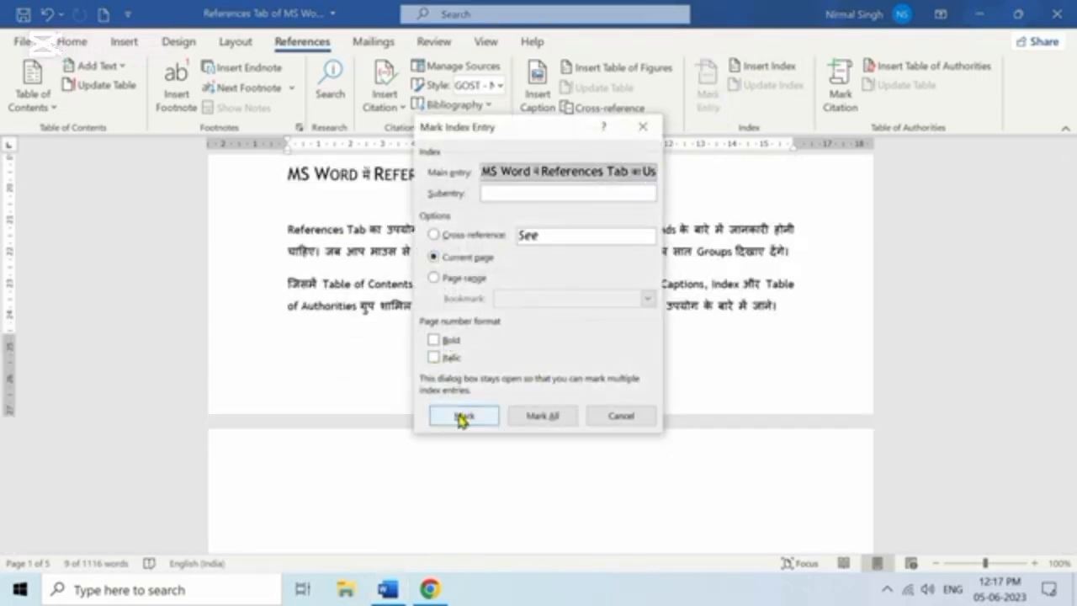
# Mark the "Table of Contents" section heading below the introduction as a current-page index entry
pyautogui.scroll(-5, 350, 362)
pyautogui.scroll(-5, 352, 365)
pyautogui.click(290, 316)
pyautogui.moveTo(290, 318); pyautogui.dragTo(412, 320)
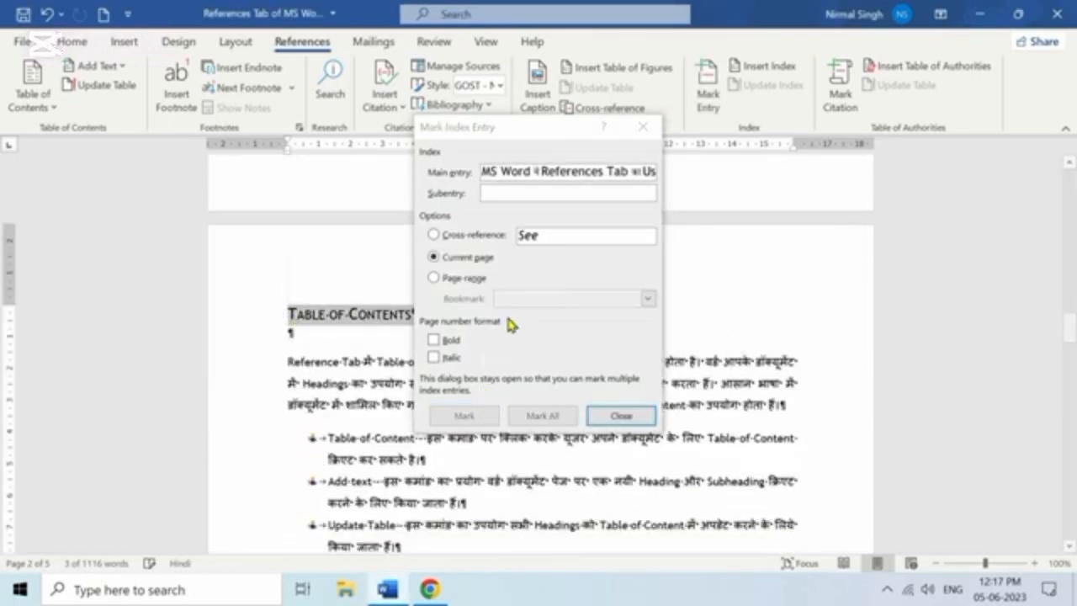
pyautogui.click(558, 274)
pyautogui.click(462, 418)
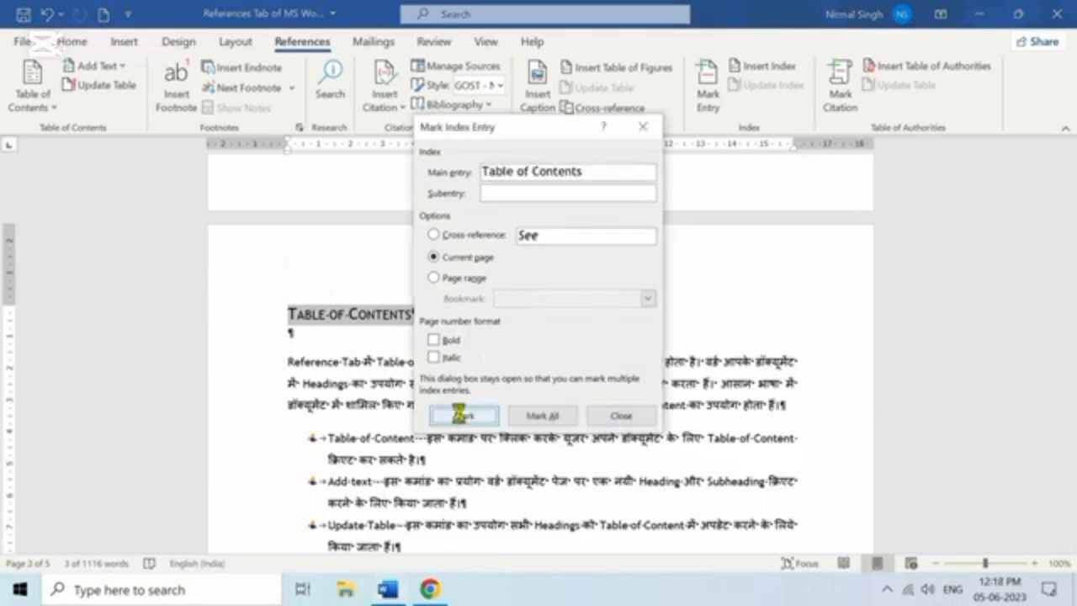
# Mark the "Footnotes" section heading as a current-page index entry and close the dialog
pyautogui.scroll(-5, 317, 363)
pyautogui.moveTo(286, 365); pyautogui.dragTo(362, 367)
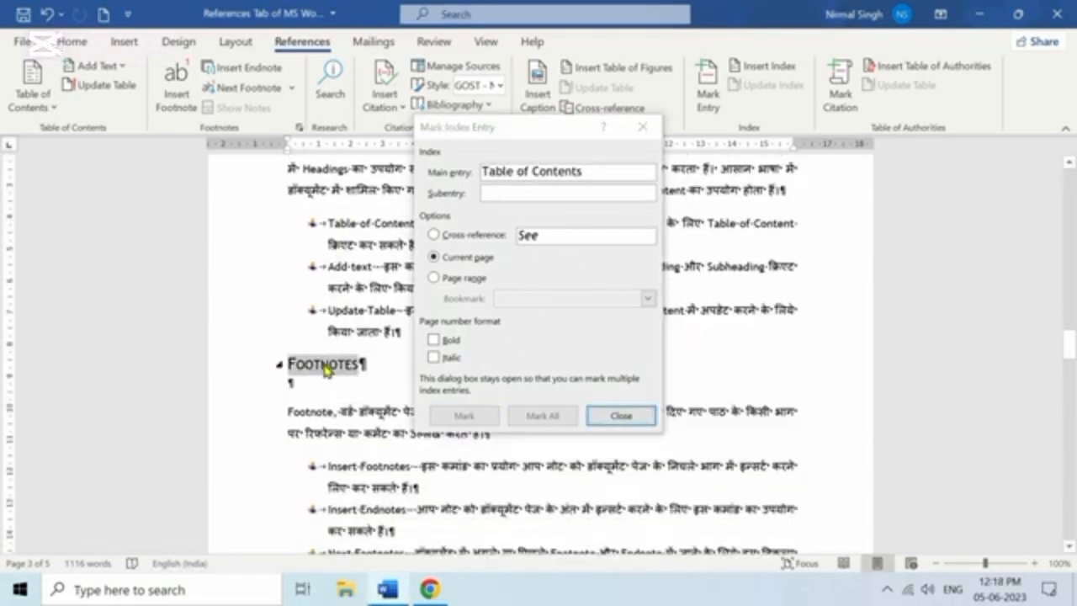
pyautogui.click(575, 260)
pyautogui.click(466, 417)
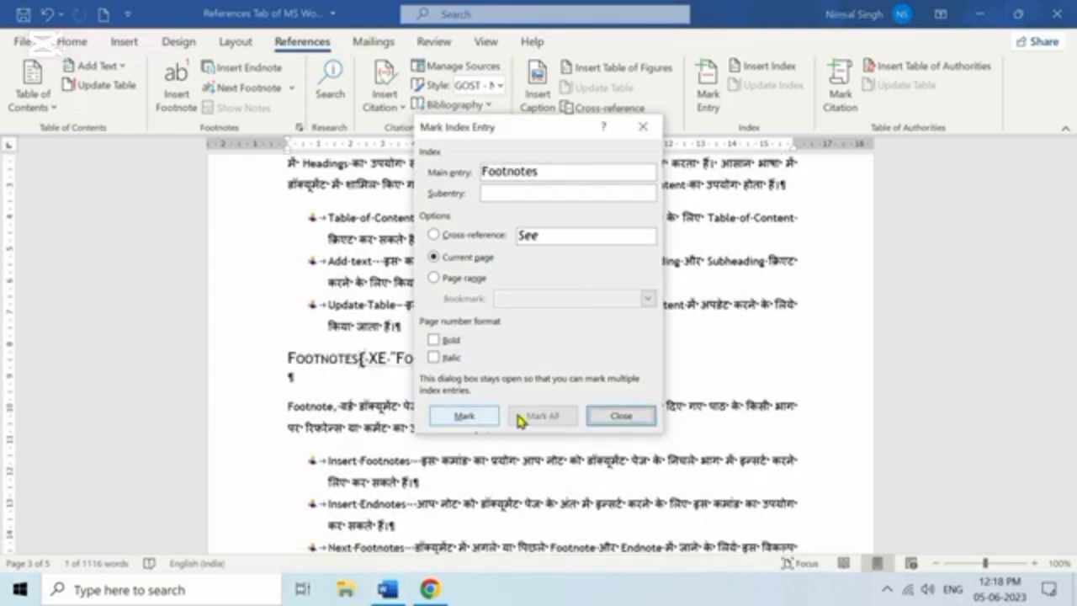
pyautogui.press('Escape')
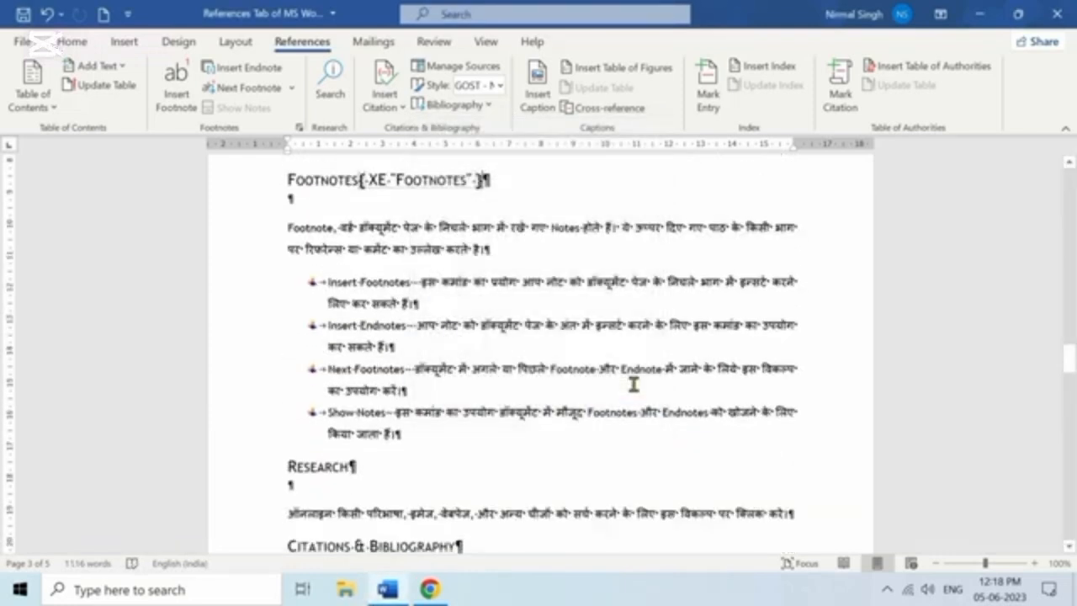
# Insert an indented two-column index with right-aligned page numbers in the empty paragraph at the end of the document
pyautogui.scroll(3, 558, 372)
pyautogui.scroll(3, 594, 350)
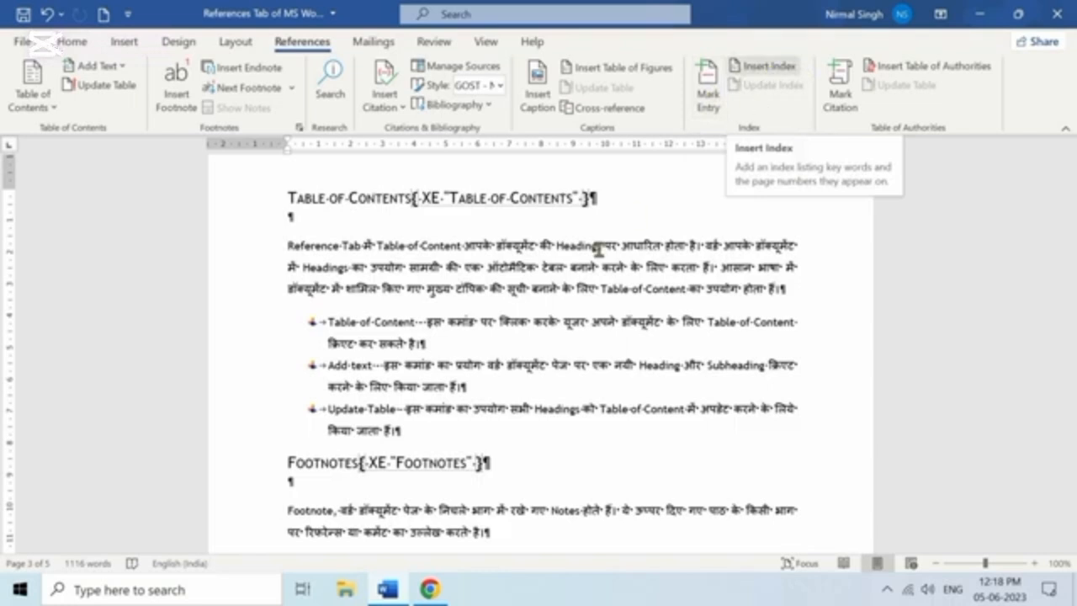
pyautogui.scroll(-10, 563, 294)
pyautogui.scroll(-20, 563, 295)
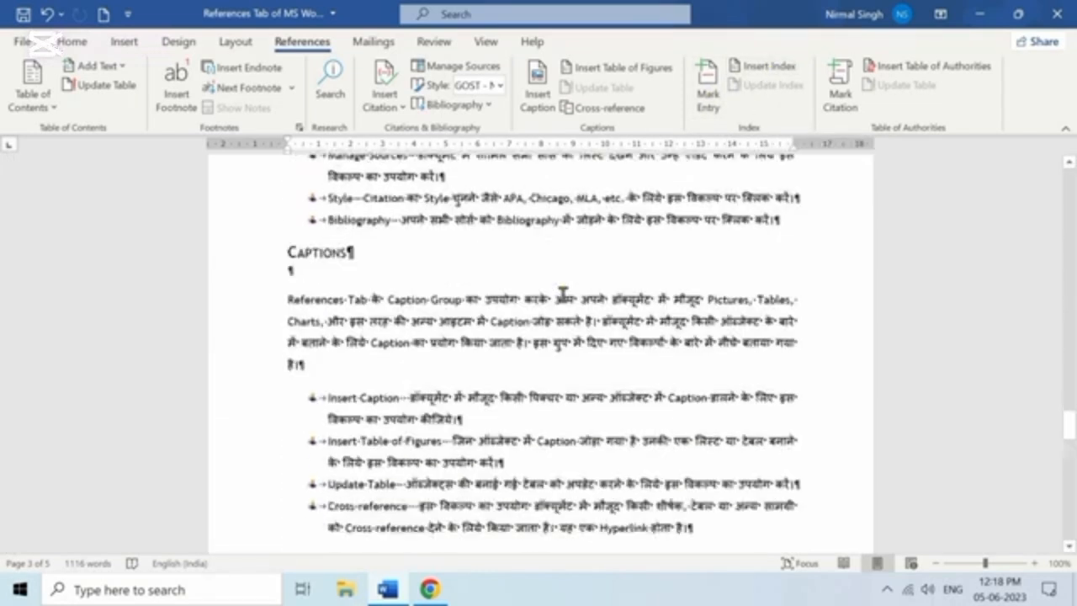
pyautogui.scroll(-10, 455, 302)
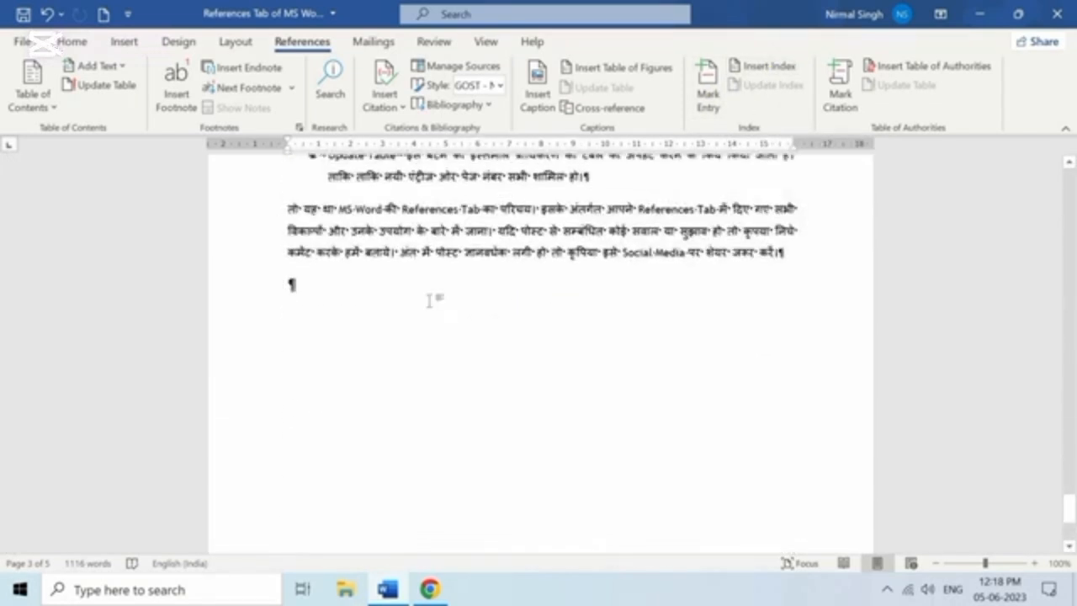
pyautogui.click(768, 66)
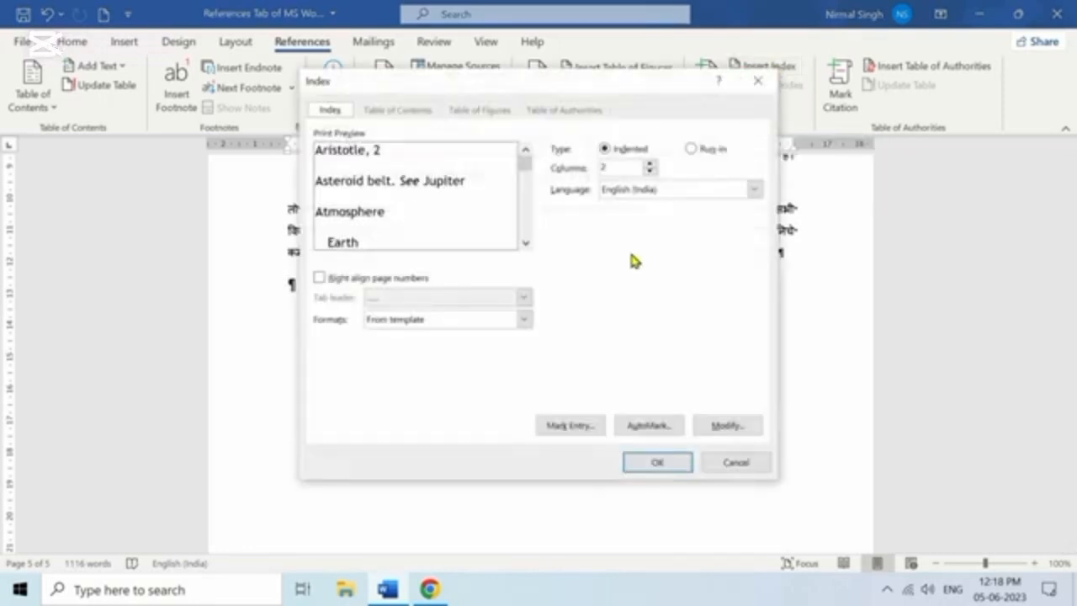
pyautogui.click(319, 278)
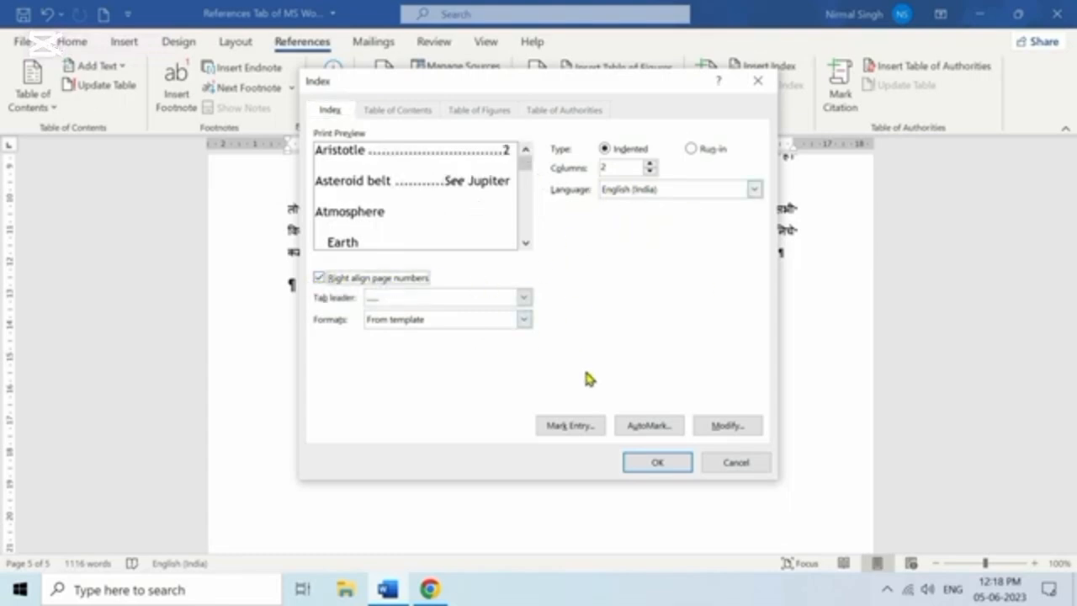
pyautogui.click(649, 464)
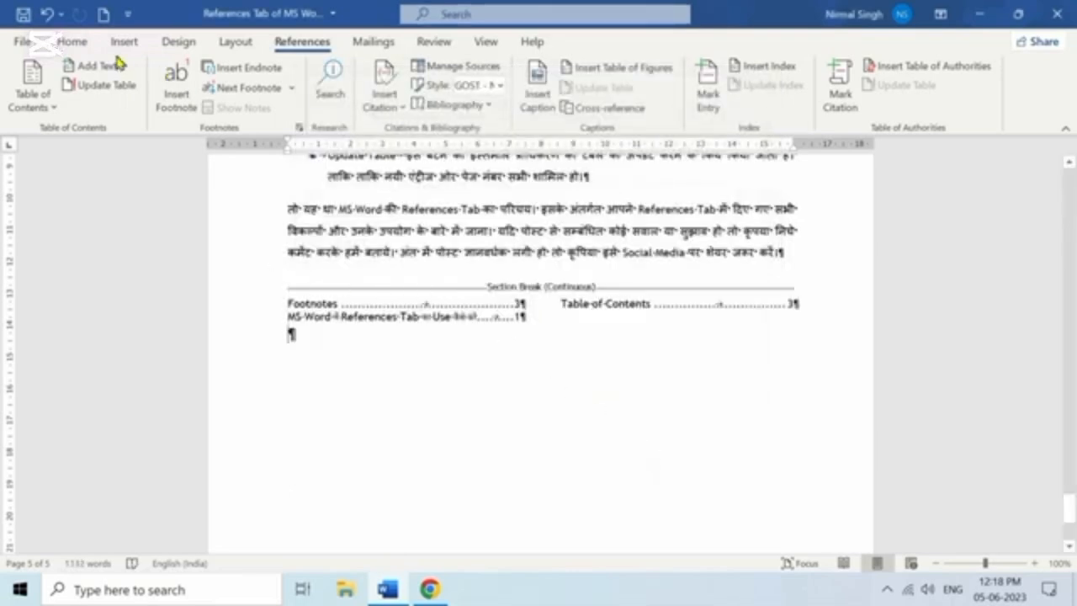
# Hide the formatting marks in the document
pyautogui.click(77, 43)
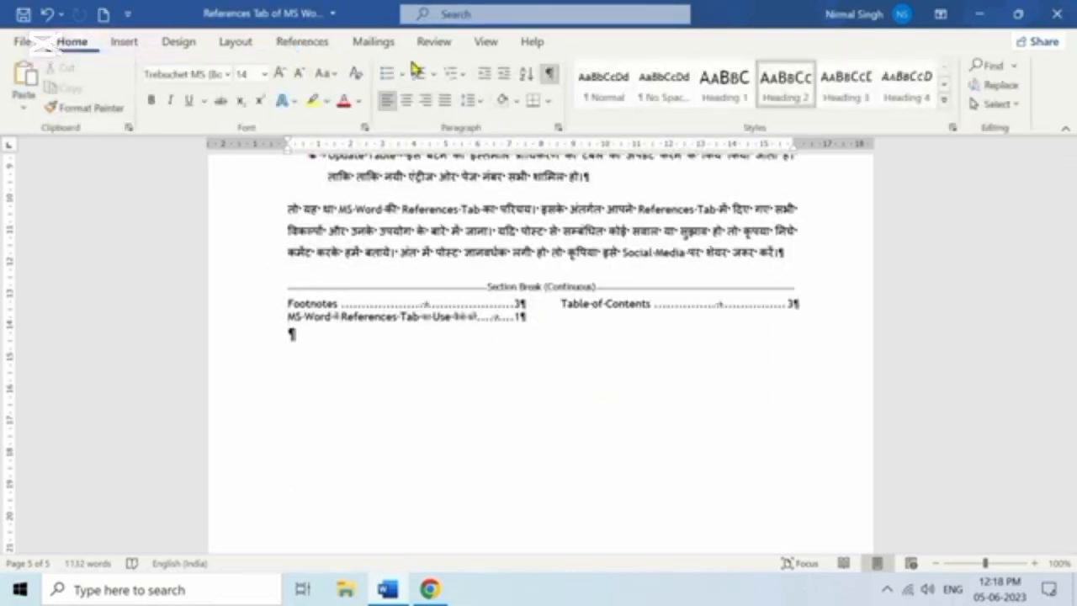
pyautogui.click(548, 74)
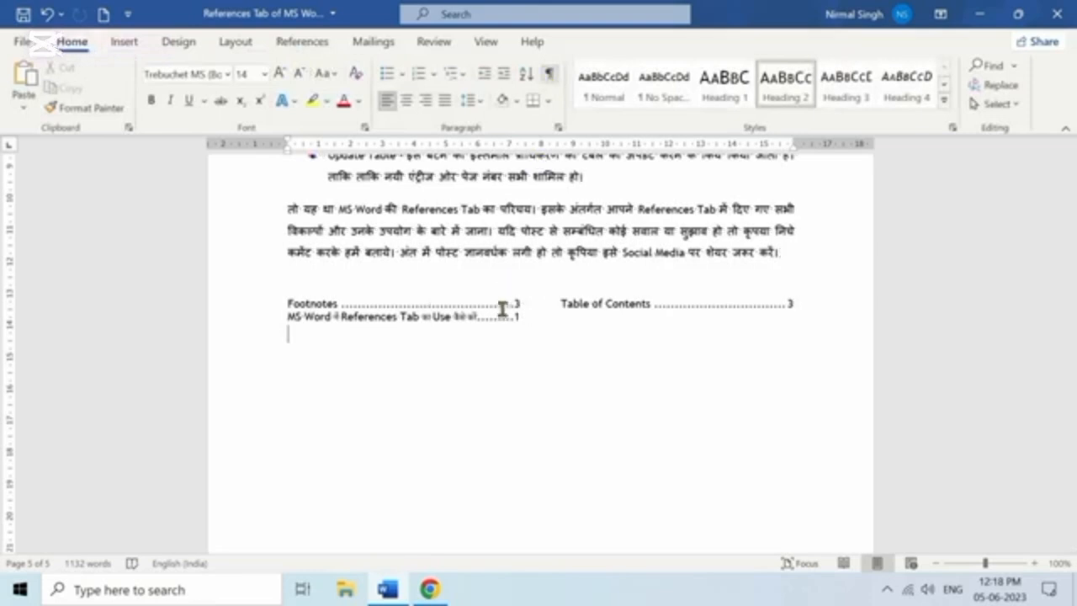
# Update the index at the end of the document and deselect it
pyautogui.click(313, 45)
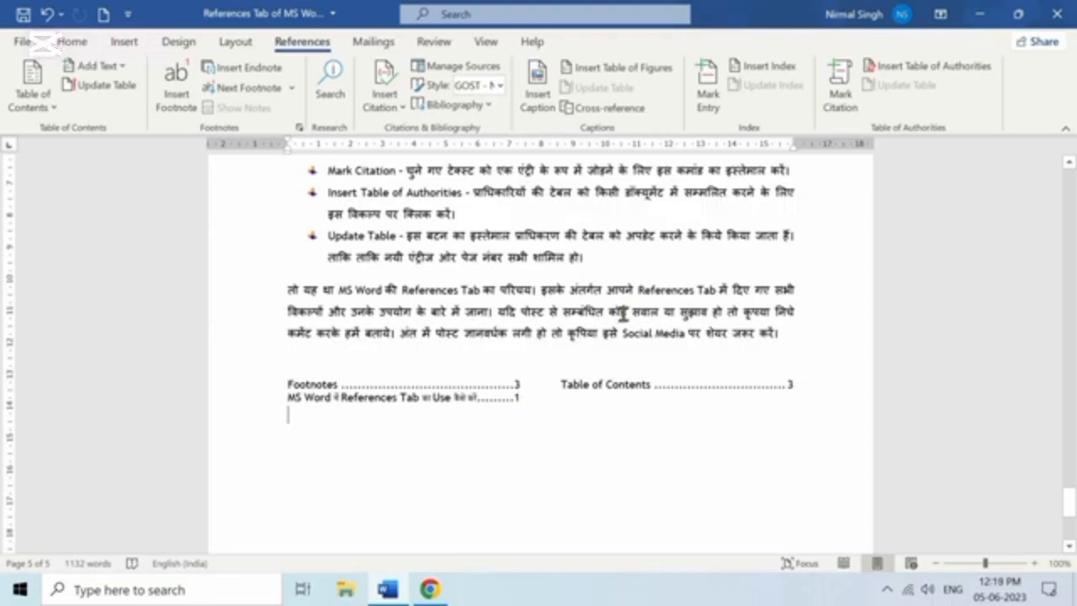
pyautogui.click(522, 385)
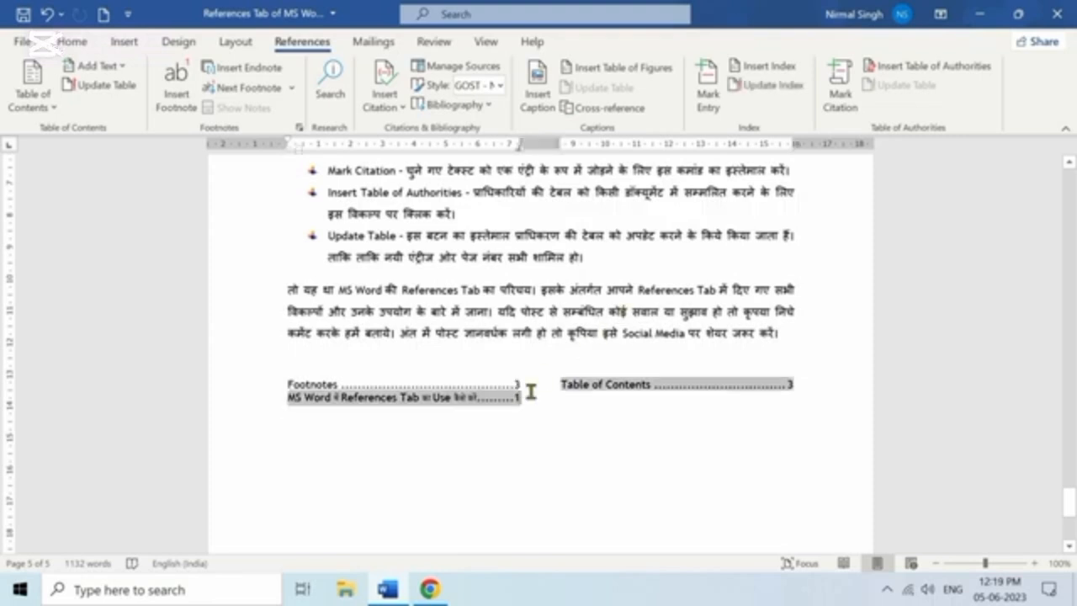
pyautogui.click(782, 91)
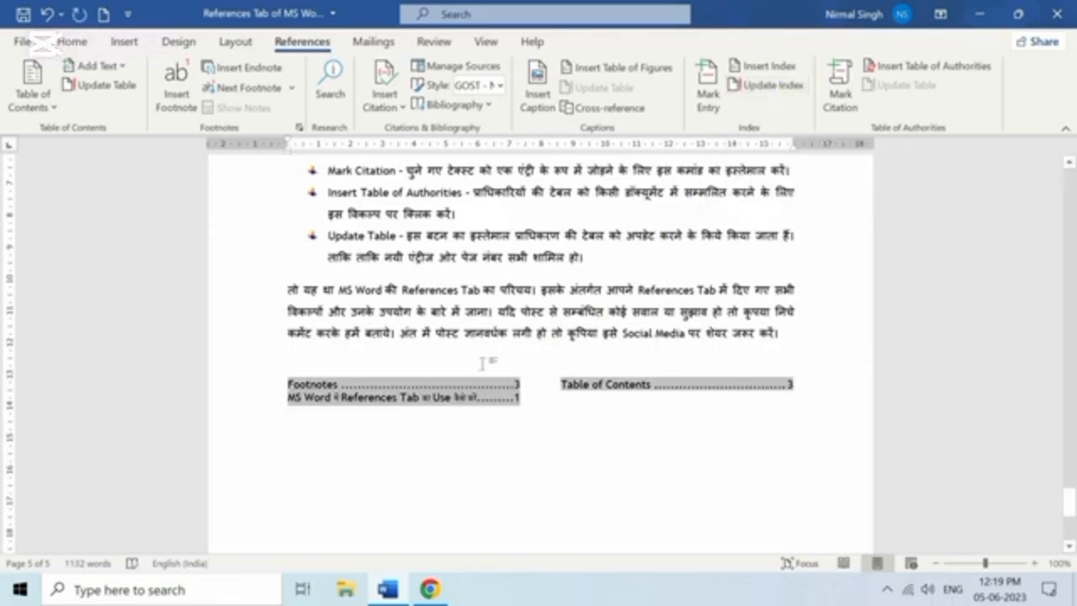
pyautogui.click(624, 334)
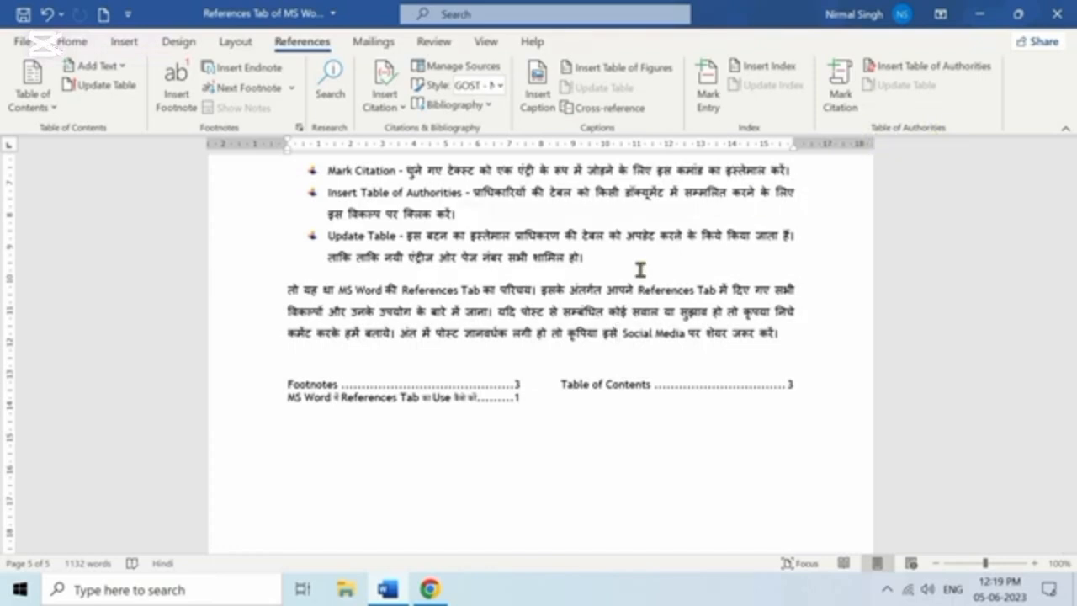
# Undo the index update, the index insertion and the index entry marked on the "Footnotes" heading
pyautogui.hotkey('ctrl', 'z')
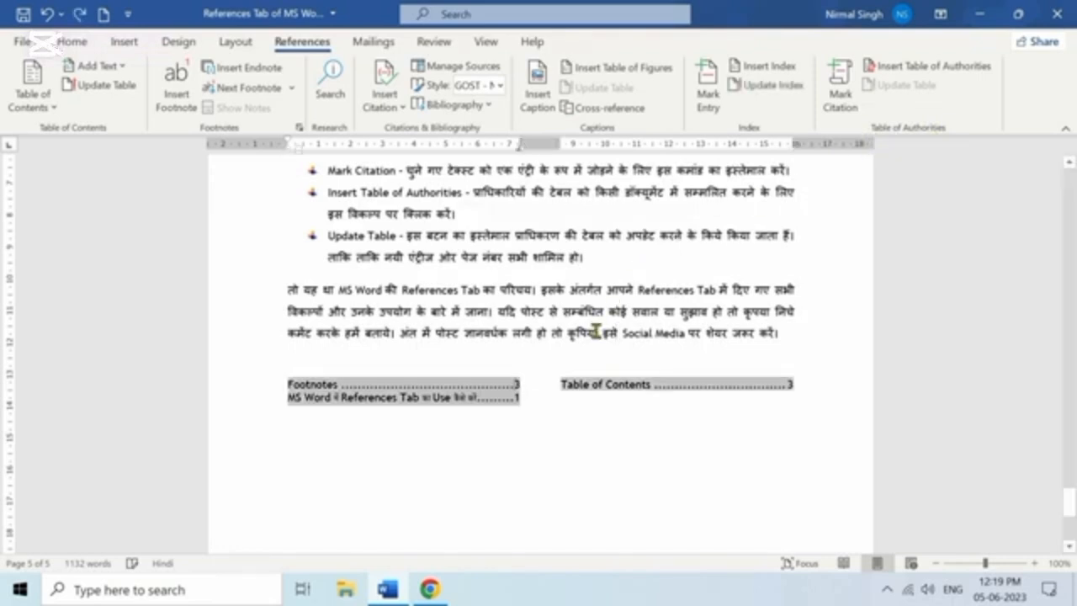
pyautogui.scroll(15, 595, 330)
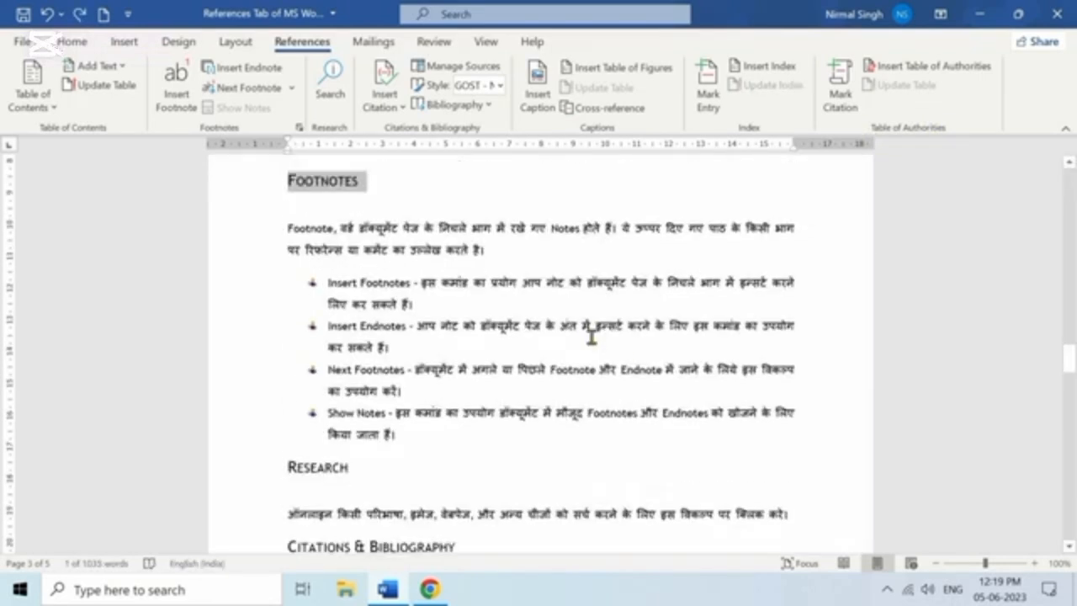
pyautogui.scroll(10, 591, 337)
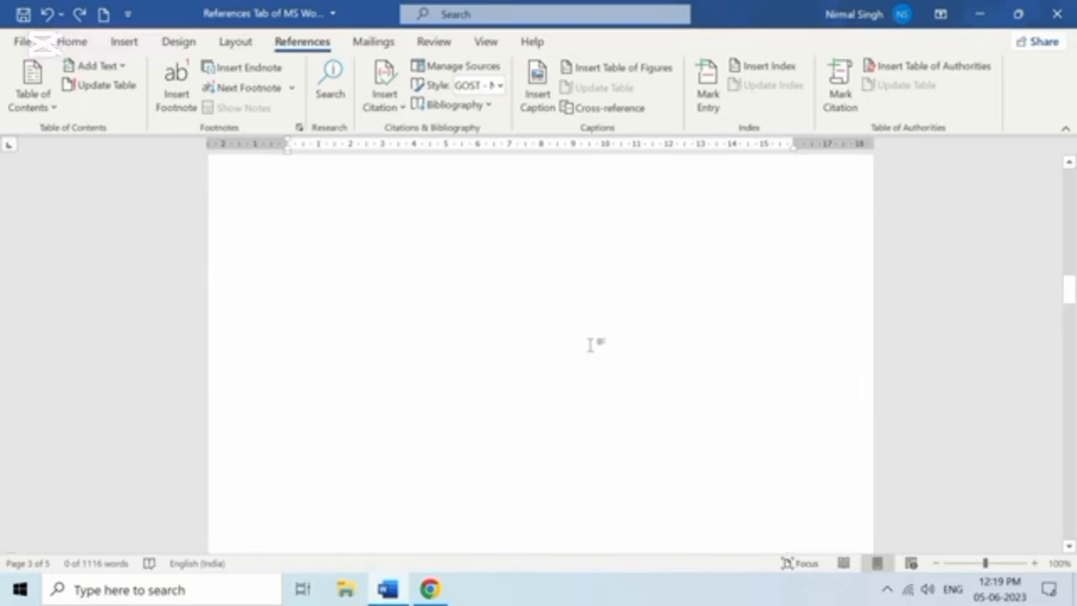
pyautogui.scroll(8, 591, 345)
pyautogui.scroll(-5, 589, 344)
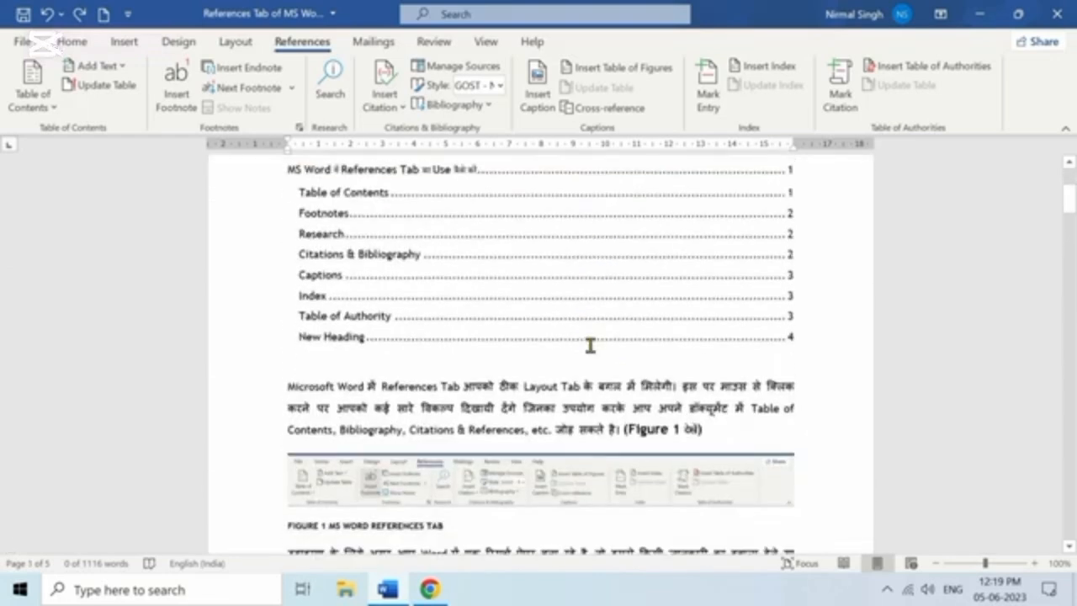
pyautogui.click(712, 414)
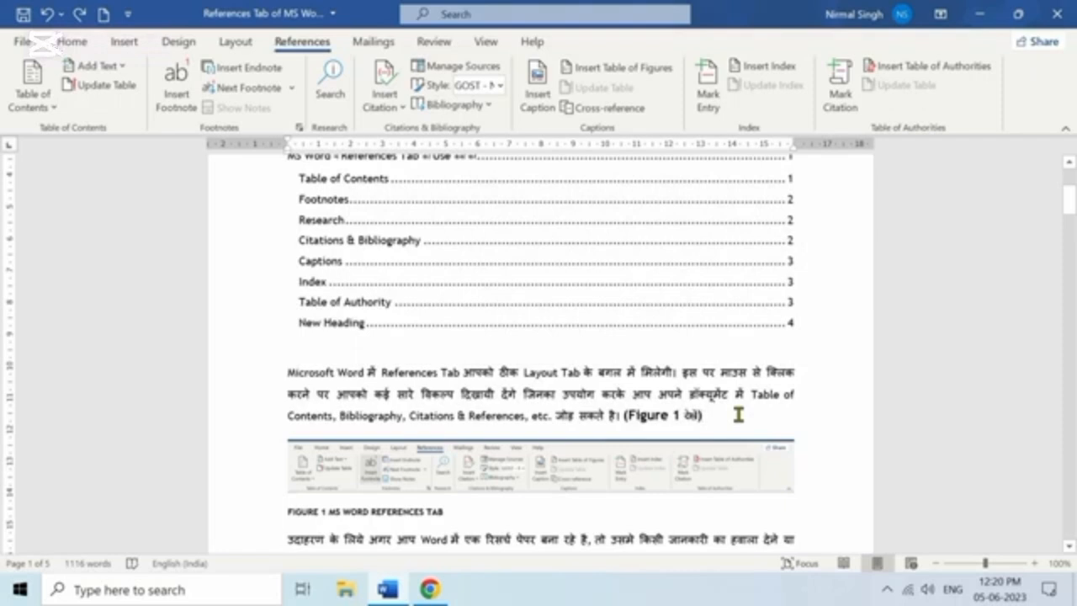
pyautogui.scroll(5, 721, 385)
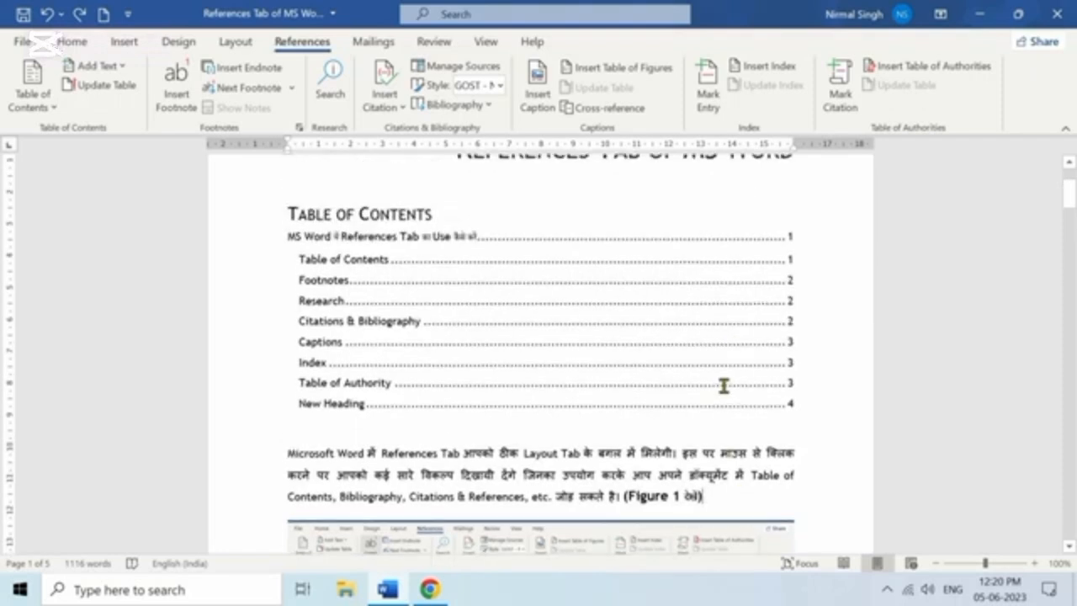